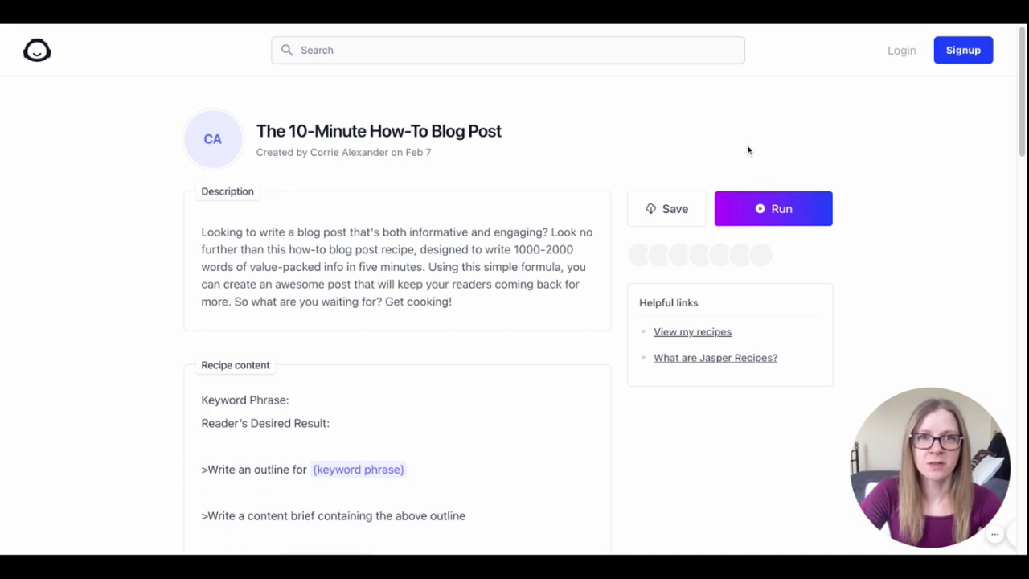
- Start a document from the blog recipe with keyword phrase 'How to Grow a YouTube Channel'
left_click(773, 215)
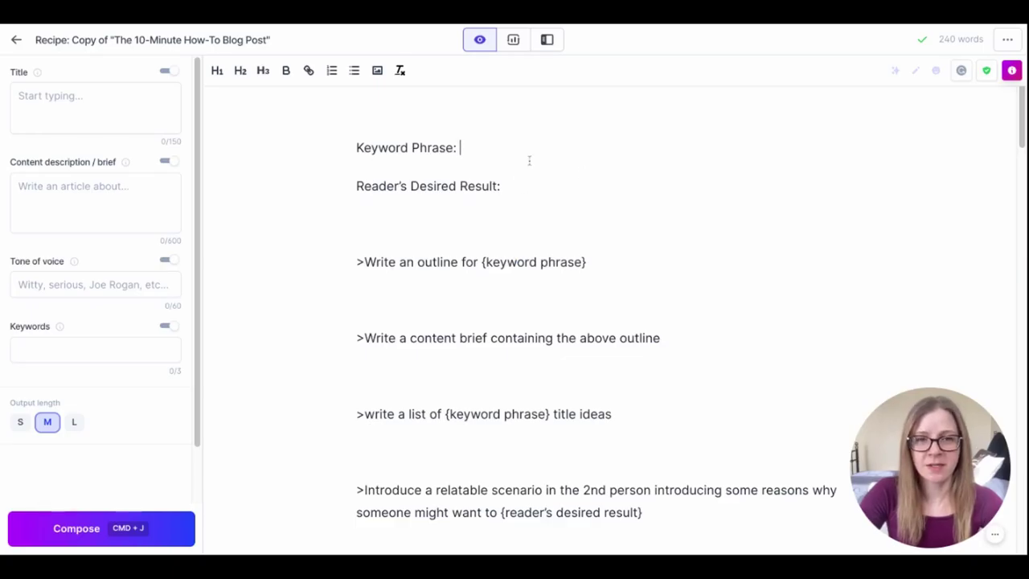
left_click(501, 160)
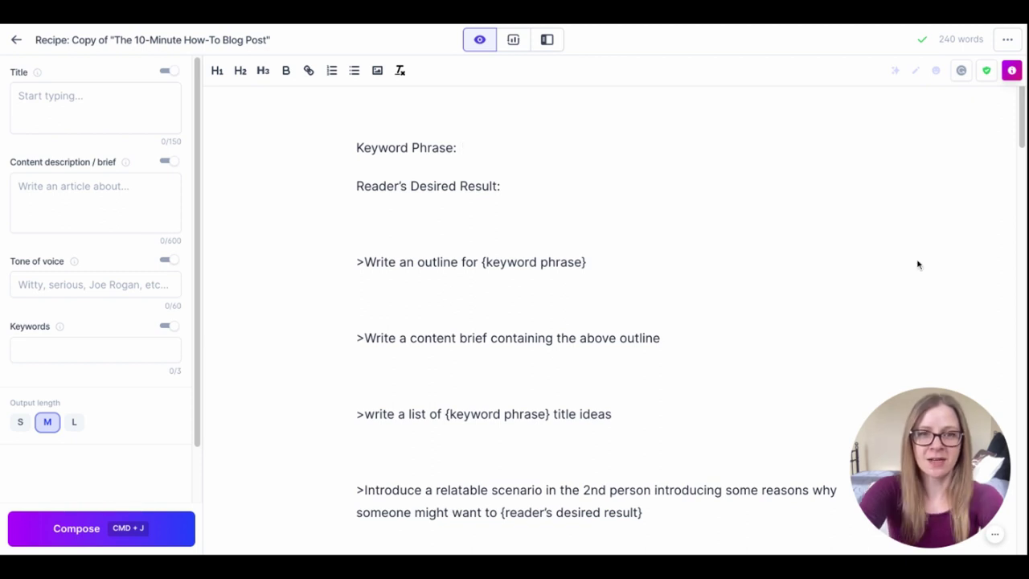
type("How to Grow a ou")
key("BackSpace")
key("BackSpace")
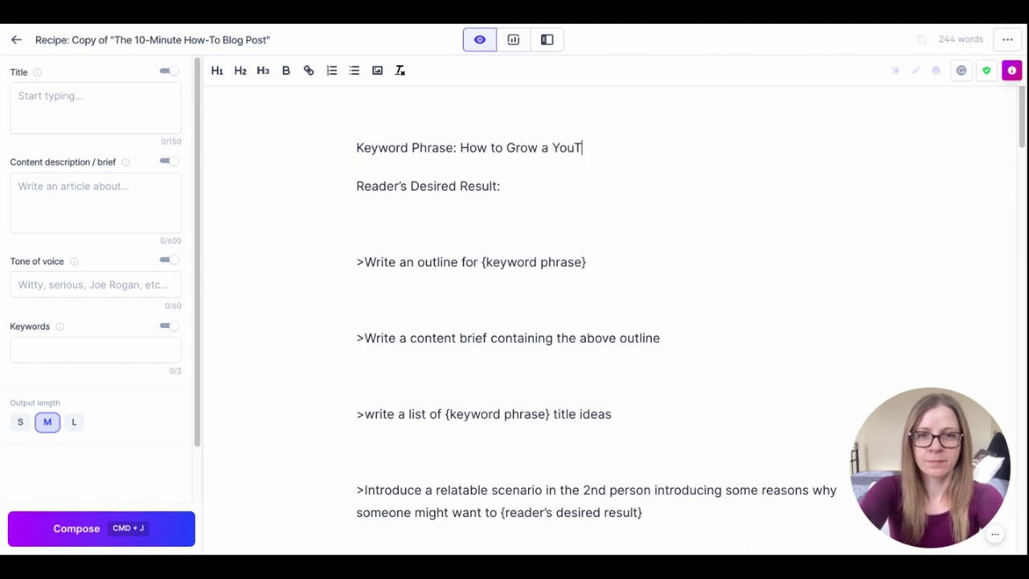
type("ube Channel")
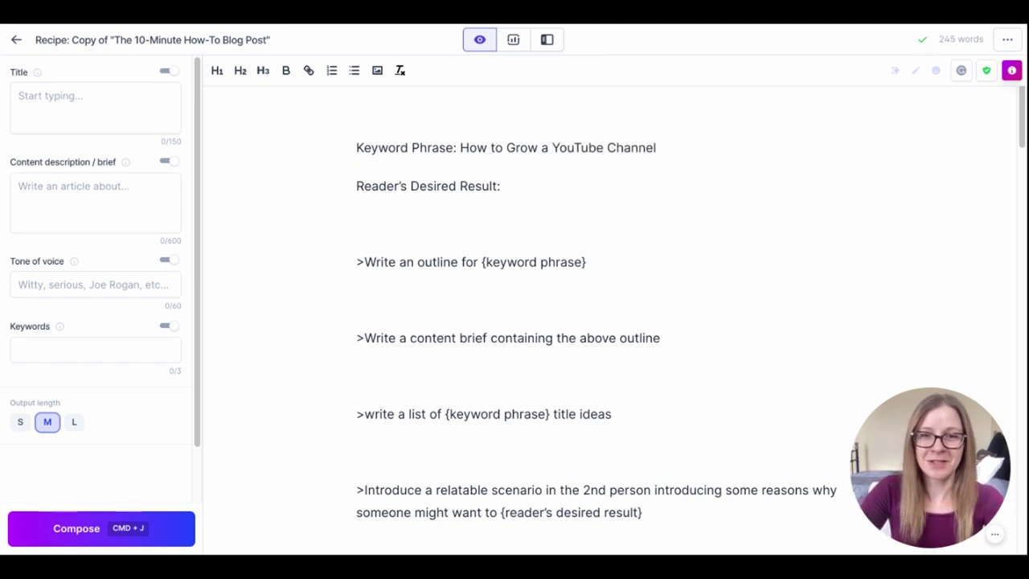
- Enter 'Grow a YouTube channel' as the reader's desired result
left_click(541, 190)
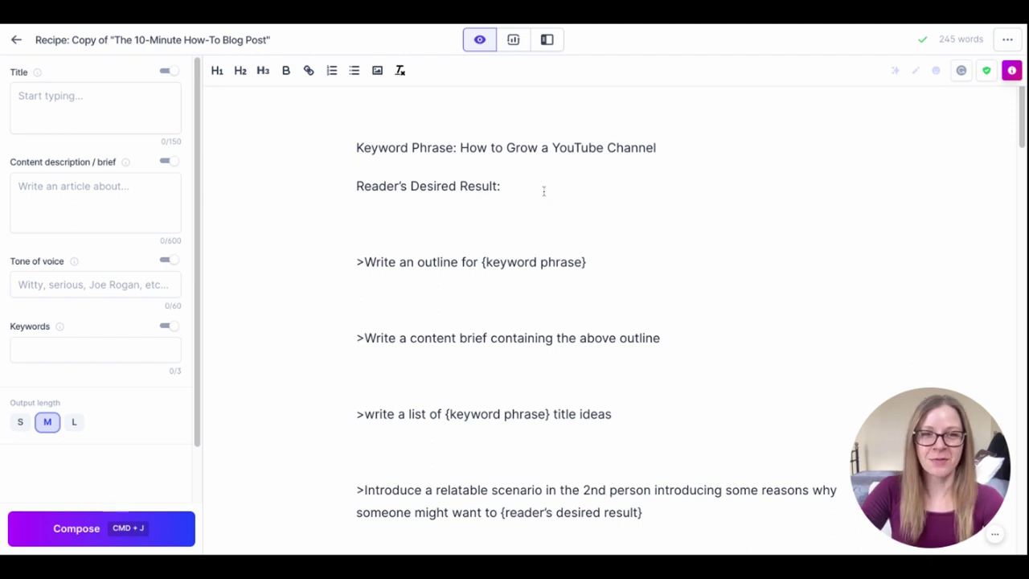
type("Grow a YouTub")
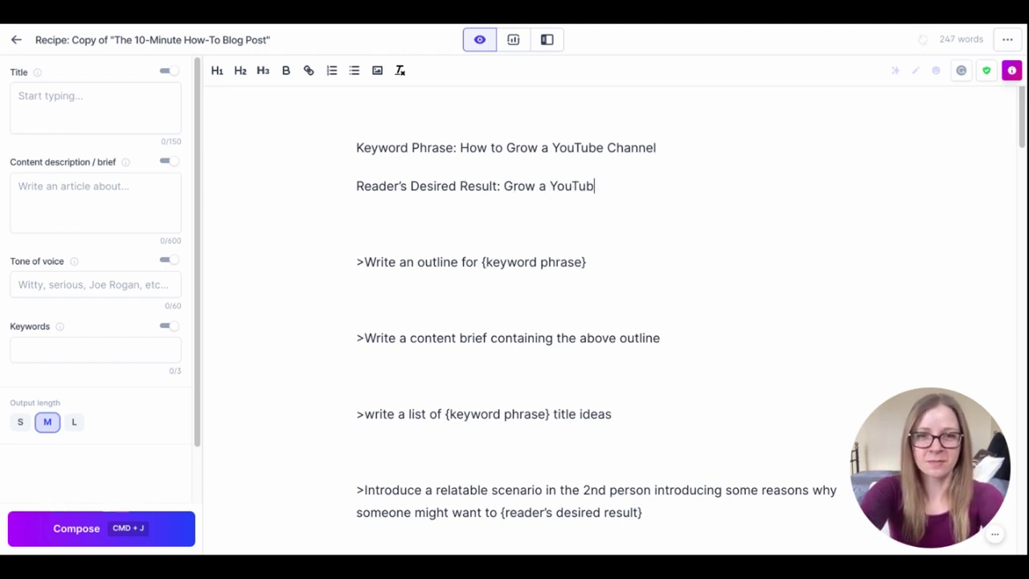
type("e channel")
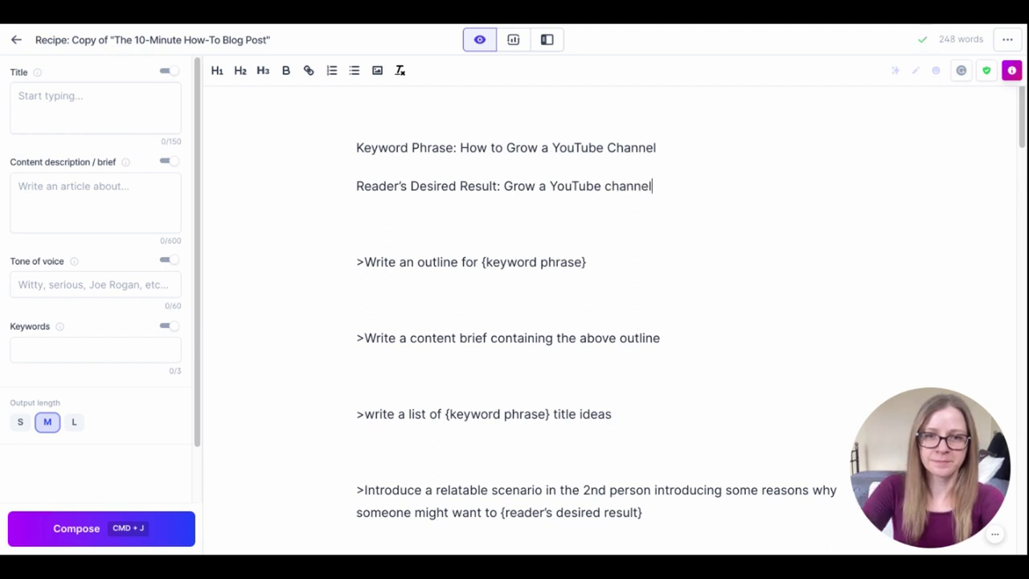
key("Down")
key("Down")
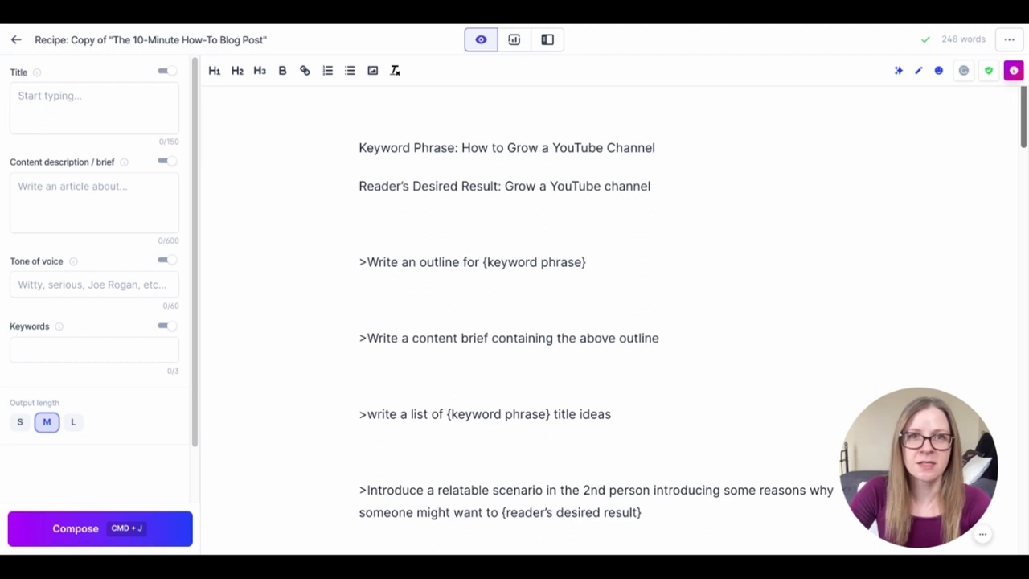
key("alt+shift+Left")
key("alt+shift+Left")
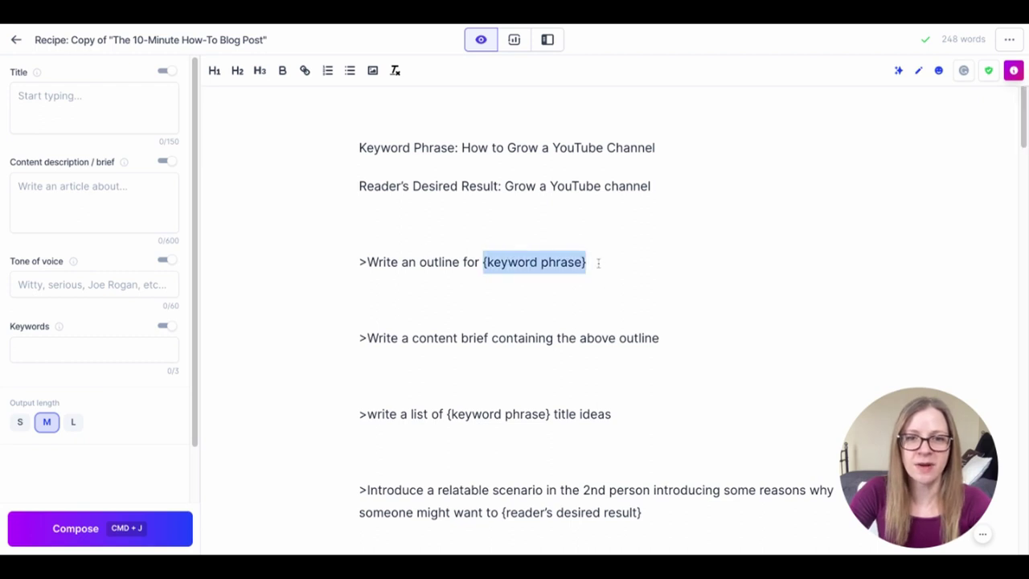
key("shift+Left")
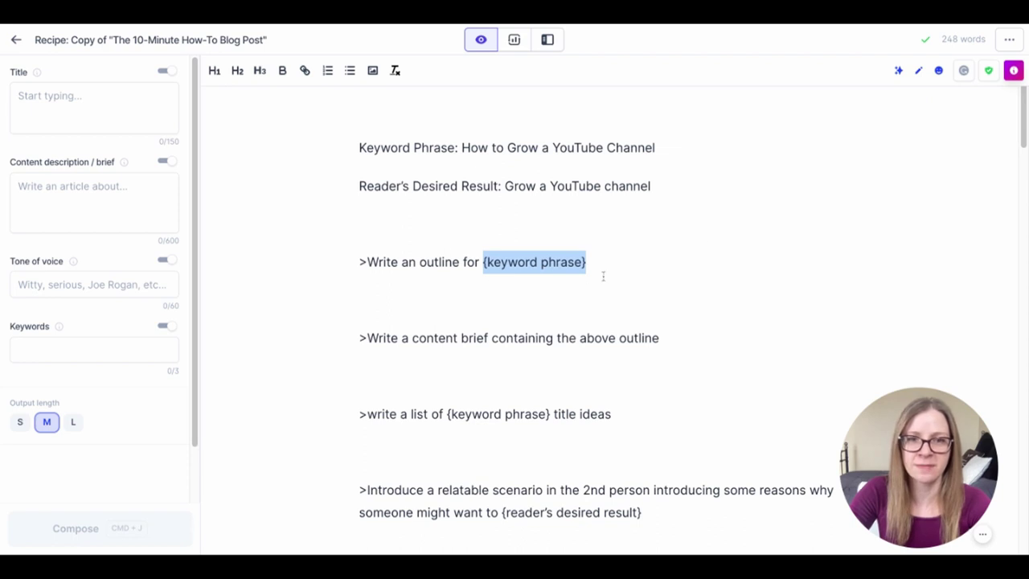
left_click(366, 263)
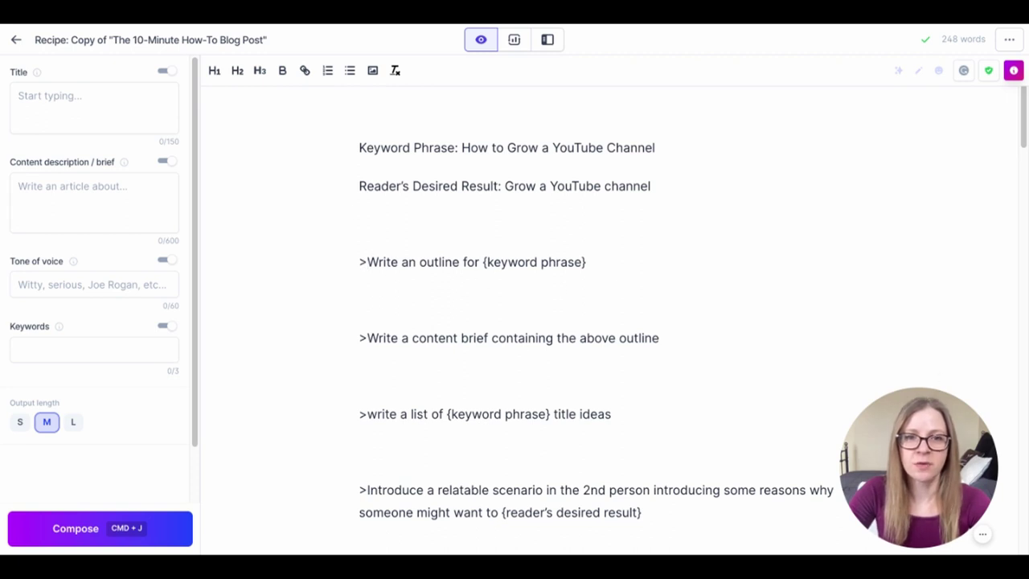
left_click(585, 262)
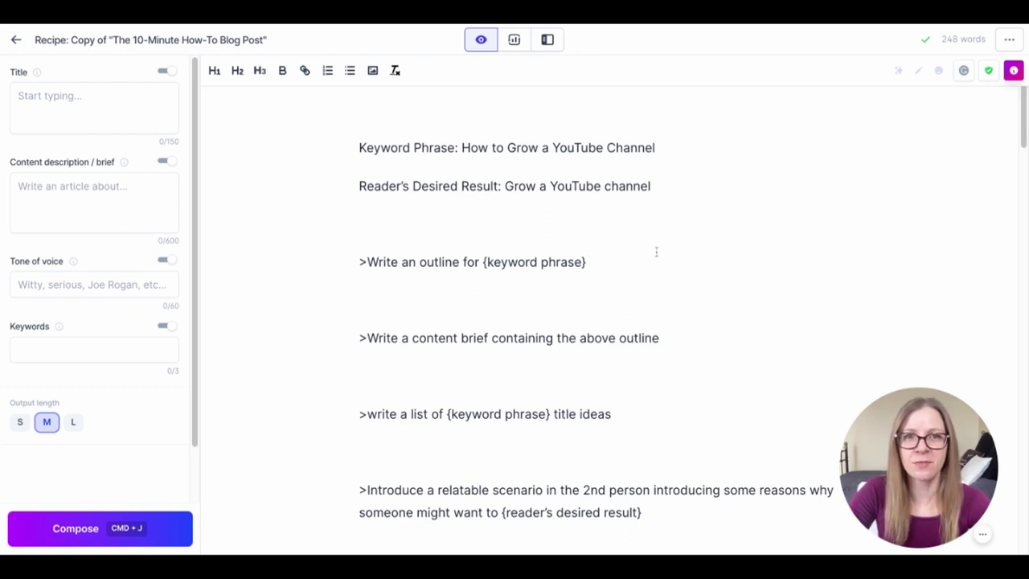
scroll(611, 322, "down", 6)
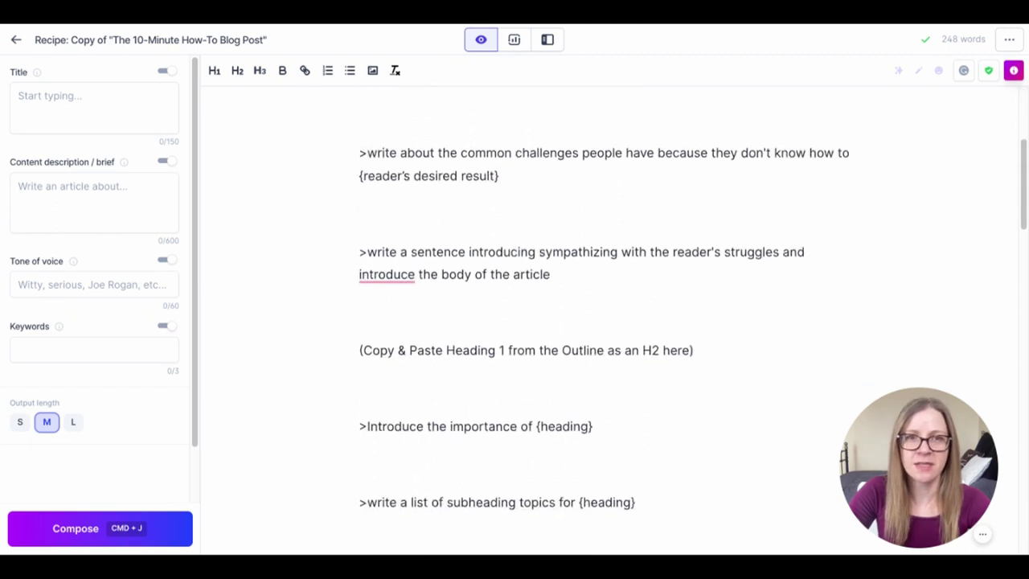
left_click_drag(695, 351, 373, 350)
left_click_drag(695, 351, 360, 351)
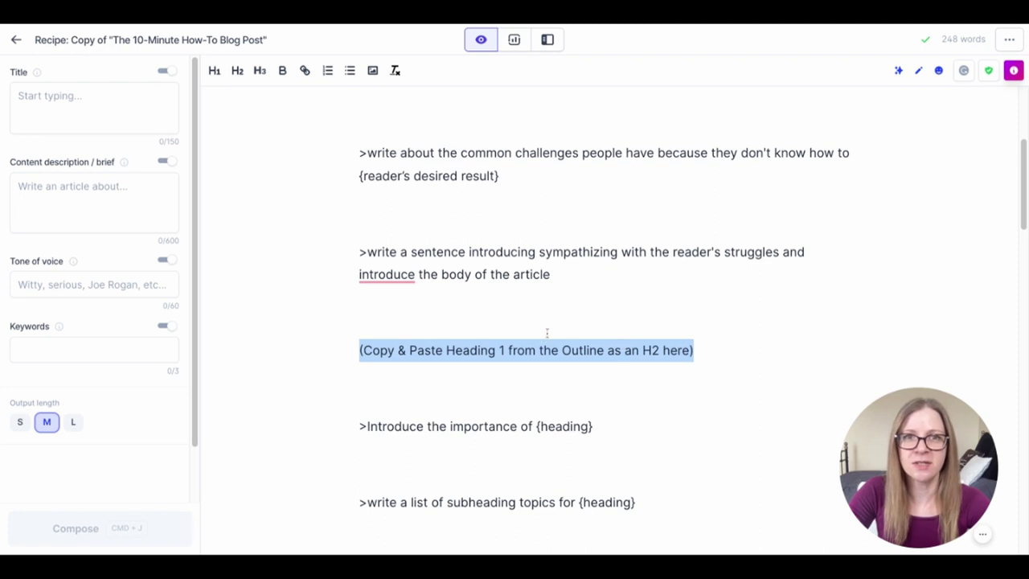
scroll(580, 330, "up", 1)
scroll(581, 330, "up", 3)
scroll(581, 330, "up", 5)
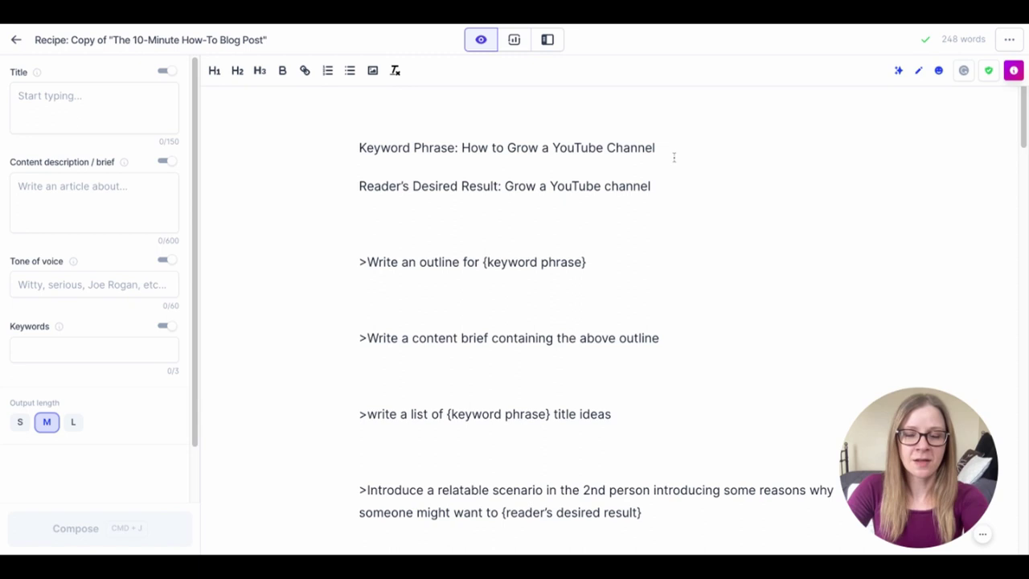
- Paste 'How to Grow a YouTube Channel' into the outline prompt and generate an outline
left_click_drag(674, 158, 478, 148)
left_click(463, 148, "shift")
key("super+c")
left_click(618, 265)
key("alt+shift+Left")
key("alt+shift+Left")
key("shift+Left")
key("super+v")
key("Left")
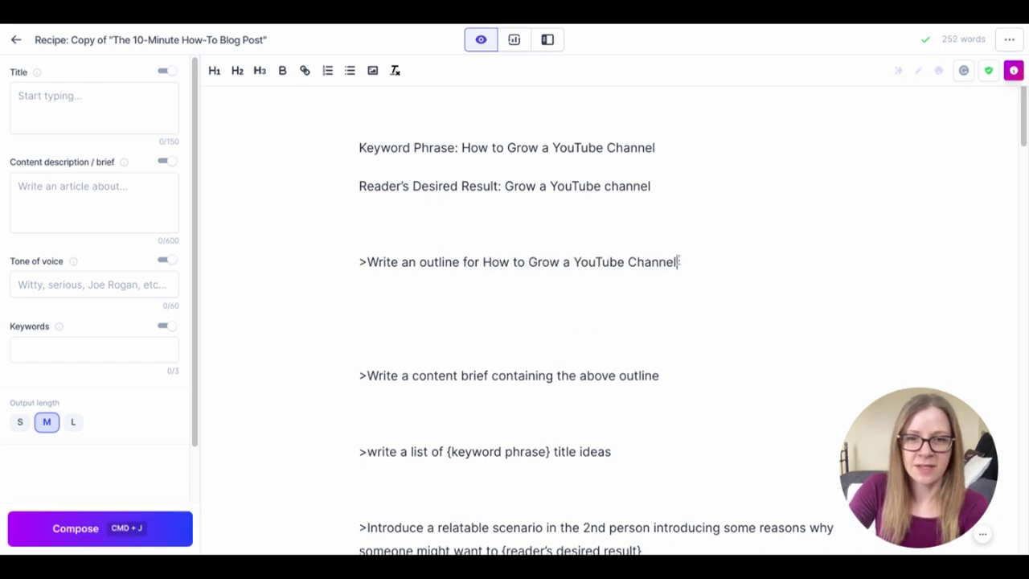
key("super+shift+Left")
key("super+j")
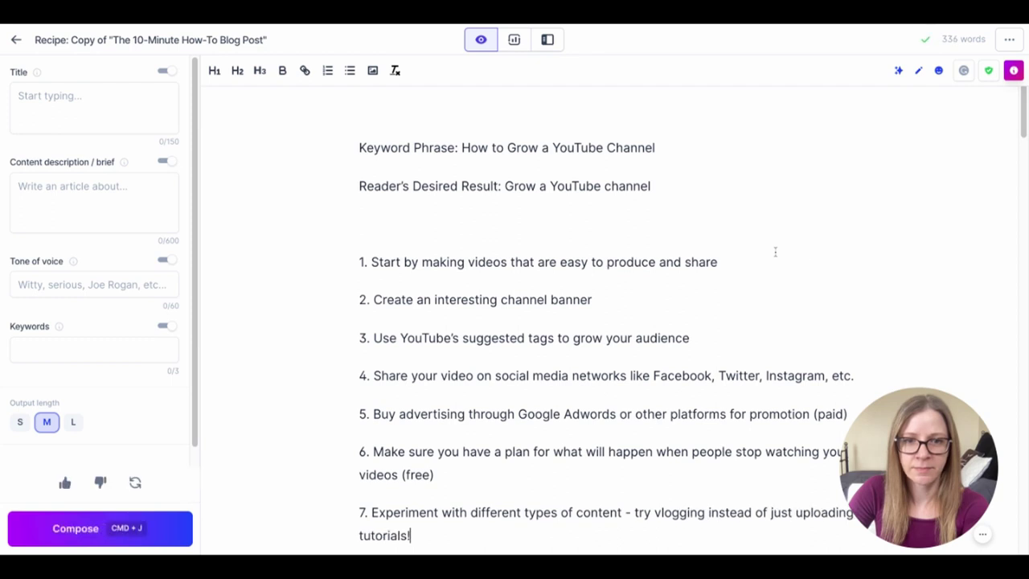
- Regenerate the seven-step outline, accept the 'high-quality' hyphenation fix, and remove the trailing blank line
scroll(767, 246, "down", 1)
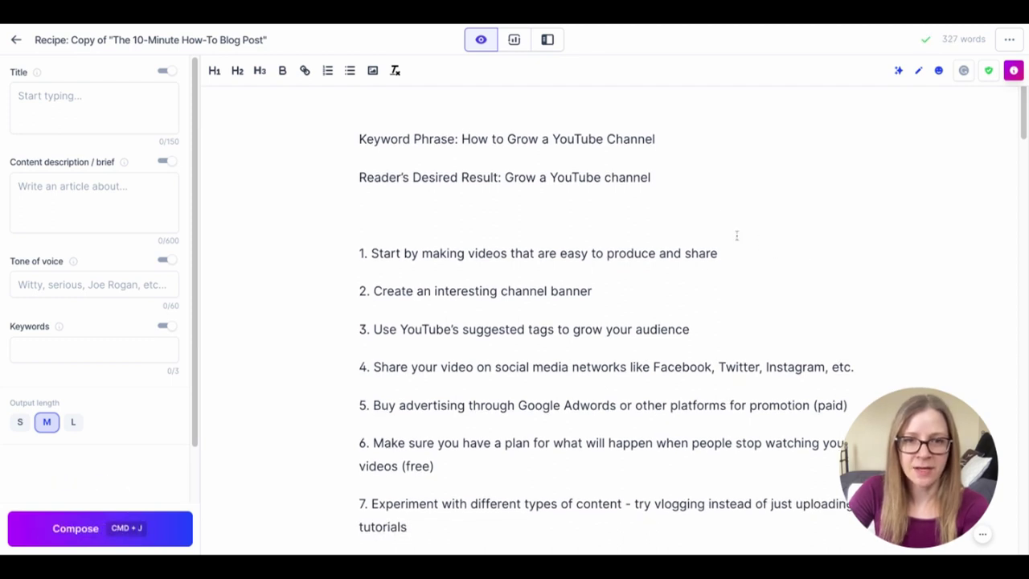
key("super+z")
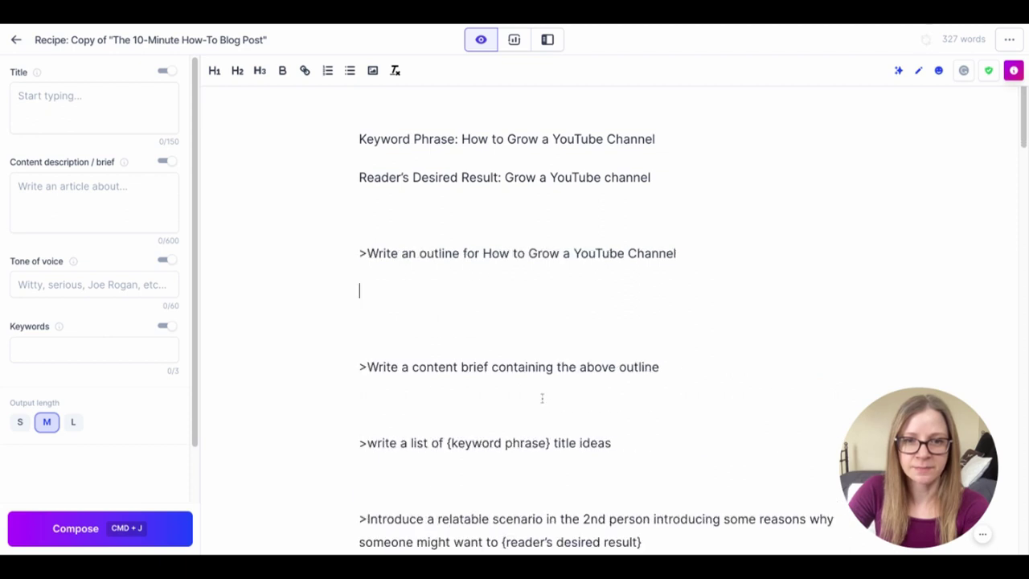
left_click(676, 255)
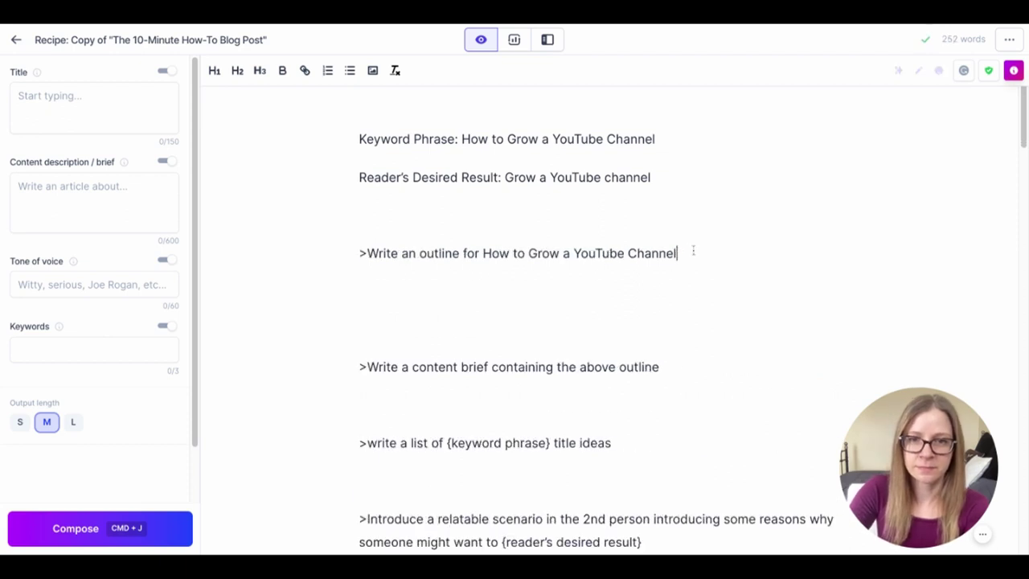
key("super+j")
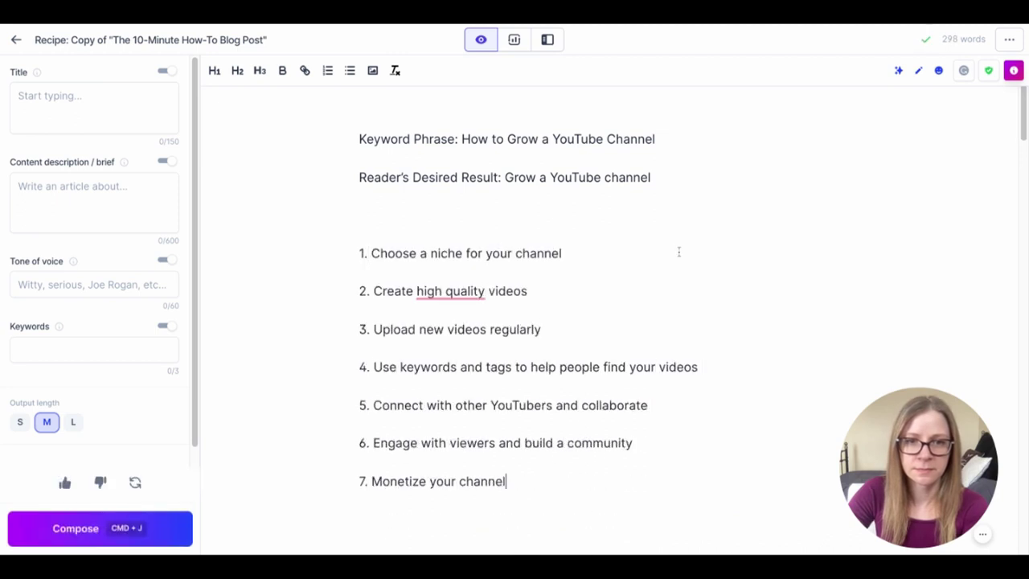
left_click(475, 295)
left_click(455, 331)
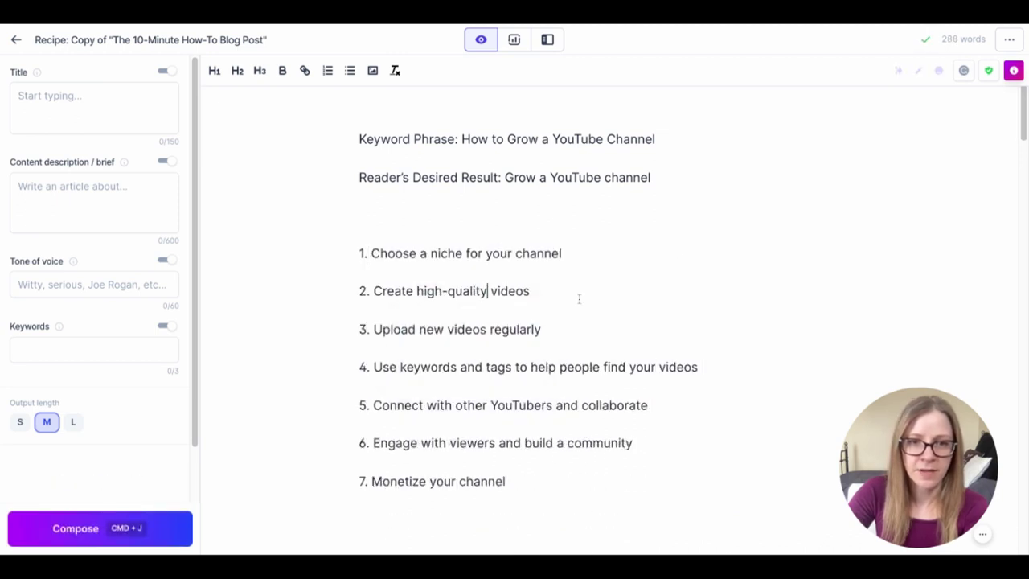
scroll(542, 315, "down", 2)
left_click(410, 398)
scroll(411, 395, "down", 1)
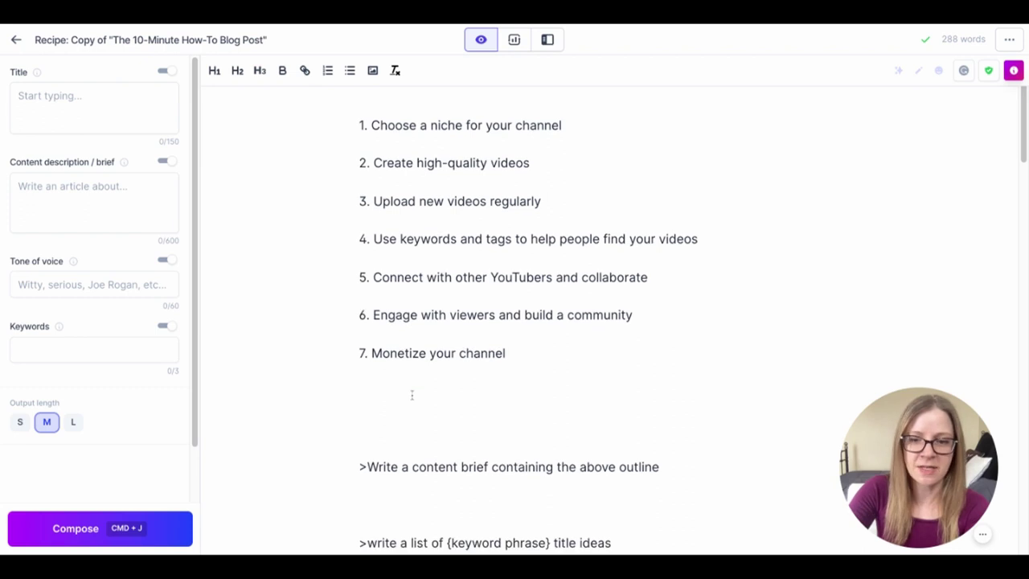
key("BackSpace")
key("BackSpace")
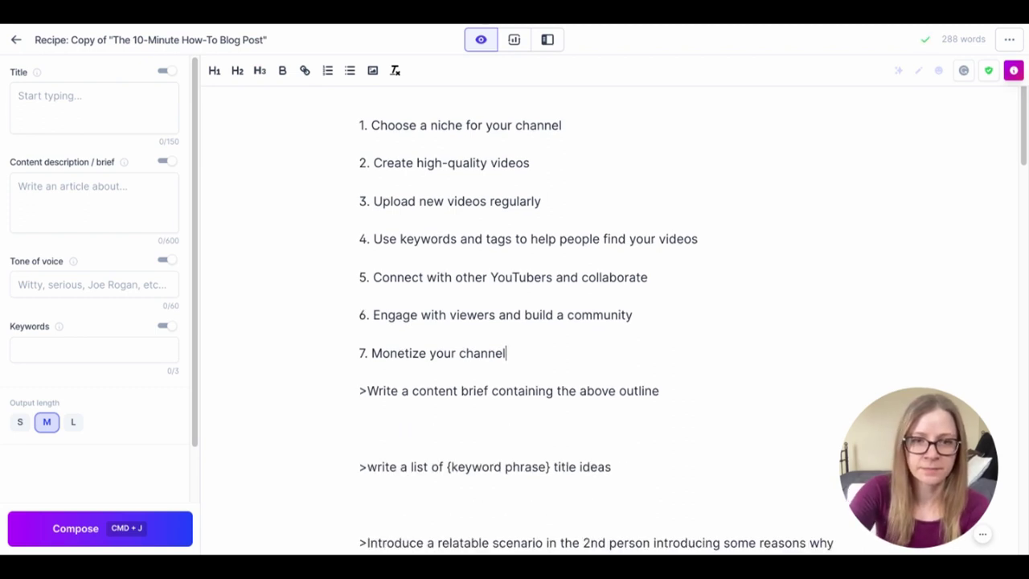
- Generate the content brief, regenerate it, and change 'content brief' to 'how-to article'
left_click(677, 392)
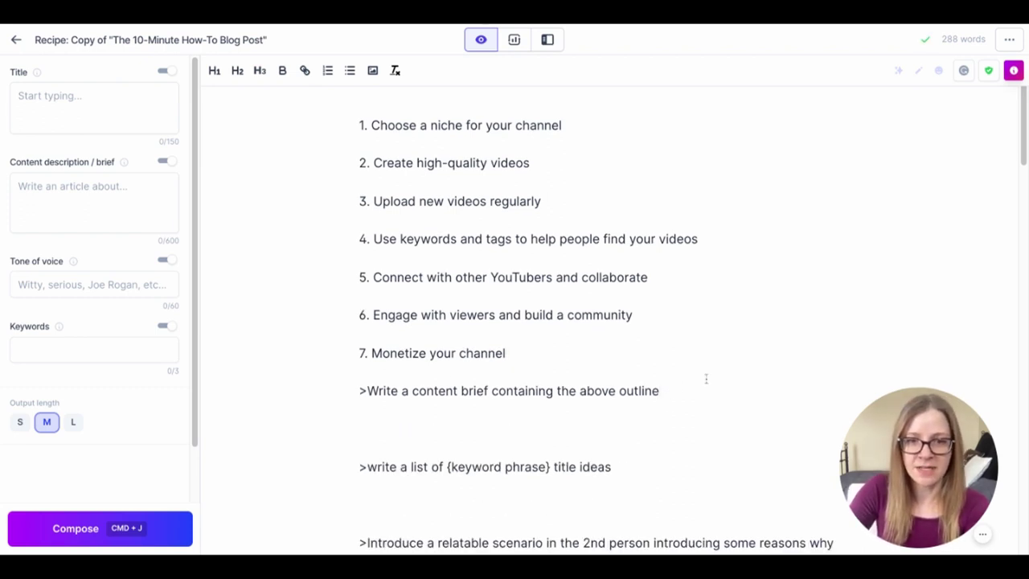
key("super+j")
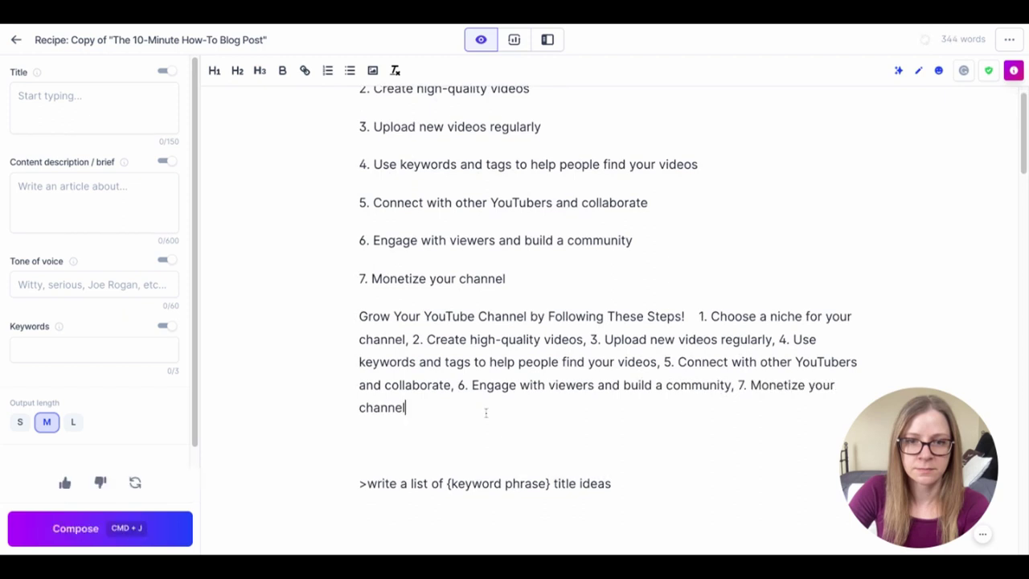
key("super+z")
key("super+z")
key("super+z")
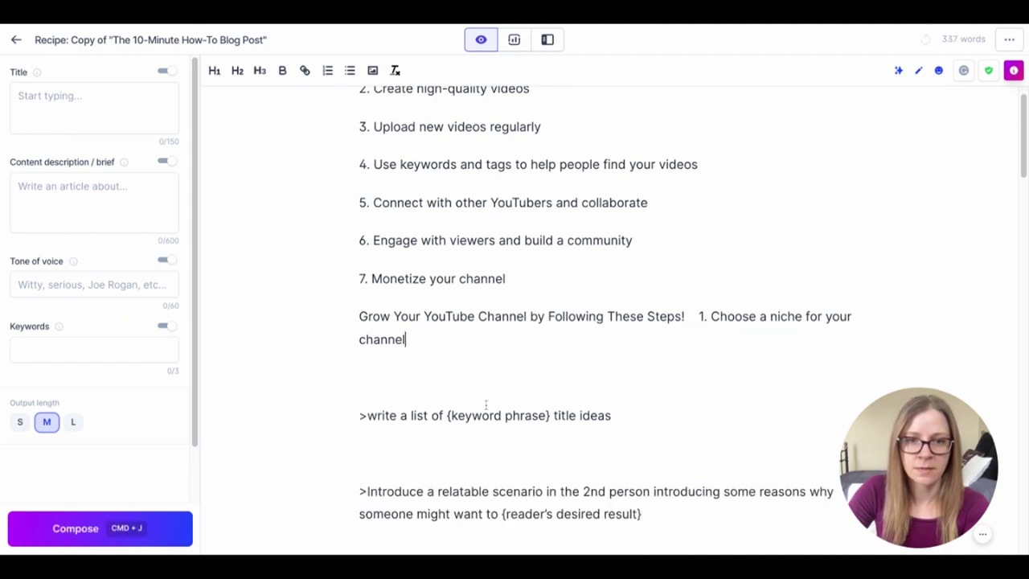
key("super+j")
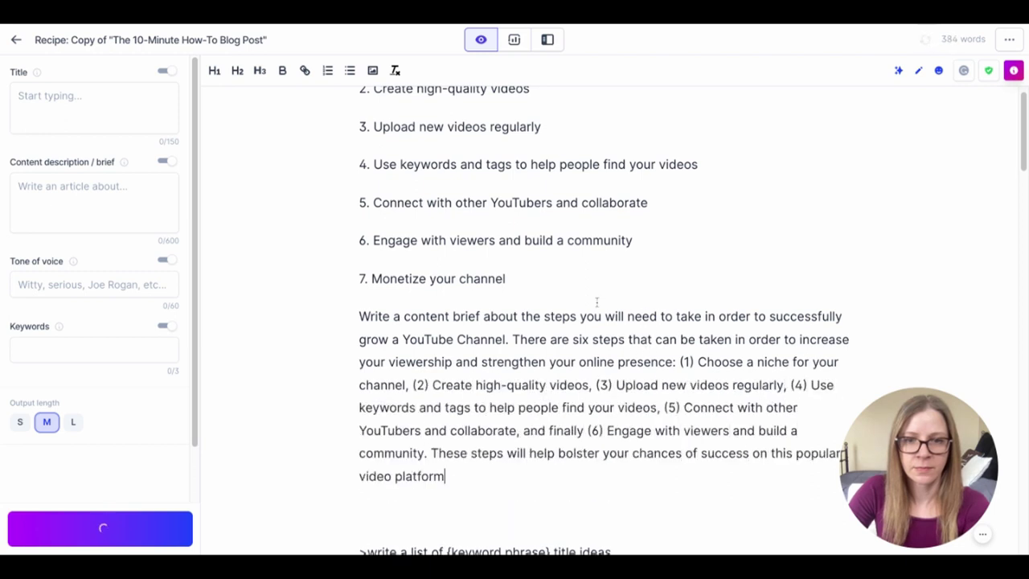
double_click(465, 316)
key("BackSpace")
key("BackSpace")
key("BackSpace")
key("BackSpace")
key("BackSpace")
key("BackSpace")
key("BackSpace")
key("BackSpace")
key("BackSpace")
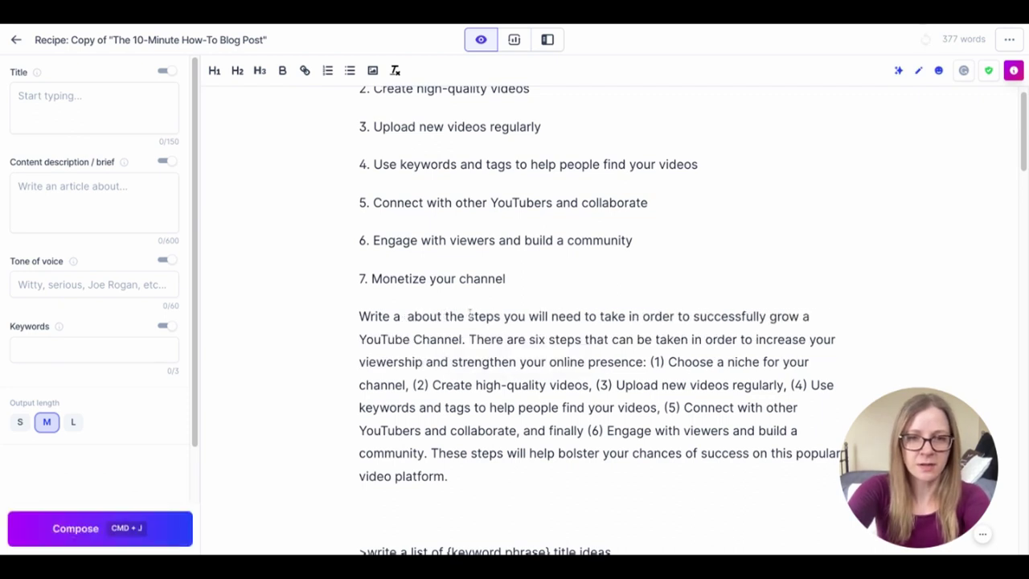
type("how-to article")
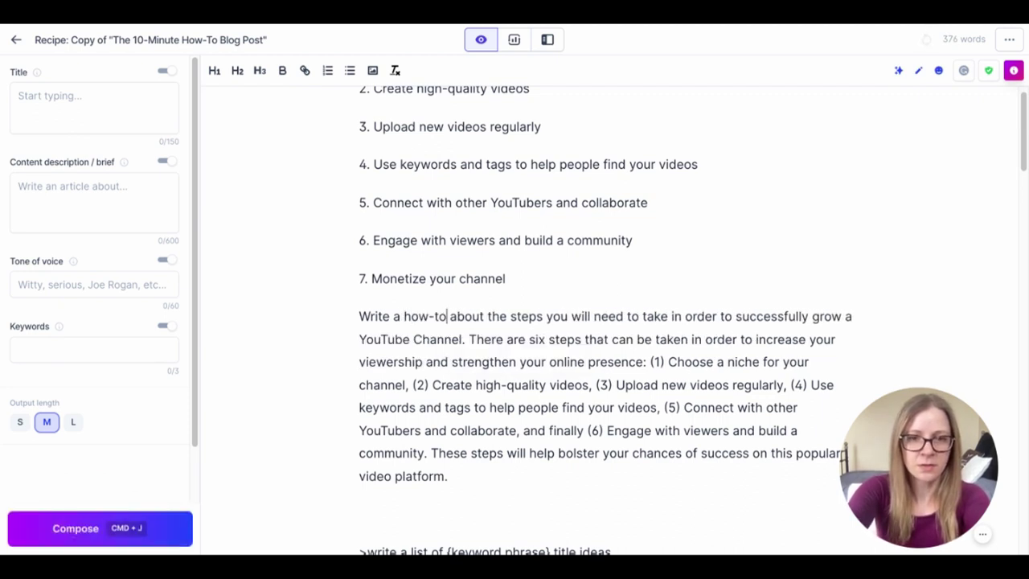
- Cut the brief paragraph into the Content description field and delete the leftover empty line
left_click(474, 477)
key("shift+Up")
key("shift+Up")
key("shift+Up")
key("shift+Up")
key("shift+Up")
key("shift+Up")
key("shift+Up")
key("shift+Up")
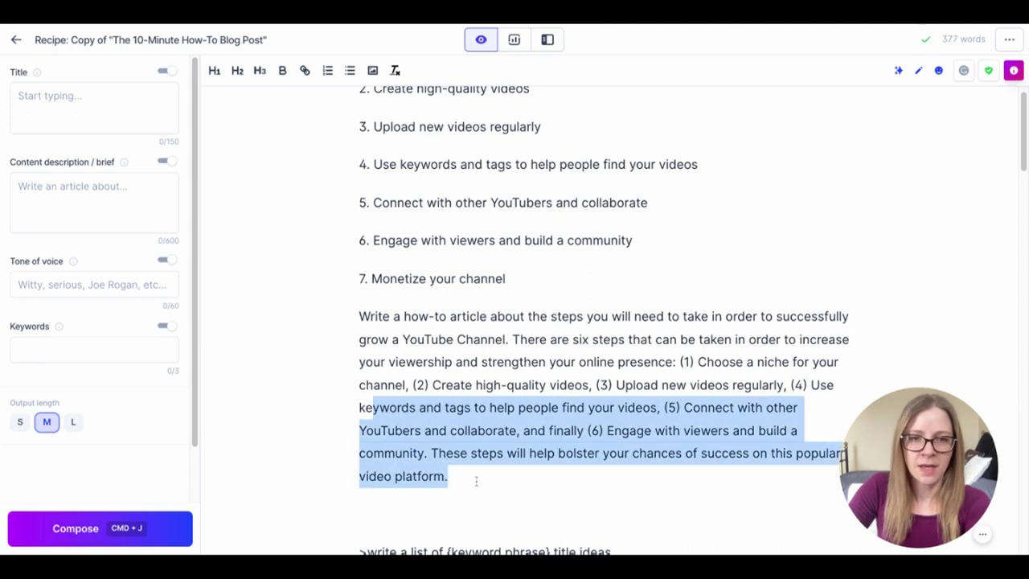
key("super+x")
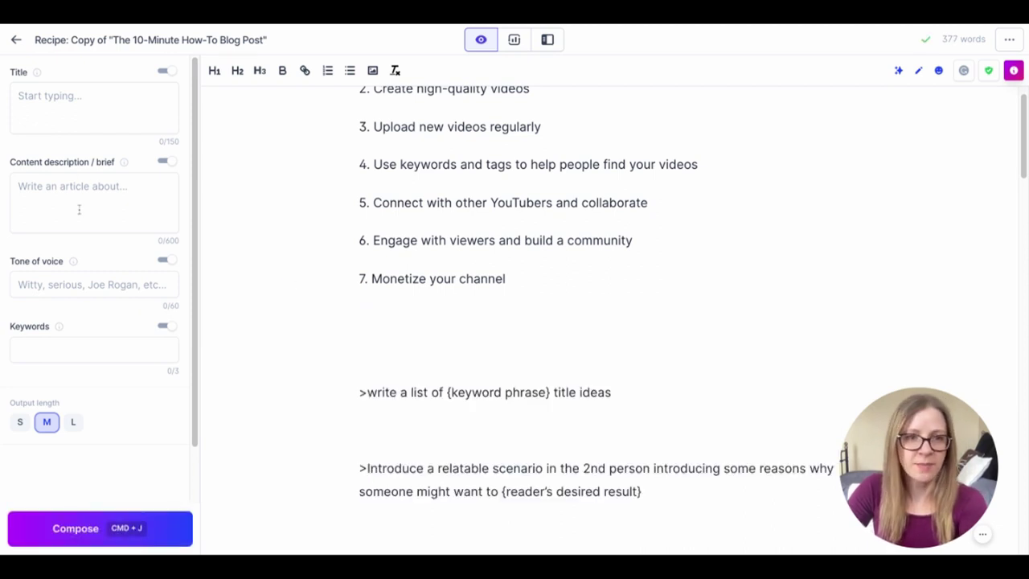
left_click(79, 210)
key("super+v")
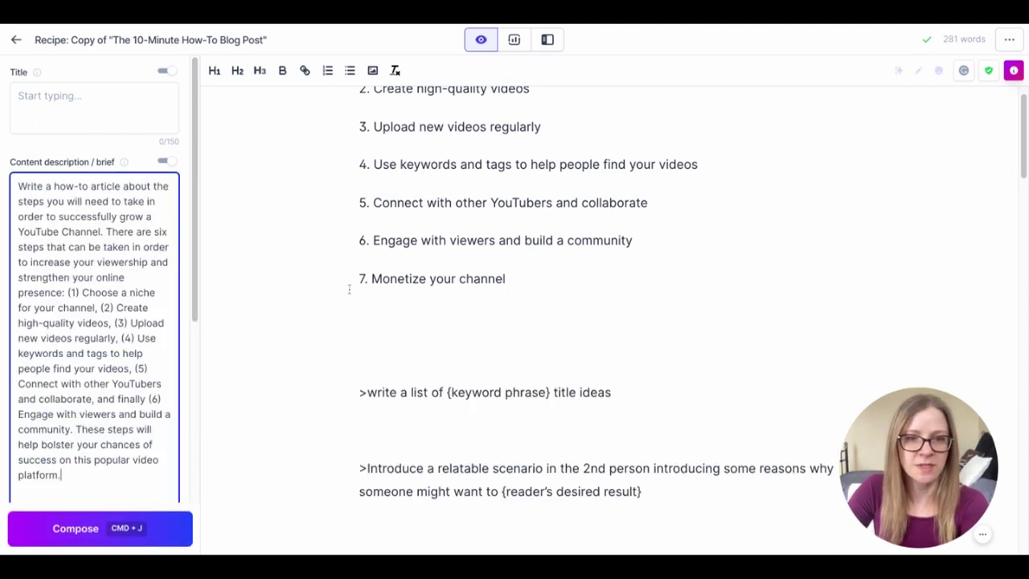
scroll(378, 301, "down", 1)
left_click(402, 324)
key("BackSpace")
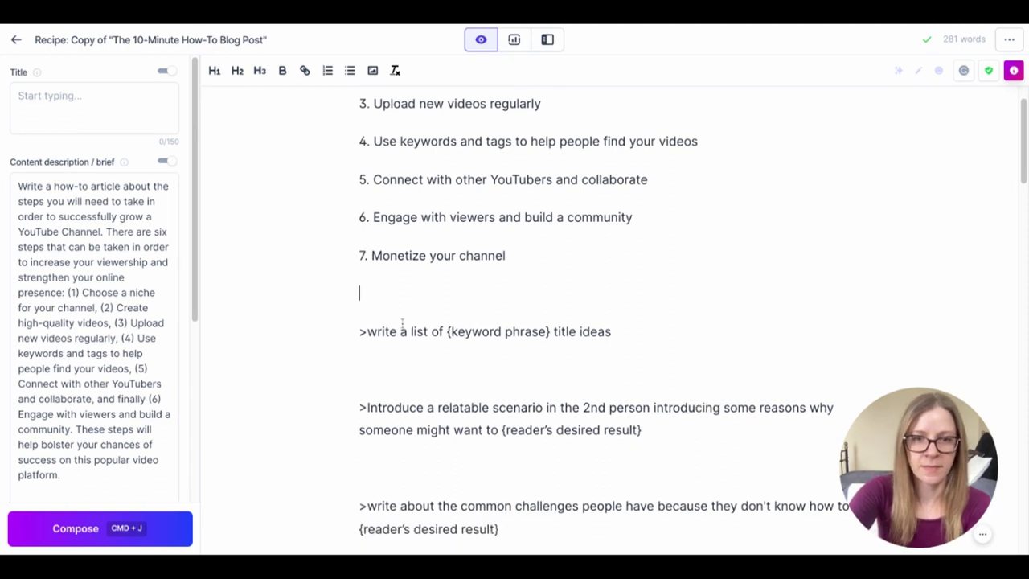
scroll(563, 306, "up", 6)
left_click(668, 190)
key("alt+shift+Left")
key("alt+shift+Left")
key("alt+shift+Left")
key("alt+shift+Left")
- Put 'How to Grow a YouTube Channel' into the title-ideas prompt and generate five titles
scroll(595, 241, "down", 5)
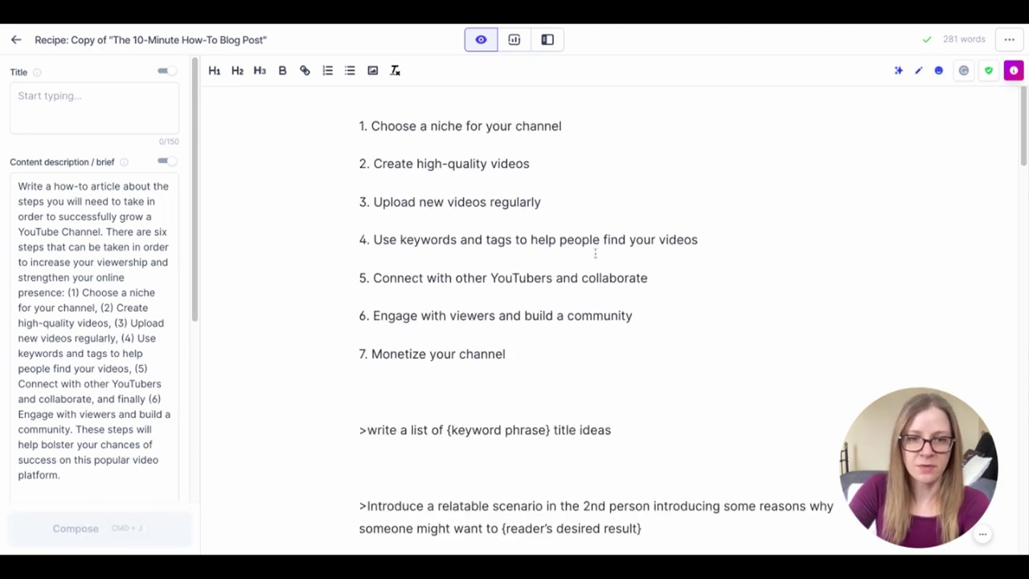
scroll(561, 334, "up", 5)
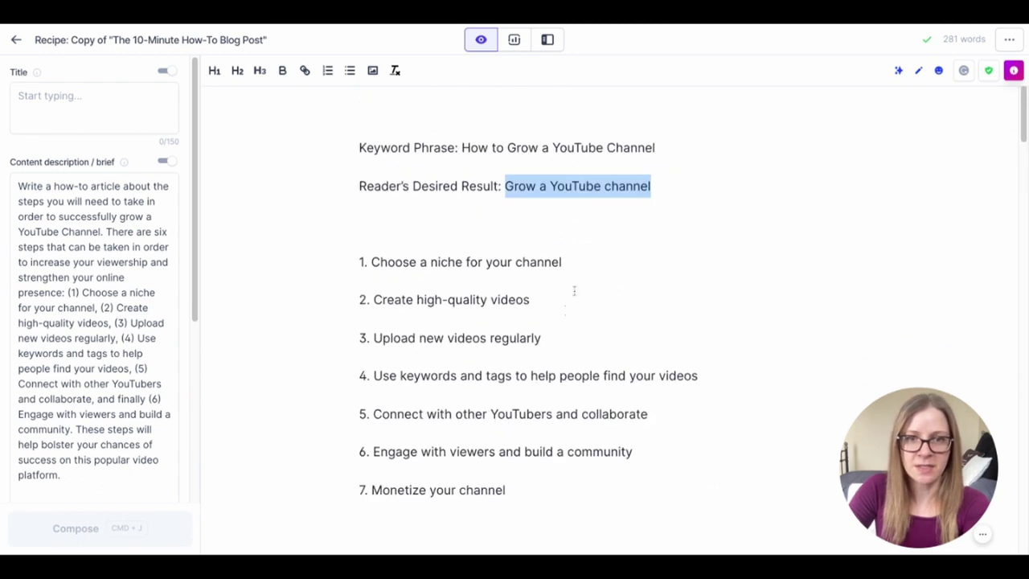
left_click(681, 148)
key("alt+shift+Left")
key("alt+shift+Left")
key("alt+shift+Left")
key("alt+shift+Left")
key("alt+shift+Left")
key("alt+shift+Left")
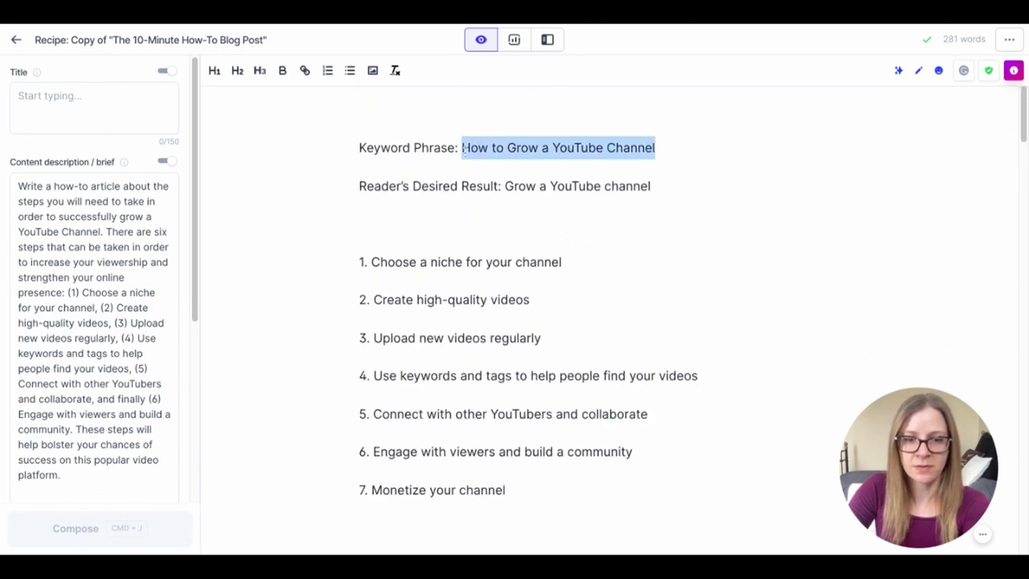
scroll(554, 237, "down", 8)
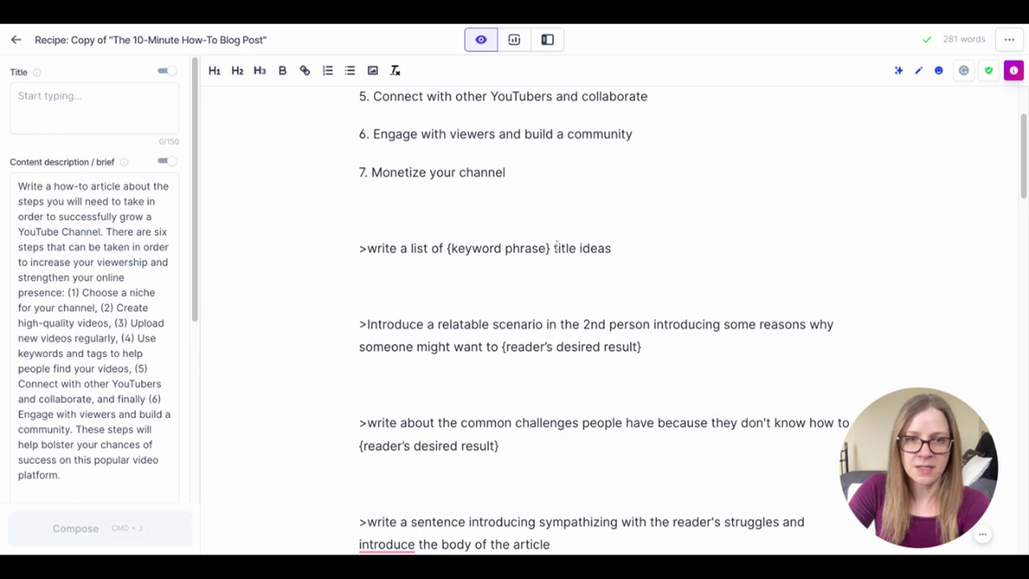
left_click_drag(555, 247, 447, 247)
key("super+v")
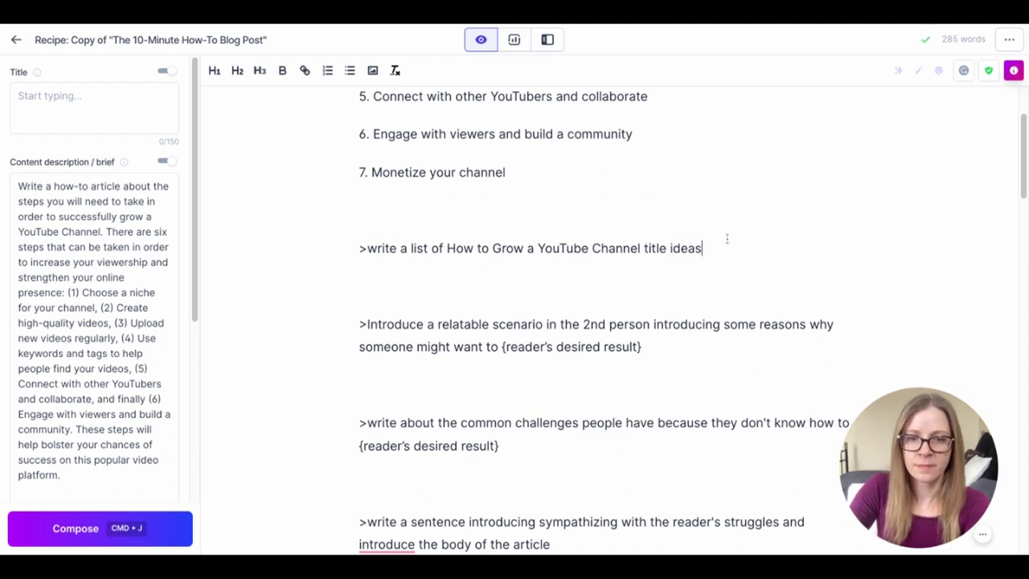
key("super+j")
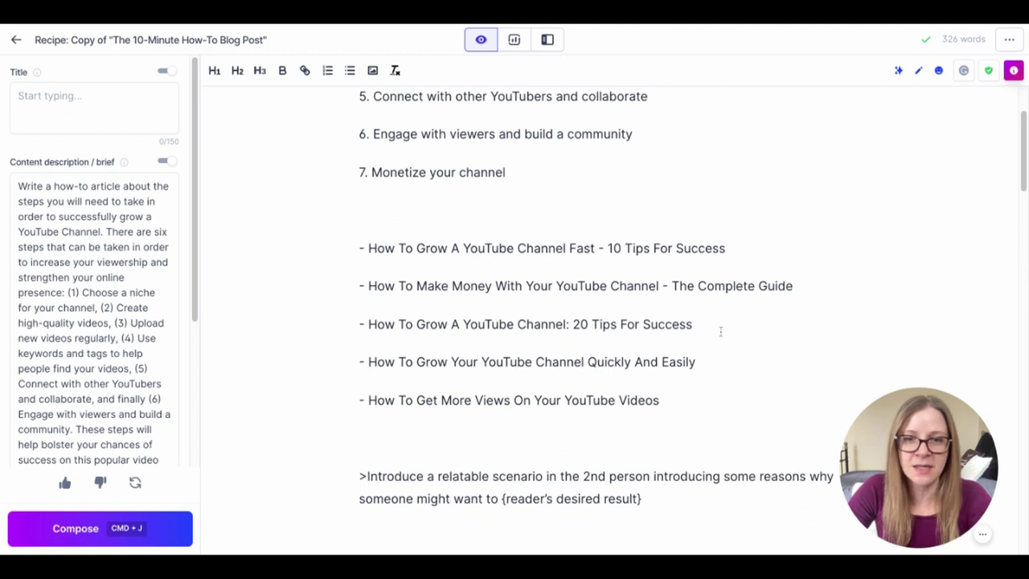
- Delete the other title ideas and the dash, keeping 'How To Grow A YouTube Channel: 20 Tips For Success'
triple_click(802, 289)
left_click_drag(802, 290, 341, 244)
key("BackSpace")
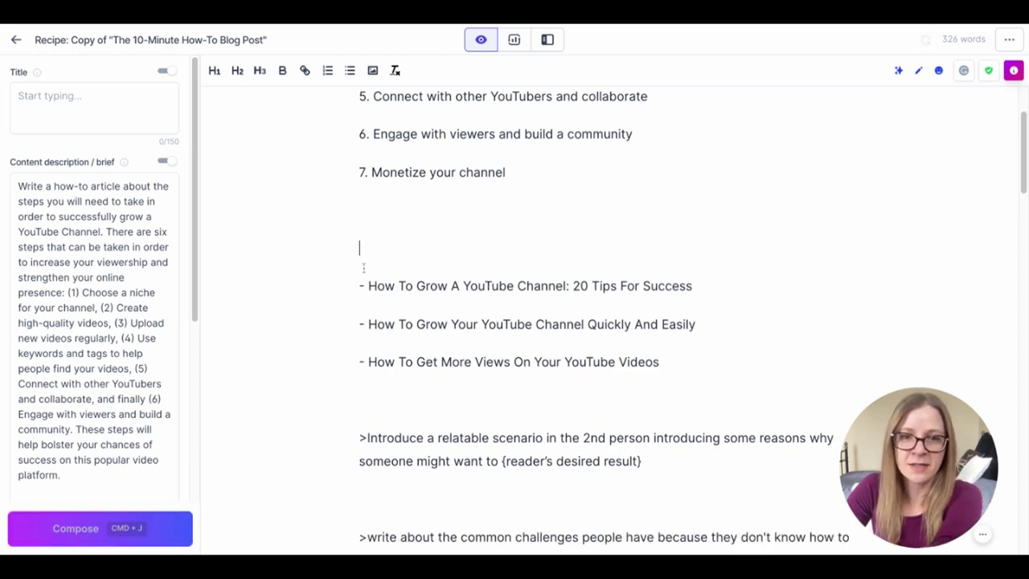
left_click(365, 286)
key("BackSpace")
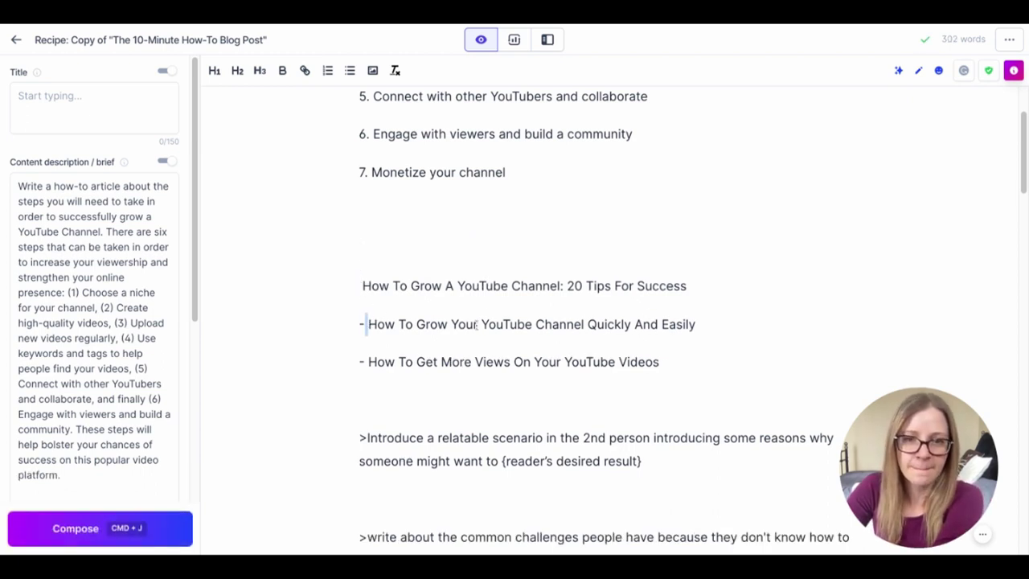
left_click_drag(677, 360, 336, 313)
key("BackSpace")
- Format the remaining title as an H1 heading and remove the blank lines above it
left_click_drag(688, 293, 360, 288)
left_click(215, 70)
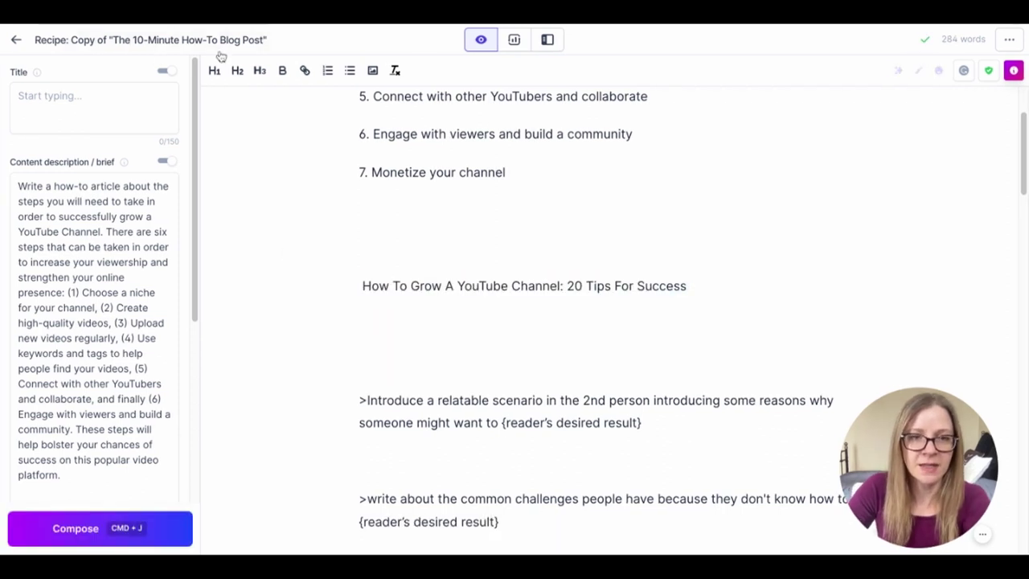
left_click_drag(691, 306, 327, 243)
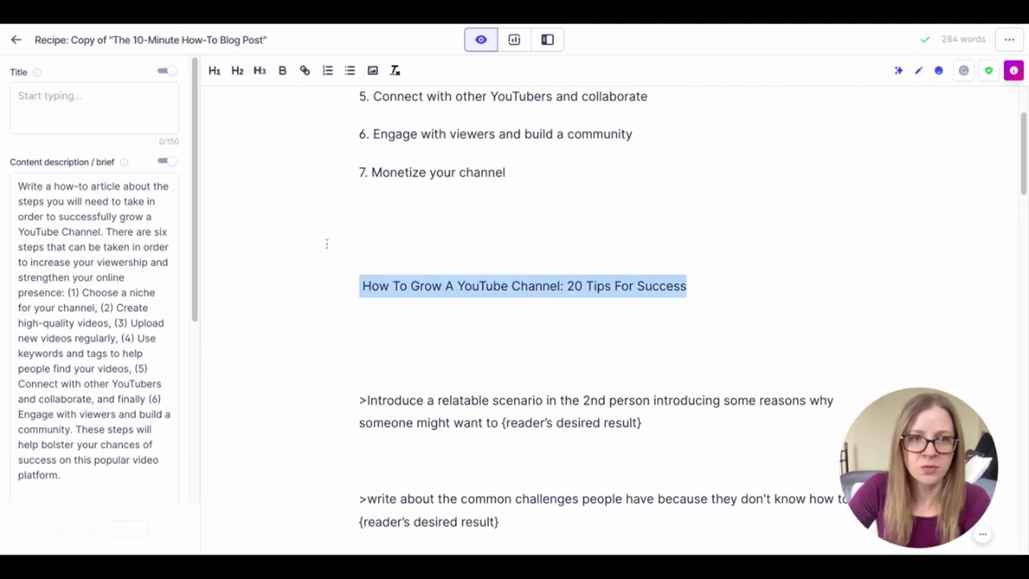
left_click(215, 71)
left_click(385, 246)
key("BackSpace")
key("BackSpace")
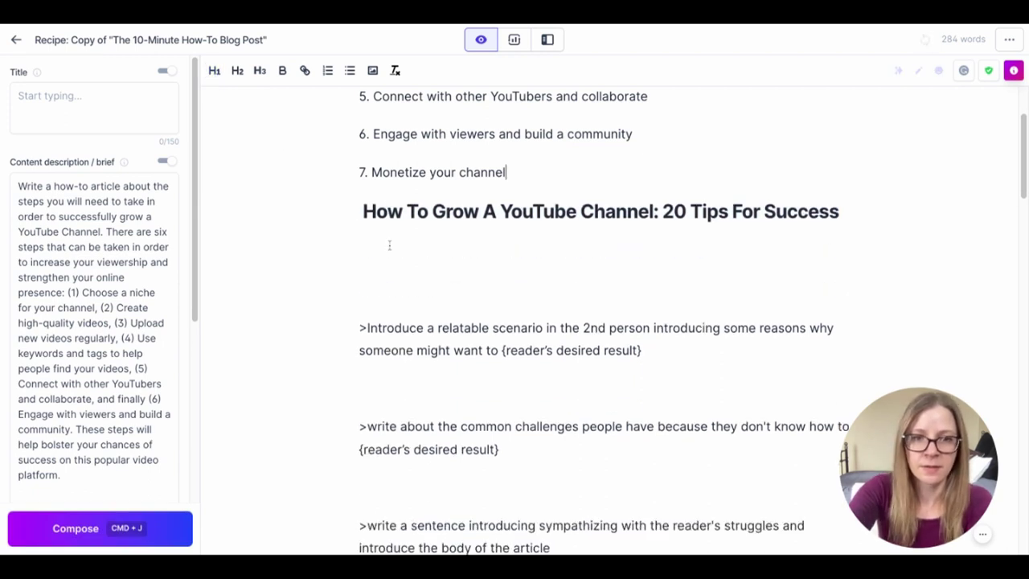
key("BackSpace")
key("BackSpace")
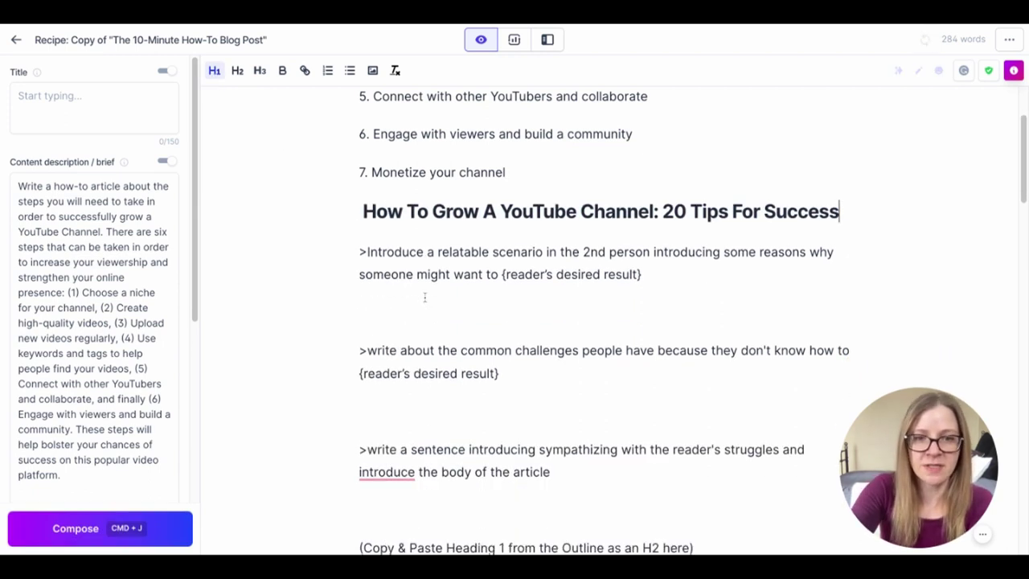
scroll(421, 275, "up", 1)
key("Down")
key("Down")
key("Down")
key("Down")
key("Down")
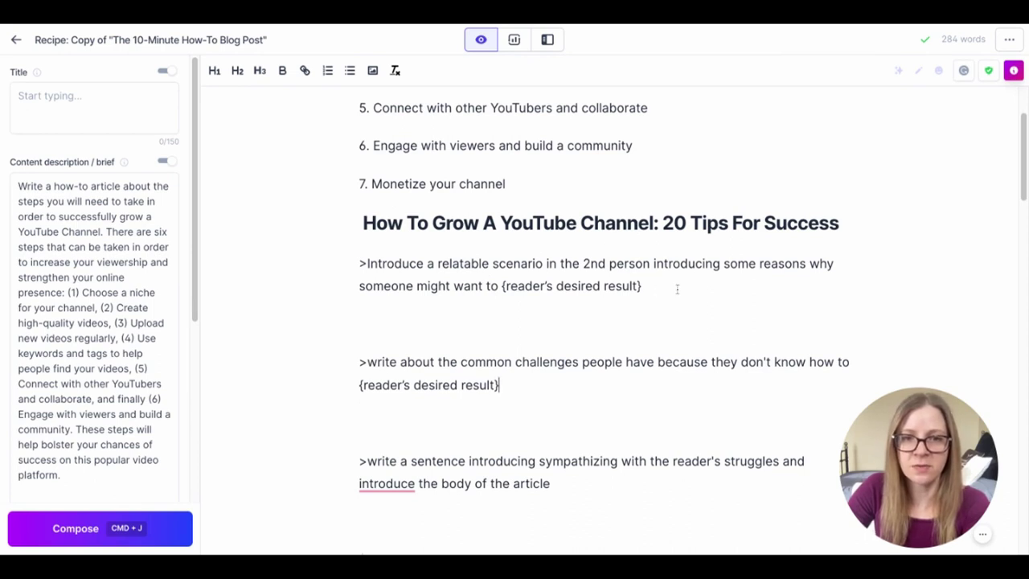
scroll(677, 289, "up", 5)
- Generate the introduction from 'Grow a YouTube channel', then delete its closing sentences and numbered reasons list
left_click(661, 189)
key("shift+Left")
key("shift+Left")
key("shift+Left")
key("shift+Left")
key("shift+Left")
key("shift+Left")
key("shift+Left")
key("shift+Left")
key("shift+Left")
key("shift+Left")
key("shift+Left")
key("shift+Left")
key("shift+Left")
key("shift+Left")
key("shift+Left")
key("shift+Left")
key("shift+Left")
key("shift+Left")
key("shift+Left")
key("shift+Left")
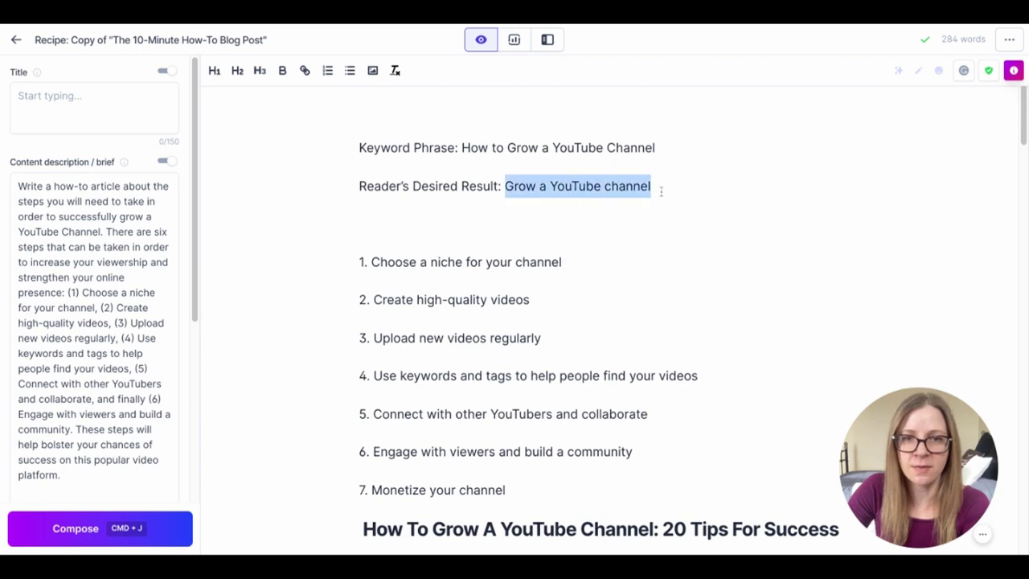
scroll(642, 285, "down", 5)
left_click(651, 261)
key("shift+Left")
key("shift+Left")
key("shift+Left")
key("shift+Left")
key("shift+Left")
key("shift+Left")
key("shift+Left")
key("shift+Left")
key("shift+Left")
key("shift+Left")
key("shift+Left")
key("shift+Left")
key("shift+Left")
key("shift+Left")
key("shift+Left")
key("shift+Left")
key("shift+Left")
key("shift+Left")
key("shift+Left")
key("shift+Left")
key("super+v")
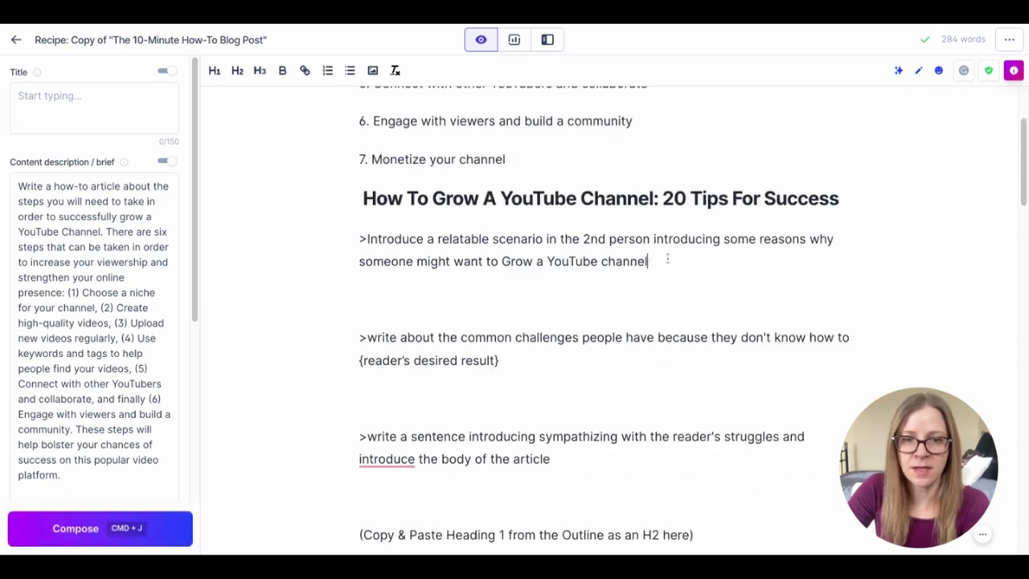
triple_click(693, 248)
key("super+j")
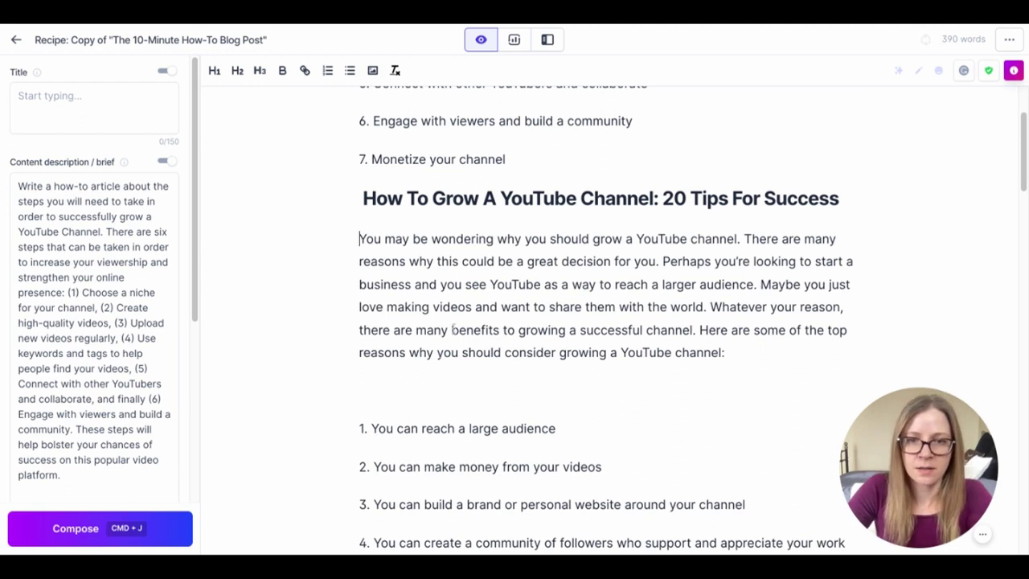
left_click(428, 384)
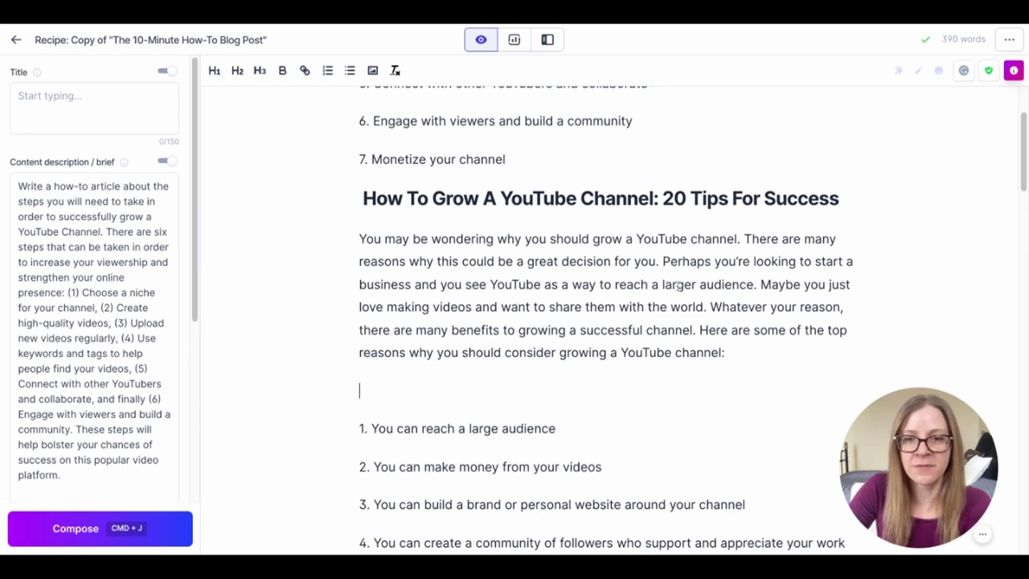
key("shift+alt+Left")
key("shift+alt+Left")
key("shift+alt+Left")
key("shift+alt+Left")
key("shift+alt+Left")
key("shift+alt+Left")
key("shift+alt+Left")
key("shift+alt+Left")
key("shift+alt+Left")
key("shift+alt+Left")
key("shift+alt+Left")
key("shift+alt+Left")
key("shift+alt+Left")
key("shift+alt+Left")
key("shift+alt+Left")
key("shift+alt+Left")
key("shift+alt+Left")
key("shift+alt+Left")
key("shift+alt+Left")
key("shift+alt+Left")
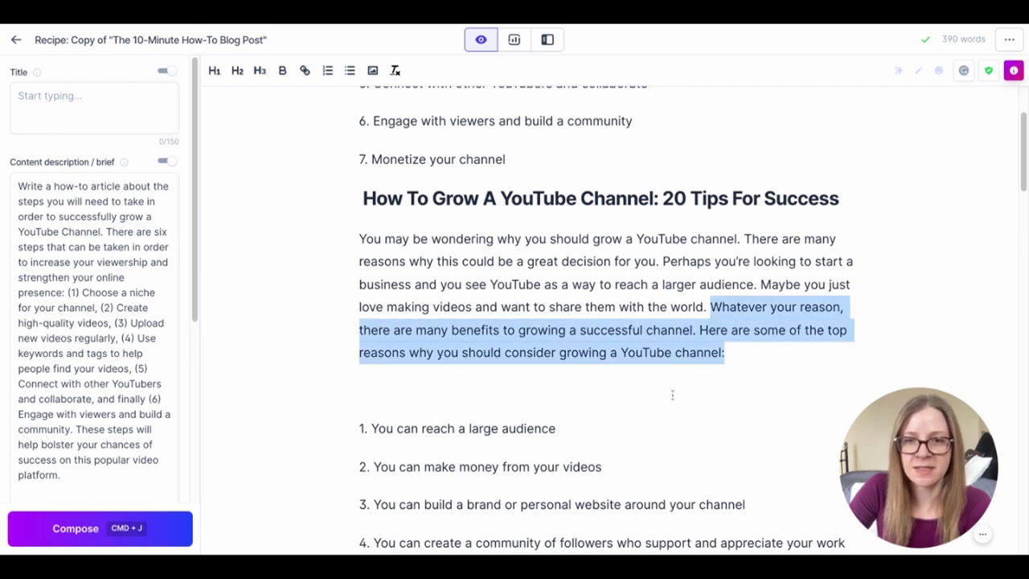
key("BackSpace")
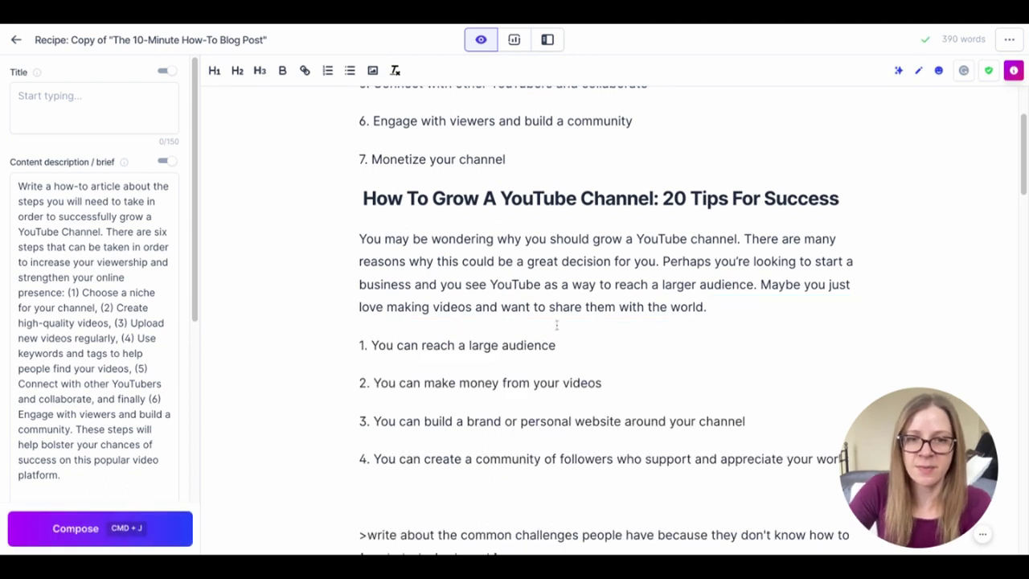
left_click_drag(359, 345, 820, 505)
key("BackSpace")
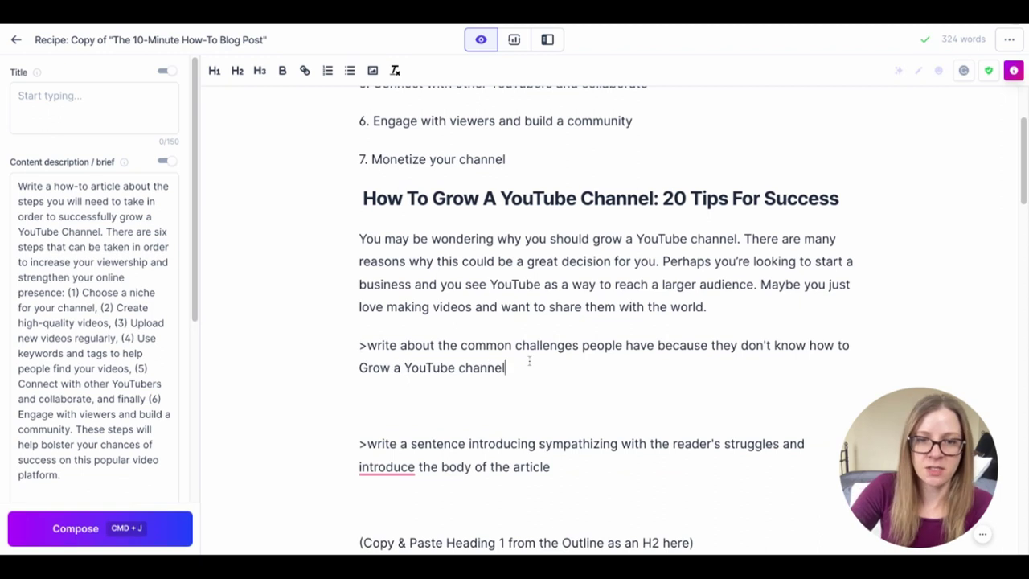
- Generate the common-challenges paragraph and remove the blank lines around it
triple_click(528, 361)
key("super+j")
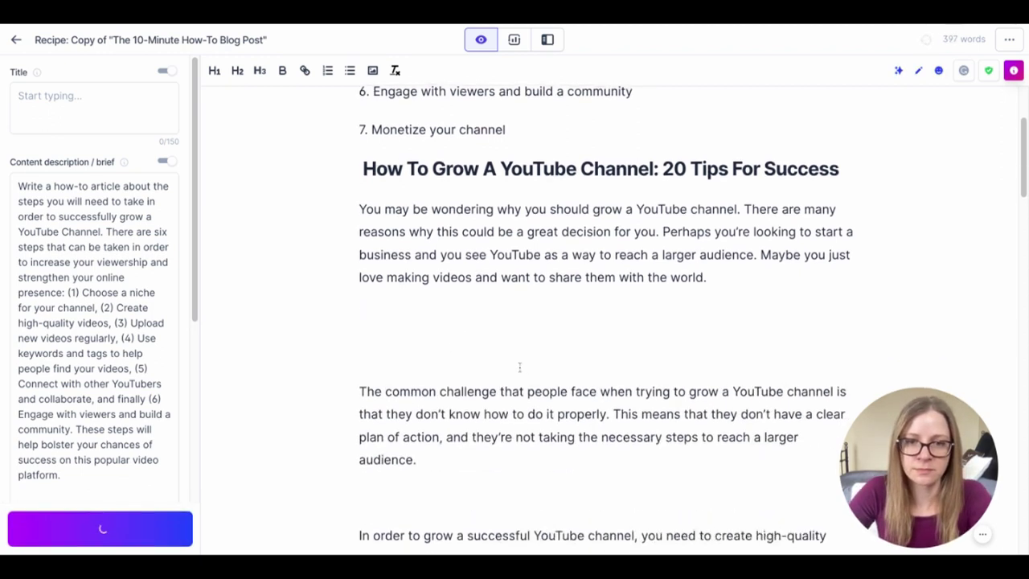
left_click(356, 370)
key("BackSpace")
key("BackSpace")
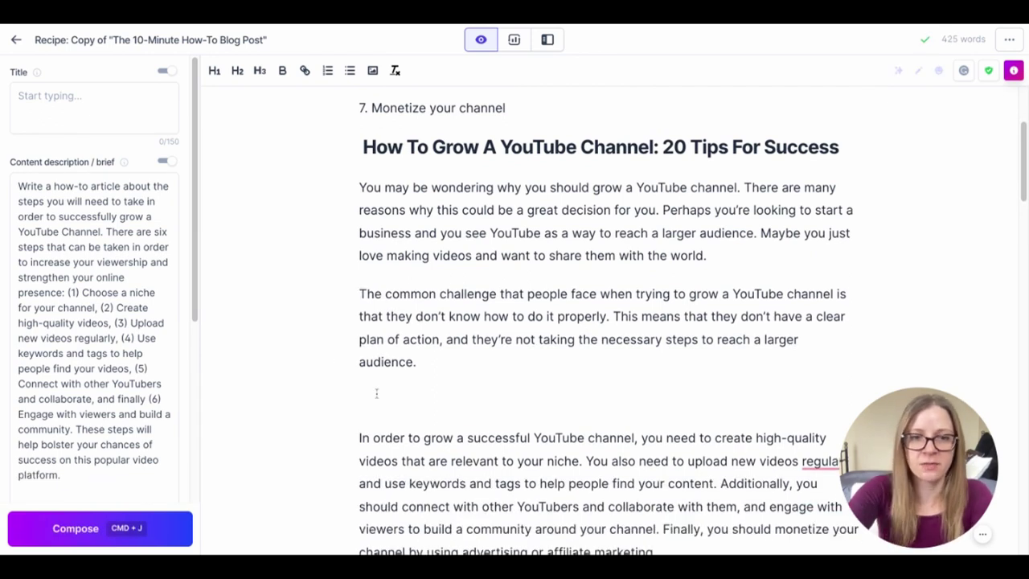
left_click(376, 392)
key("BackSpace")
scroll(429, 350, "down", 1)
scroll(600, 362, "down", 1)
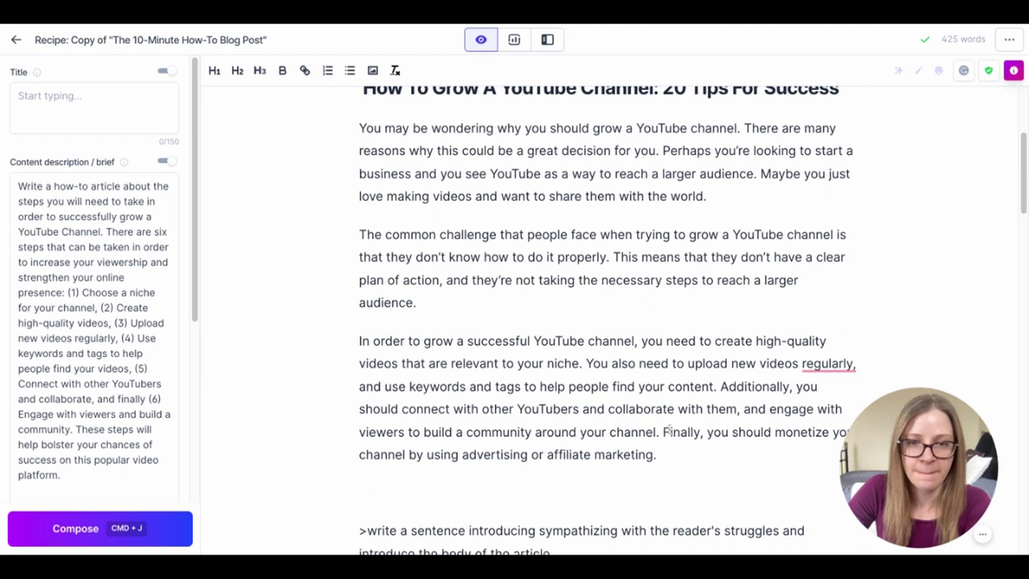
left_click_drag(678, 469, 298, 324)
- Delete the 'In order to grow' paragraph and generate the sympathizing paragraph from its prompt
key("BackSpace")
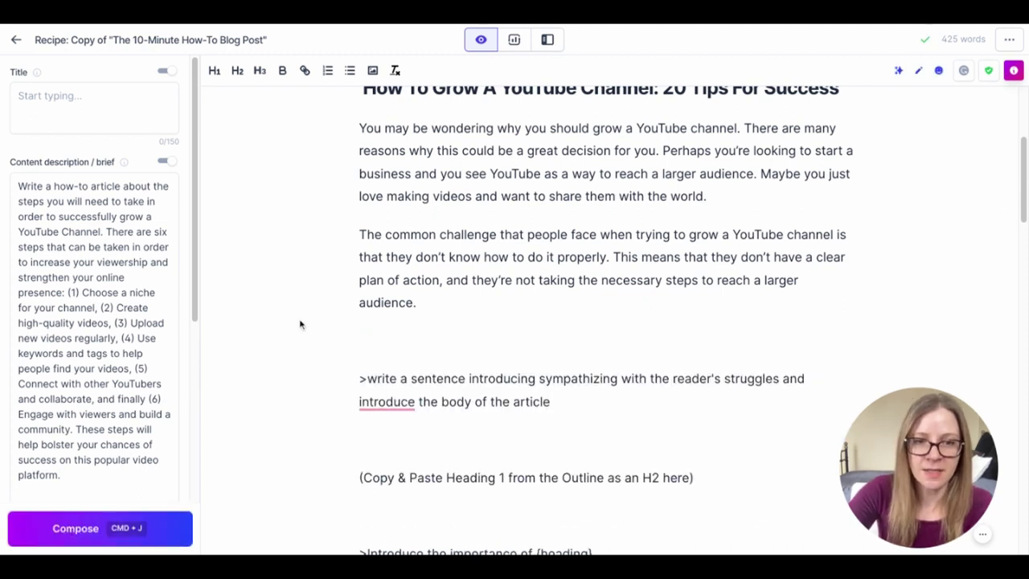
key("Down")
key("BackSpace")
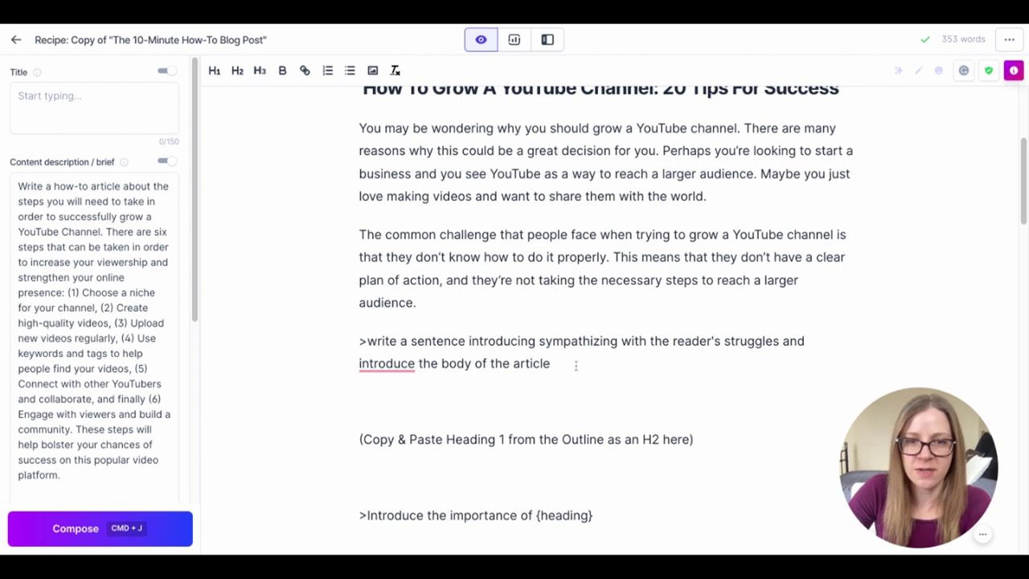
key("super+j")
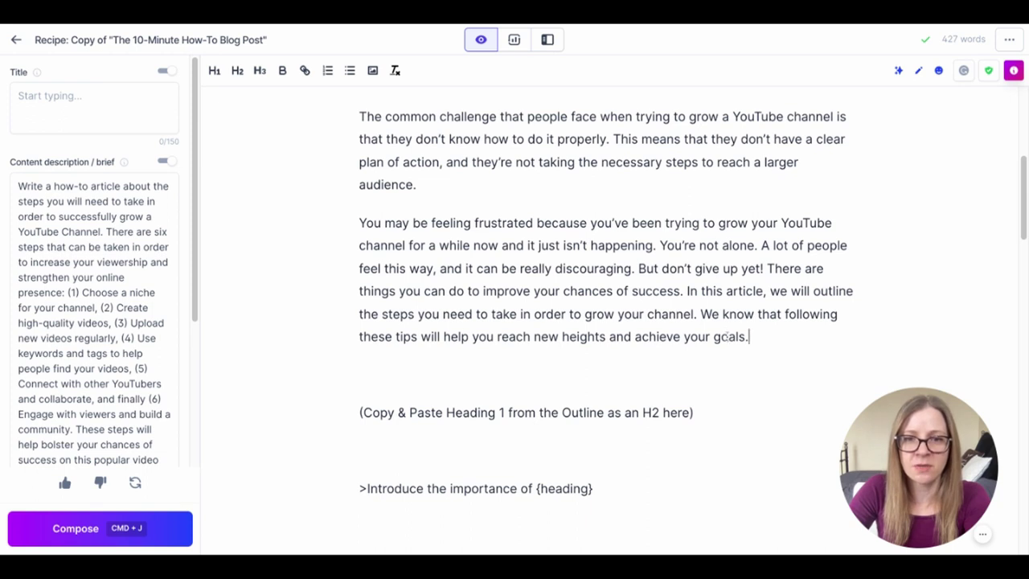
scroll(619, 322, "down", 1)
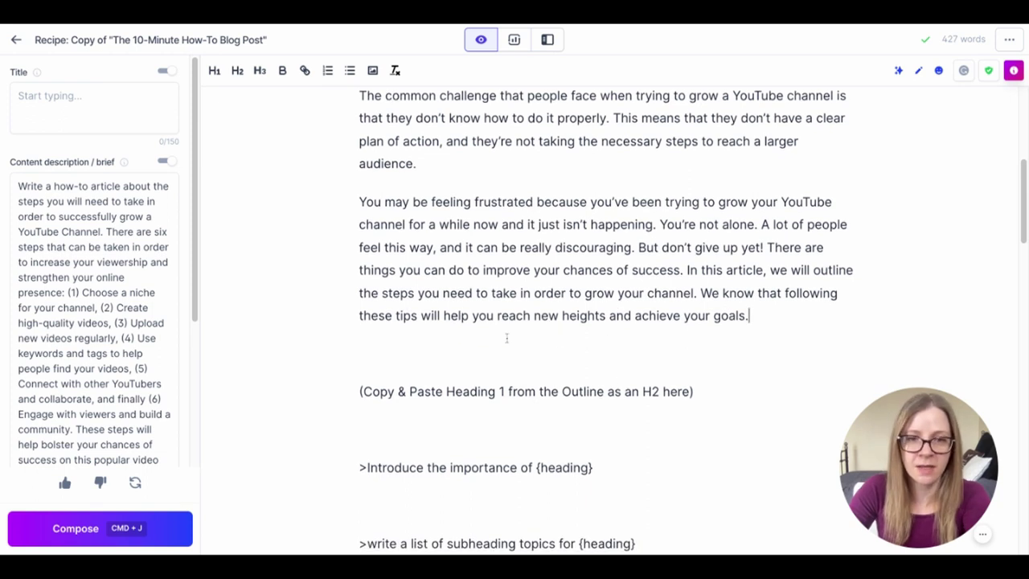
scroll(420, 364, "down", 2)
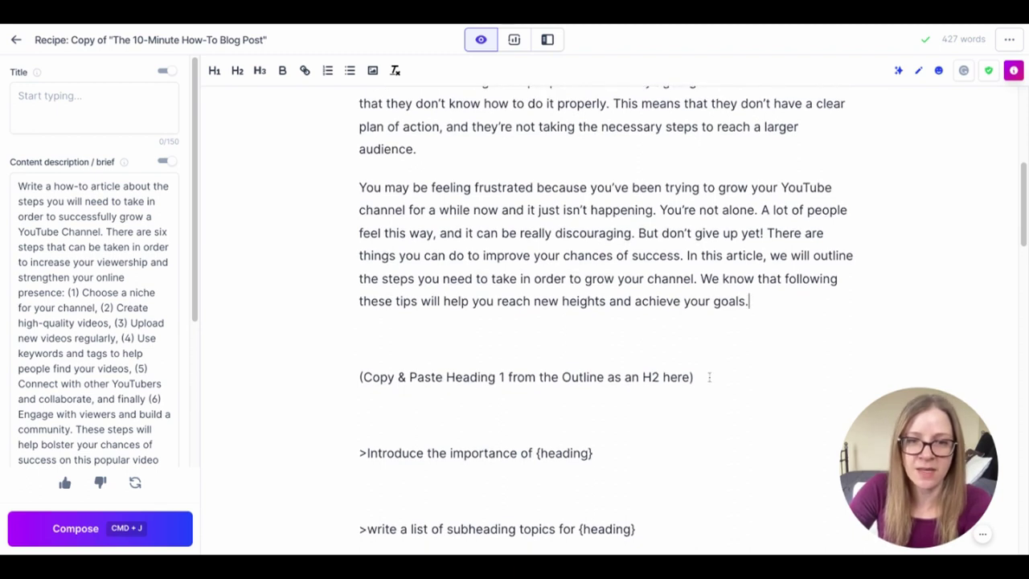
- Paste outline item '1. Choose a niche for your channel' over the placeholder as an H2 heading
scroll(601, 228, "up", 8)
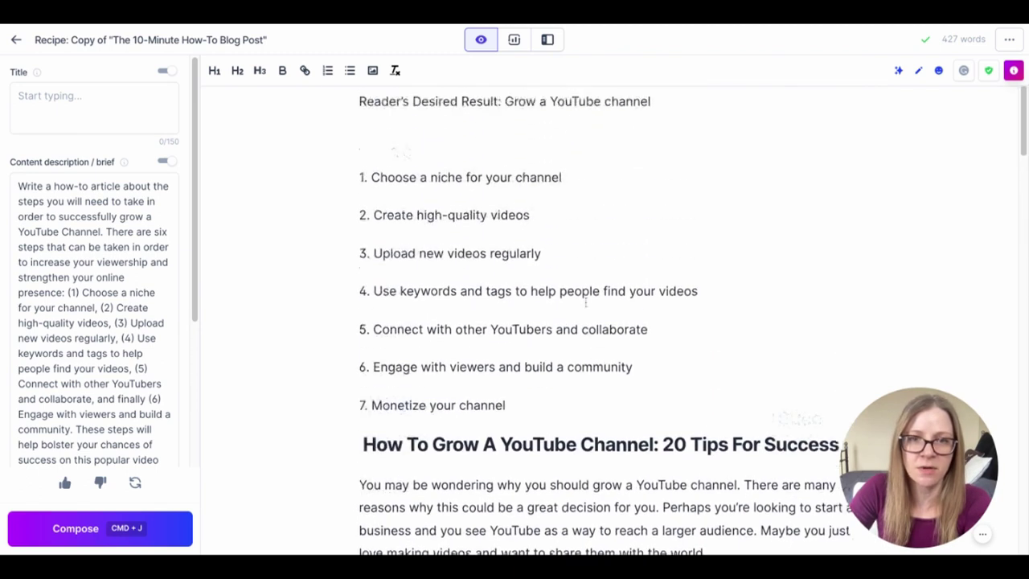
triple_click(601, 228)
key("ctrl+c")
scroll(457, 234, "down", 5)
scroll(481, 276, "down", 4)
triple_click(708, 292)
key("ctrl+v")
triple_click(590, 289)
key("super+c")
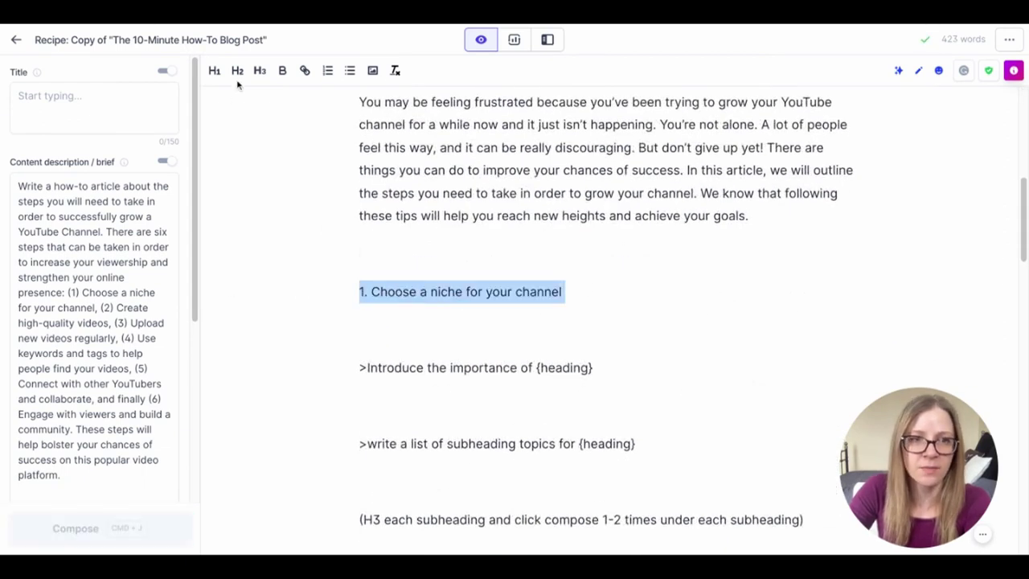
left_click(237, 70)
left_click(367, 279)
key("BackSpace")
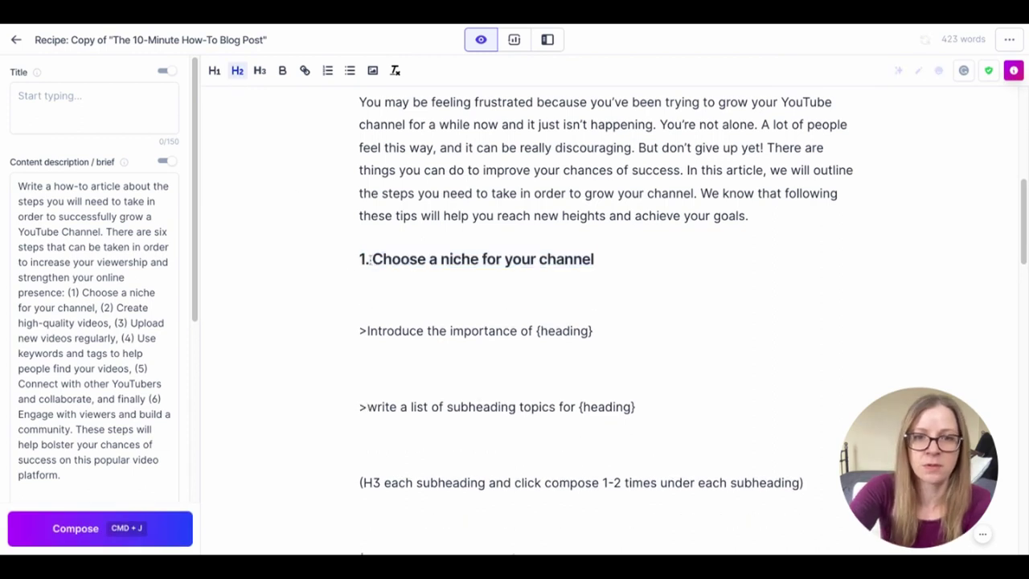
left_click(545, 283)
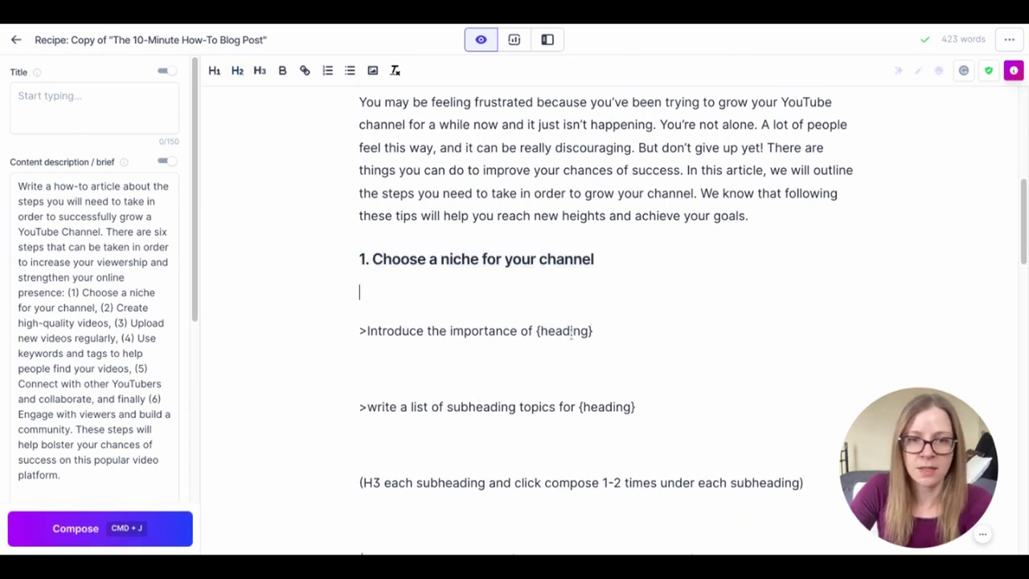
- Fill the introduce prompt with 'Choosing a niche for your channel' and generate the section's paragraphs
left_click_drag(594, 330, 536, 331)
key("super+v")
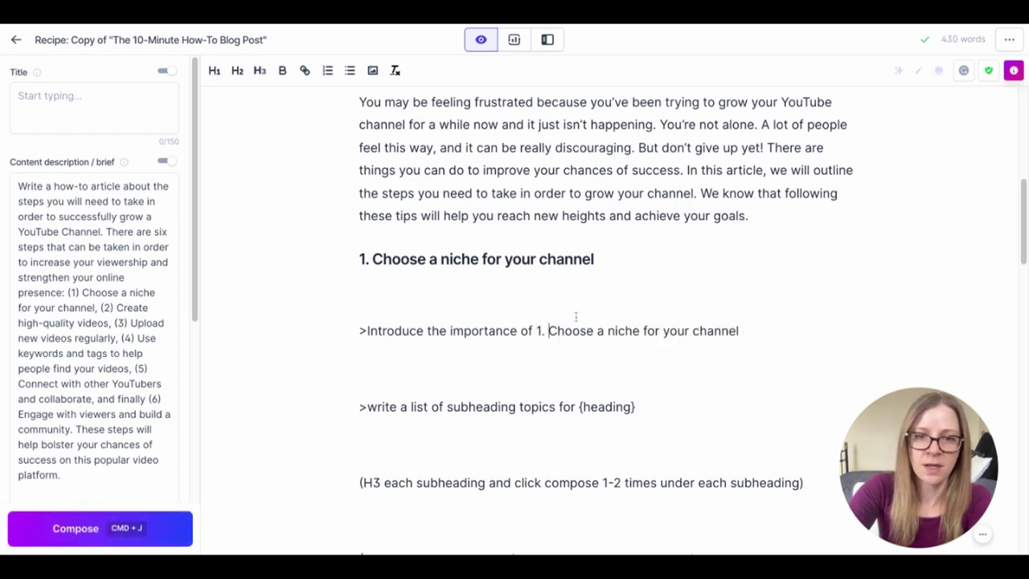
key("BackSpace")
key("BackSpace")
key("BackSpace")
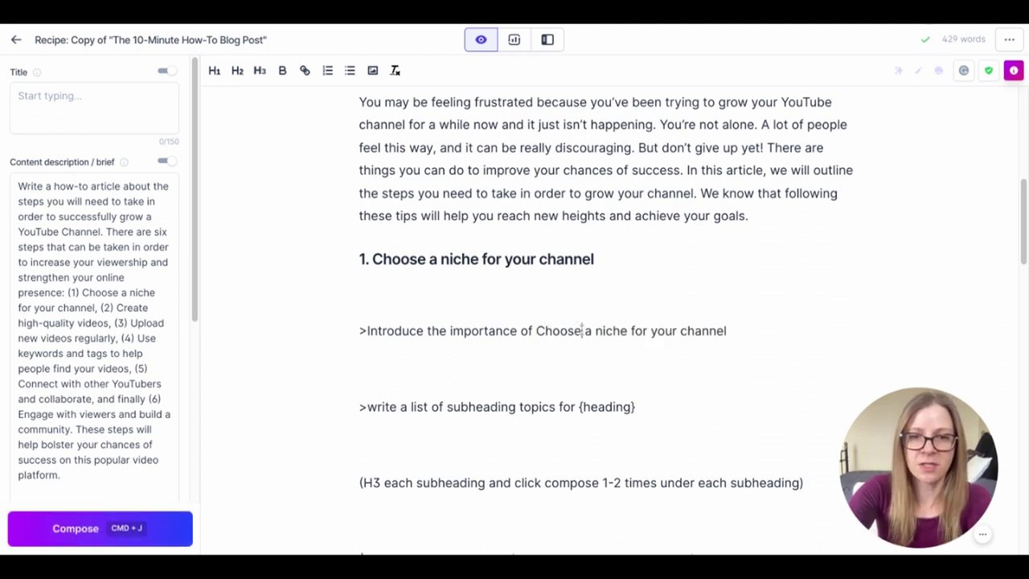
key("BackSpace")
type("ing")
left_click(759, 329)
key("super+shift+Left")
key("super+j")
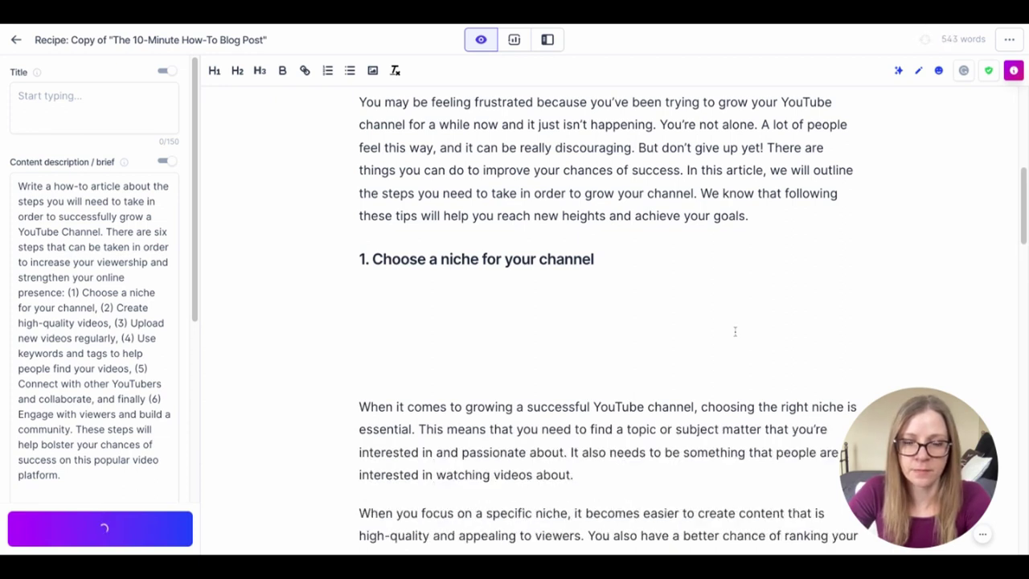
scroll(643, 354, "down", 3)
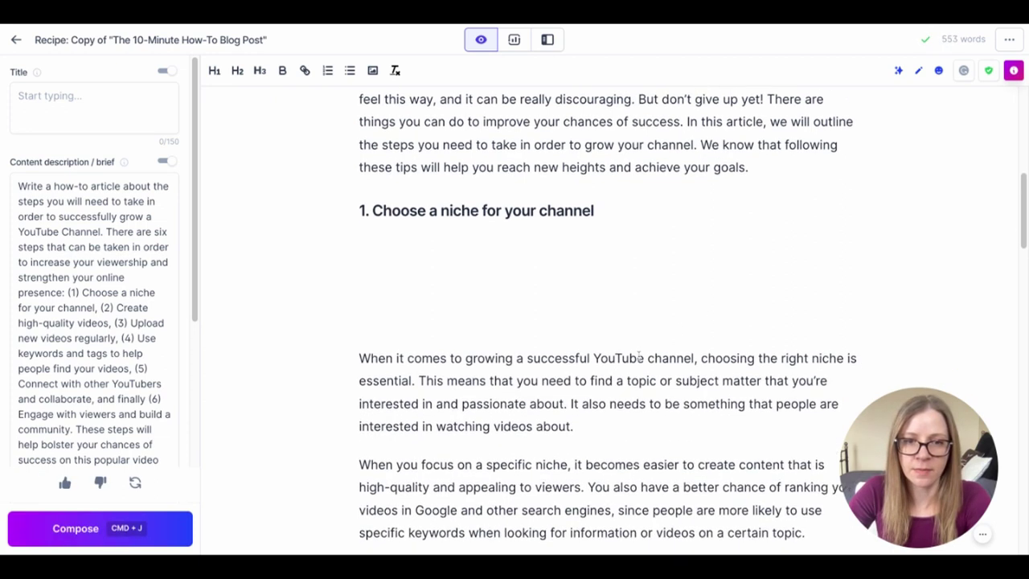
left_click(356, 242)
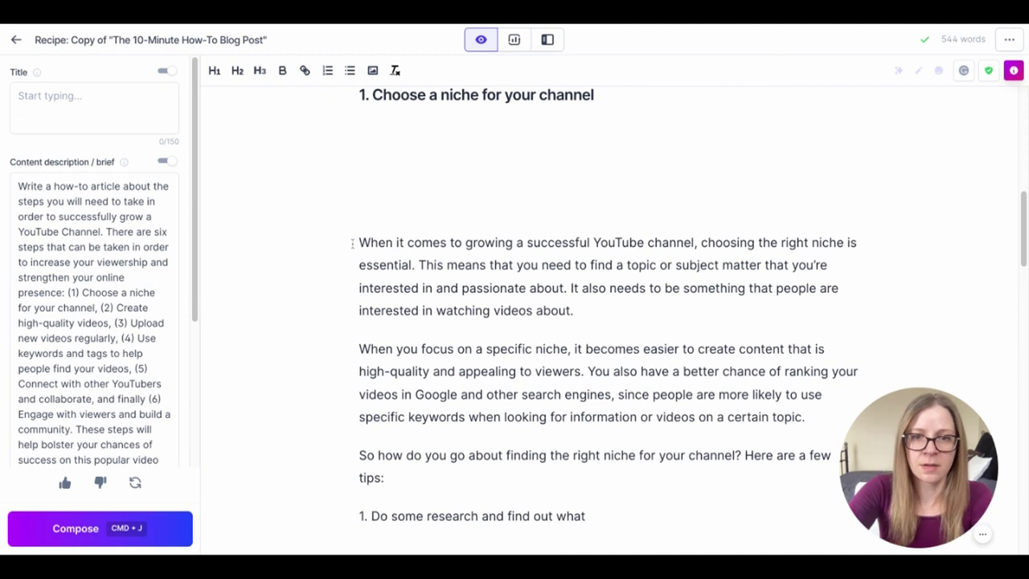
key("BackSpace")
key("BackSpace")
key("BackSpace")
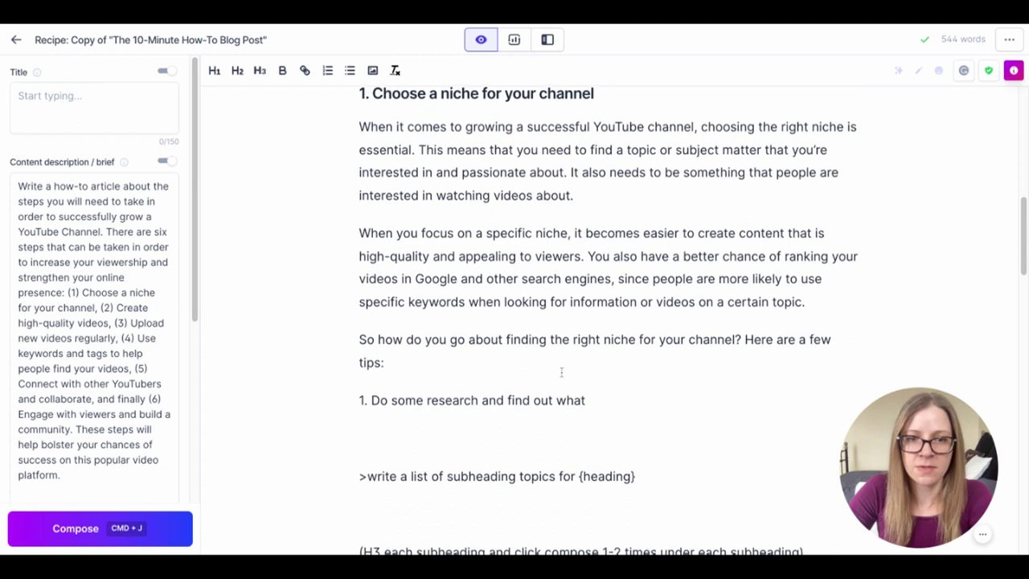
- Put the niche step name into the subheading prompt and generate the tips list
scroll(555, 372, "down", 1)
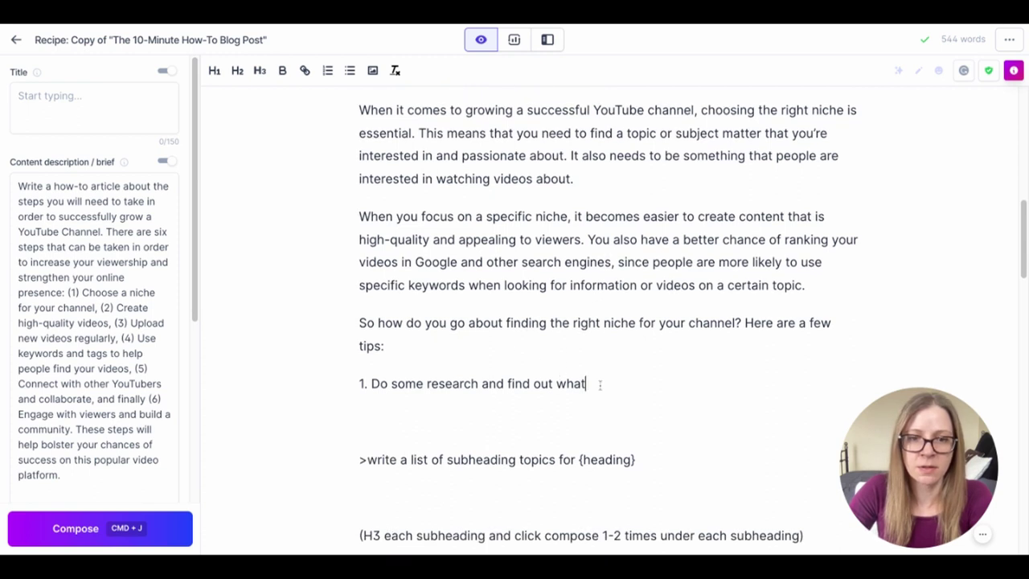
scroll(623, 387, "down", 3)
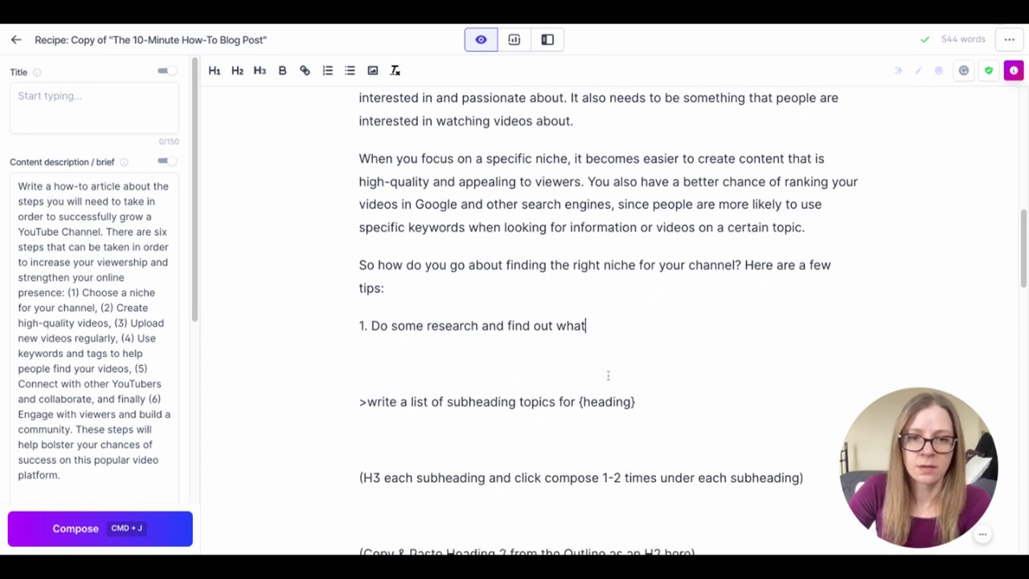
left_click(658, 402)
left_click_drag(654, 401, 579, 401)
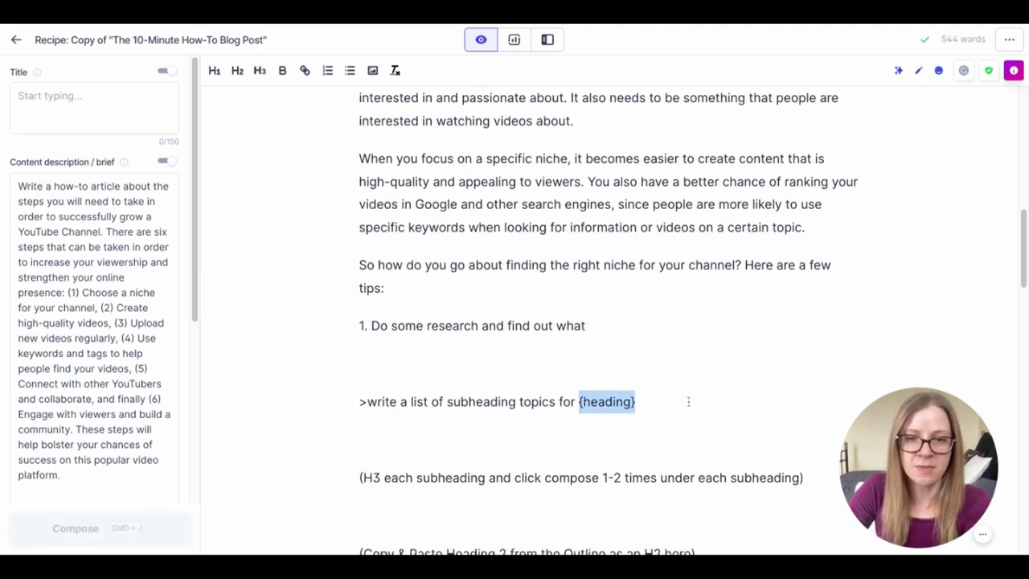
key("super+v")
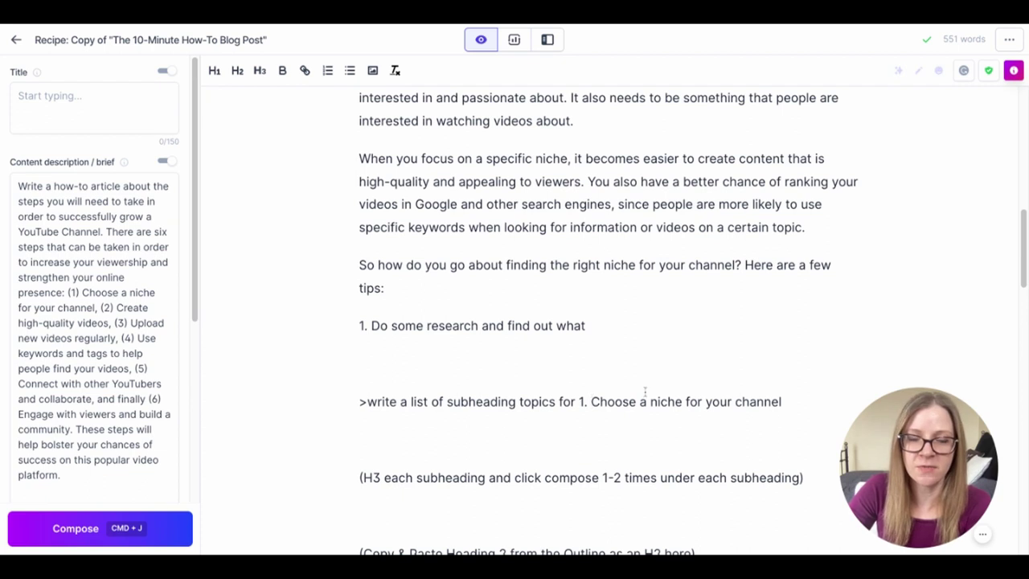
key("BackSpace")
key("BackSpace")
key("BackSpace")
key("BackSpace")
key("BackSpace")
key("BackSpace")
key("BackSpace")
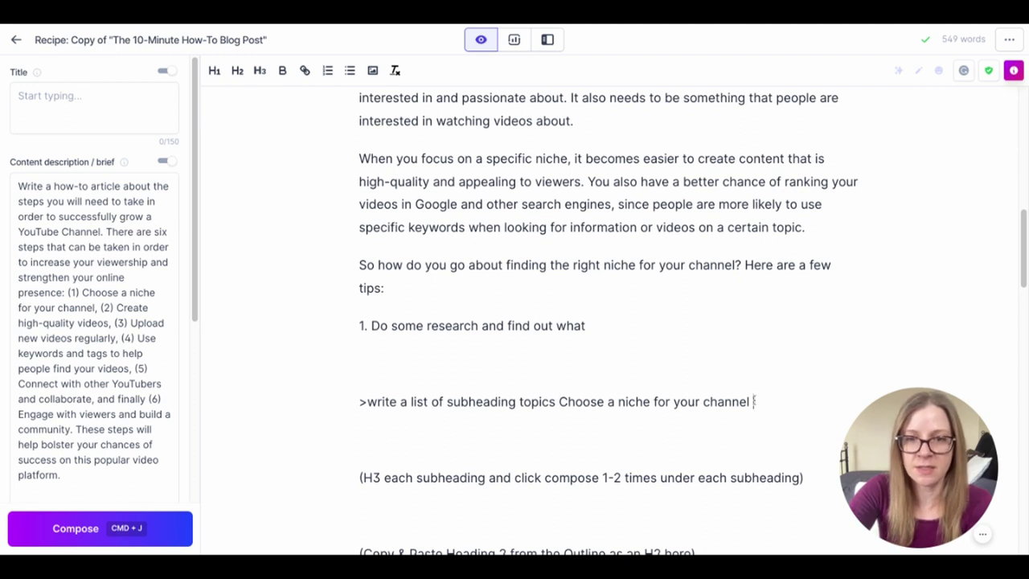
key("super+j")
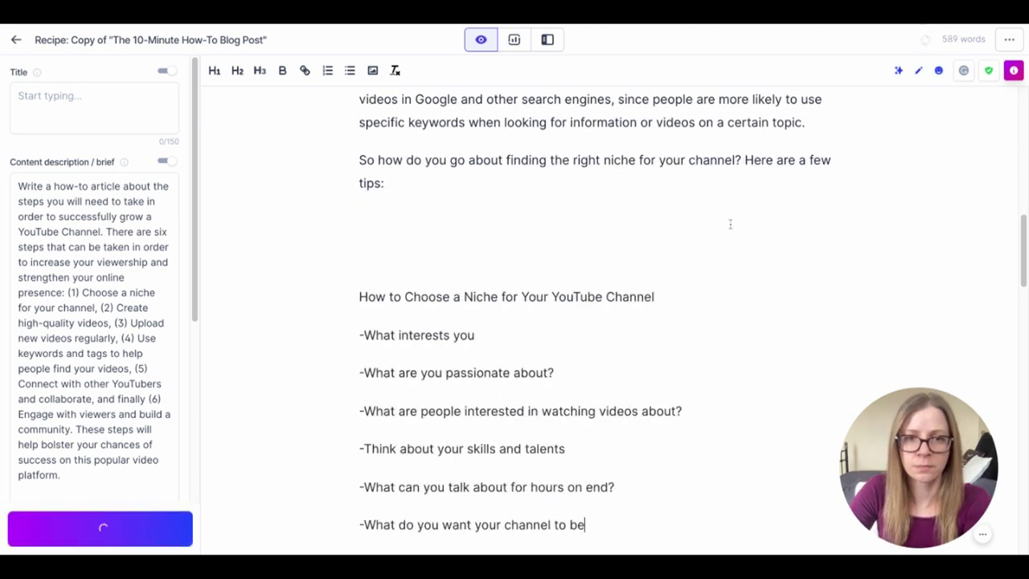
- Delete the generated 'How to Choose a Niche' heading, the leading dash, and the H3 instruction note
triple_click(685, 291)
key("BackSpace")
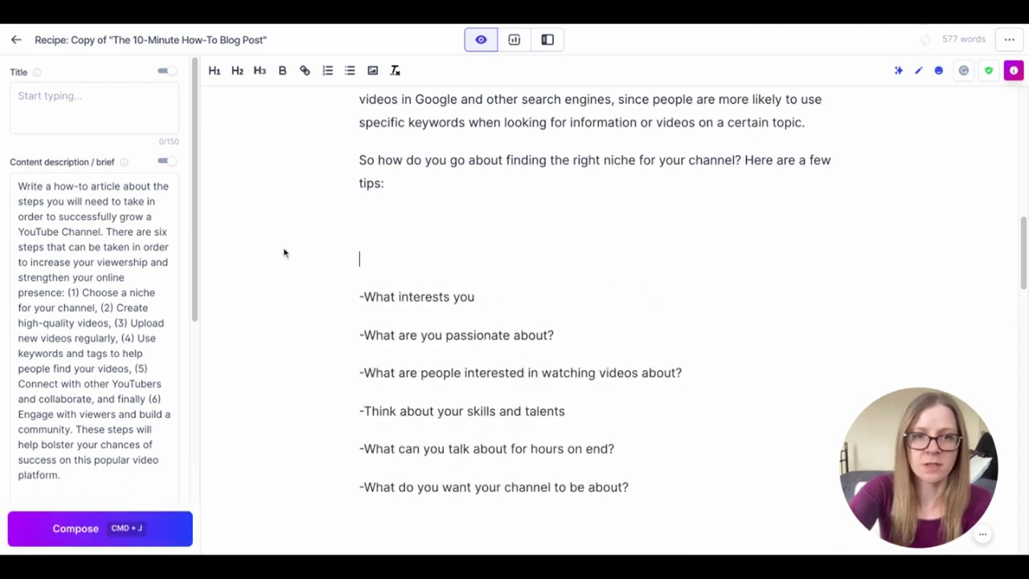
key("BackSpace")
key("BackSpace")
left_click_drag(366, 221, 346, 202)
key("BackSpace")
scroll(500, 235, "down", 3)
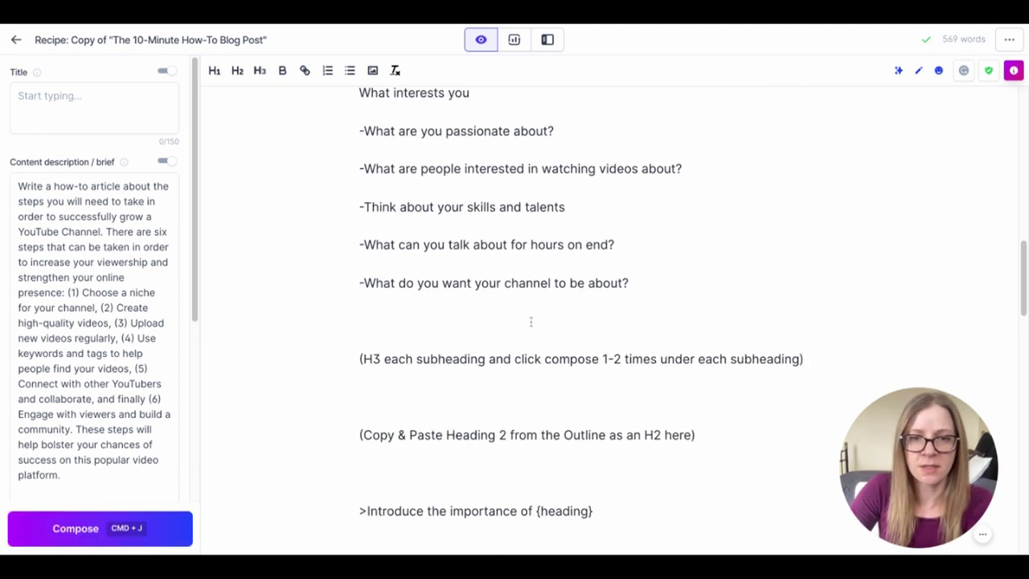
scroll(531, 321, "up", 1)
left_click_drag(802, 389, 359, 389)
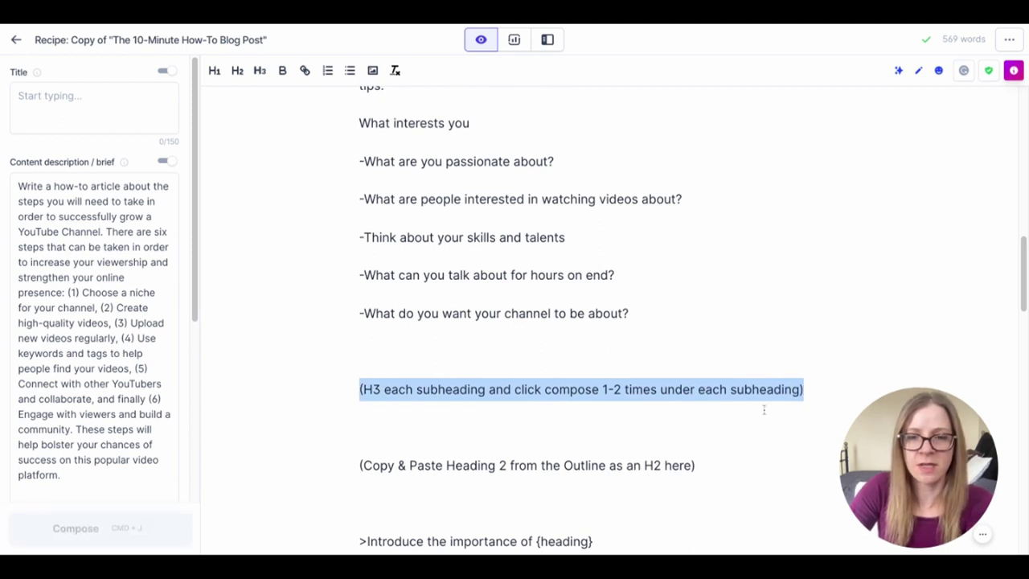
key("BackSpace")
key("BackSpace")
- Make 'What interests you' an H3 subheading with a blank line beneath it
scroll(671, 325, "up", 1)
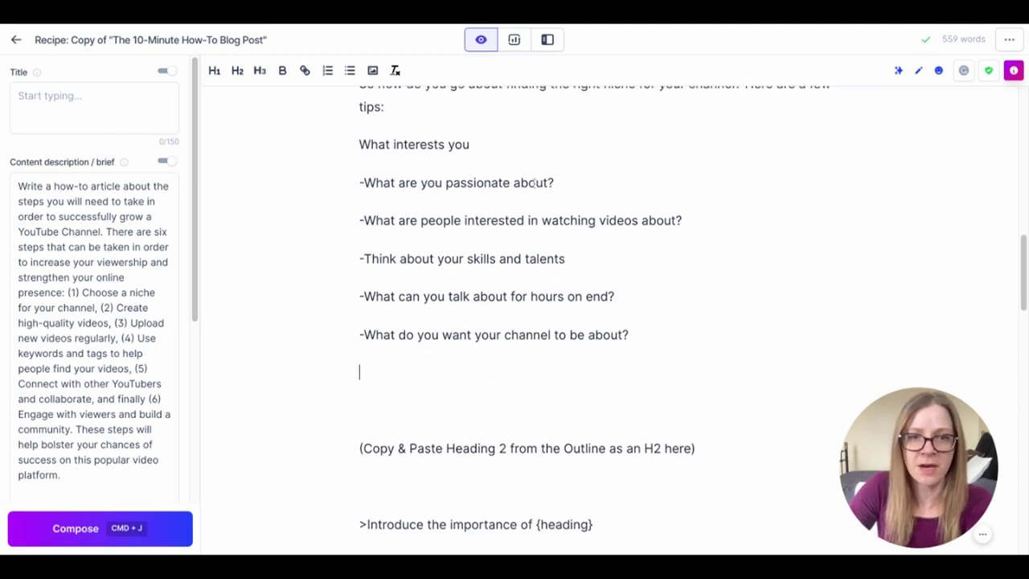
left_click_drag(475, 146, 359, 147)
left_click(259, 70)
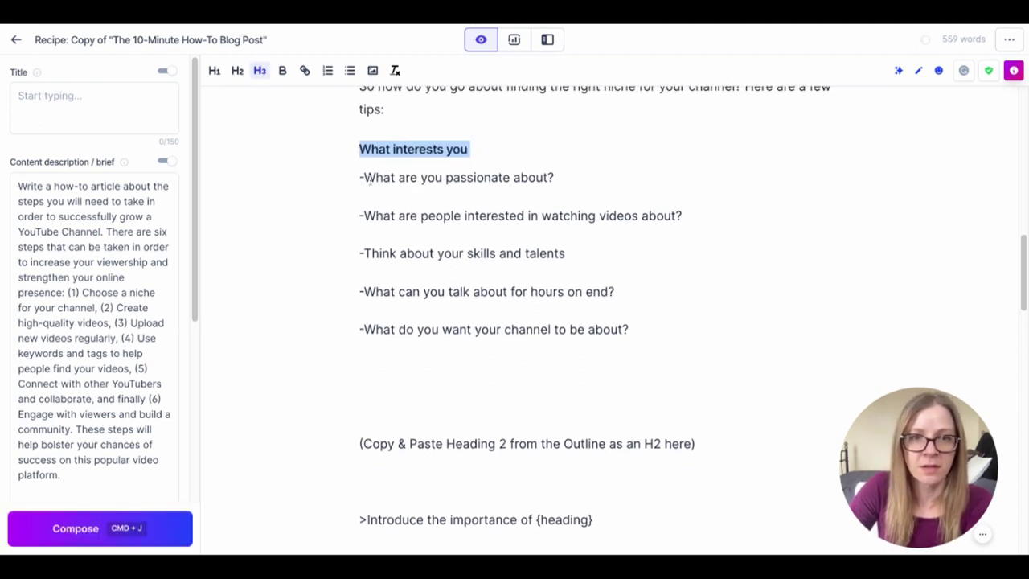
left_click(379, 169)
key("BackSpace")
key("Return")
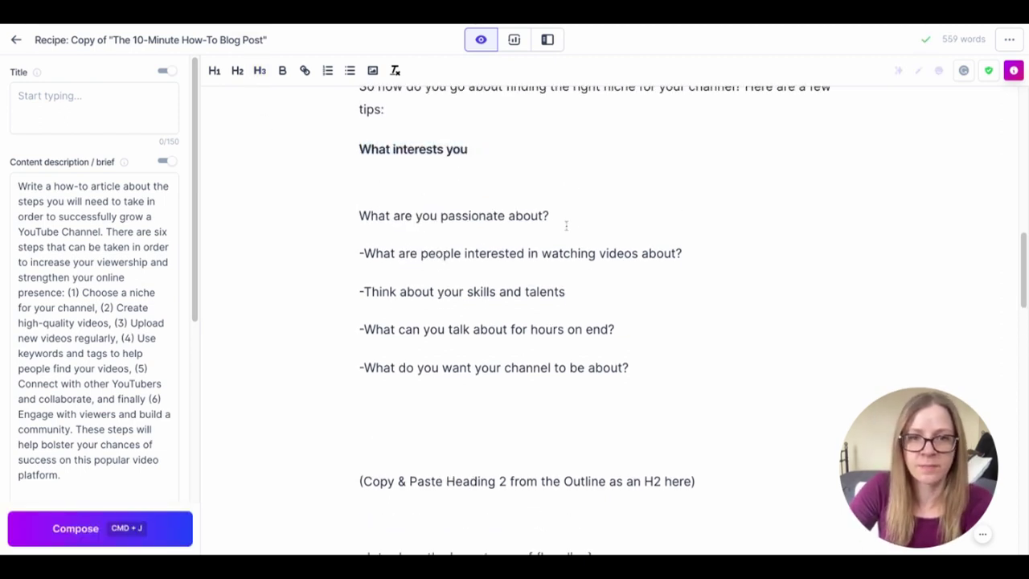
- Make 'What are you passionate about?' an H3, add the missing question mark, and separate the third question
left_click_drag(566, 217, 359, 217)
left_click(260, 71)
left_click(475, 149)
type("?")
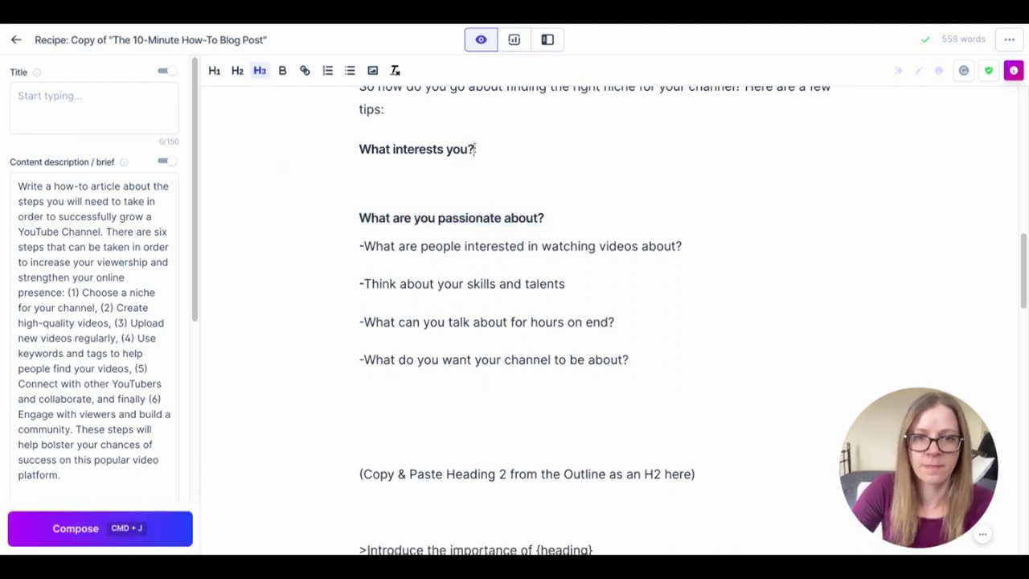
left_click(364, 245)
key("Return")
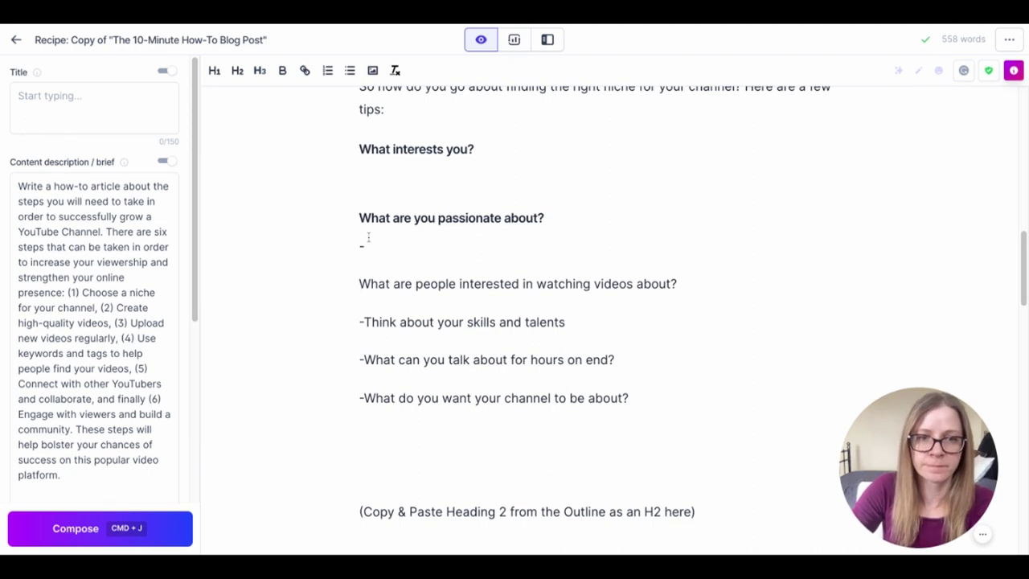
key("BackSpace")
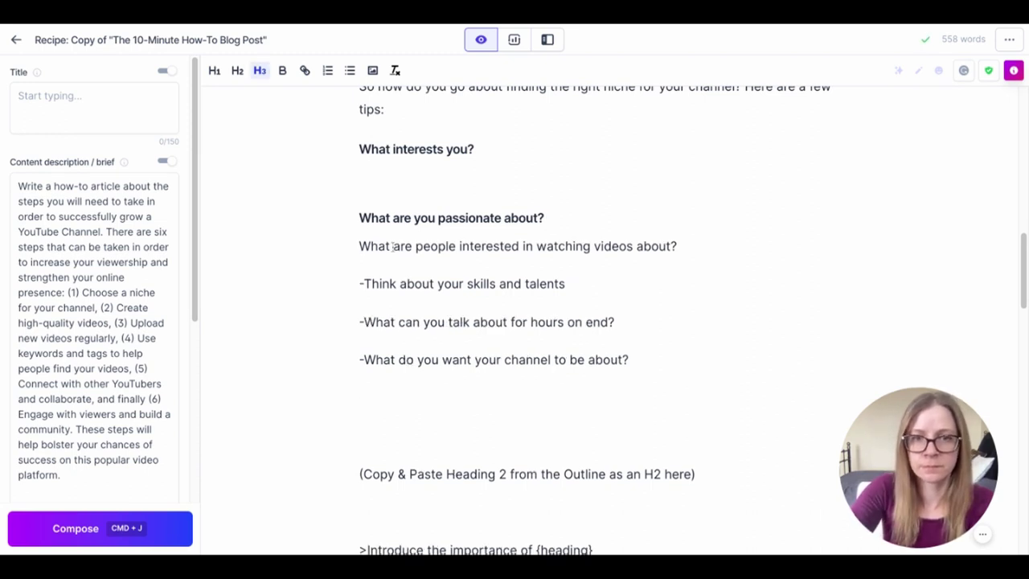
key("Return")
- Make 'What are people interested in watching videos about?' an H3 and delete the last three questions
left_click_drag(677, 283, 359, 284)
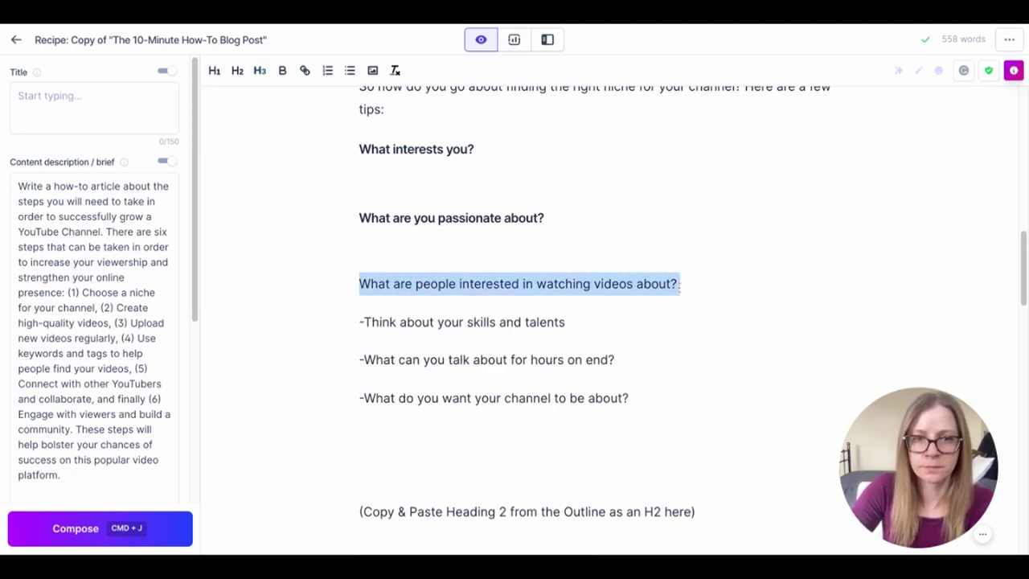
left_click(260, 71)
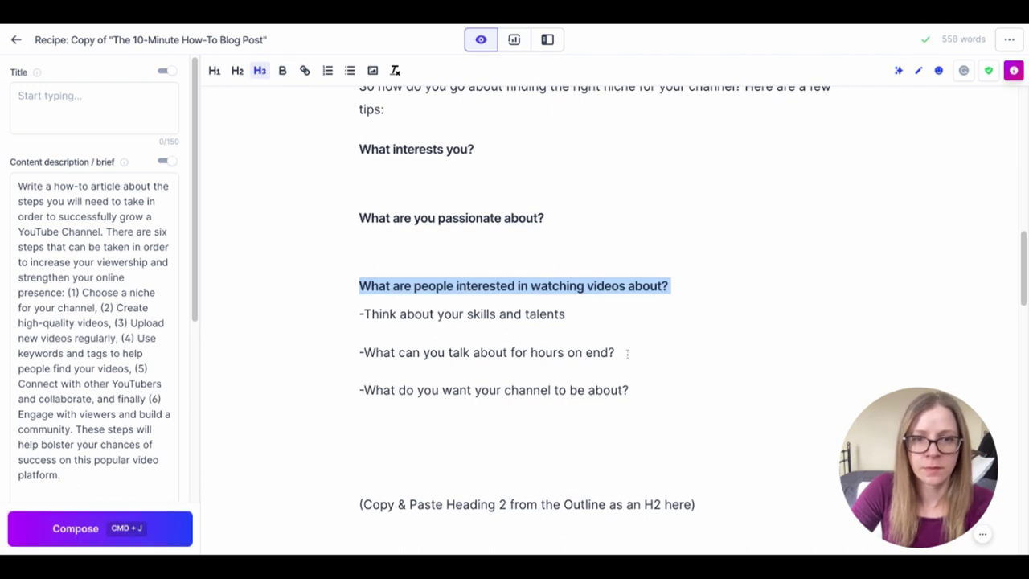
left_click_drag(631, 390, 338, 307)
key("BackSpace")
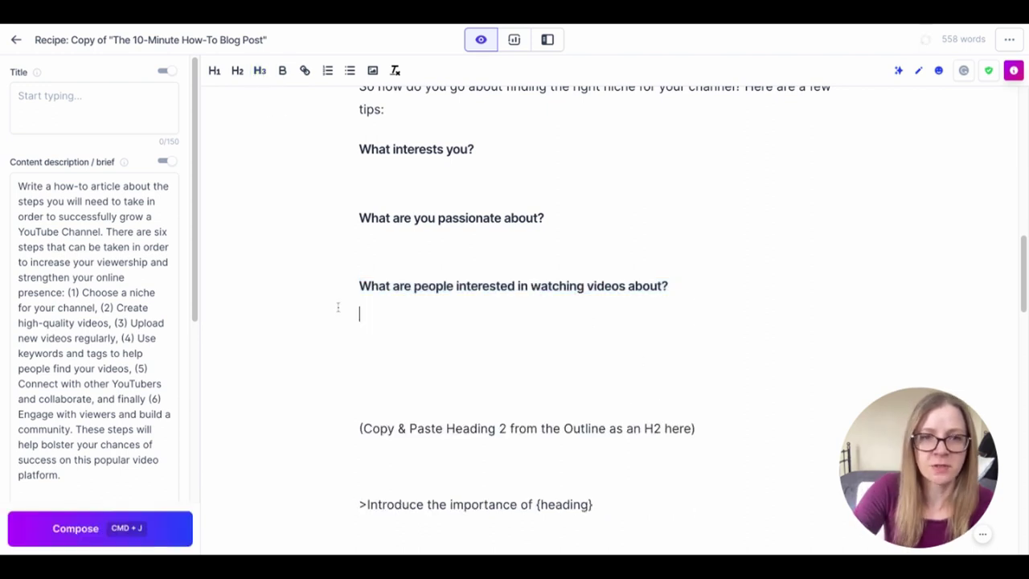
- Generate paragraph text with Compose under the 'What interests you?' subheading
left_click(370, 177)
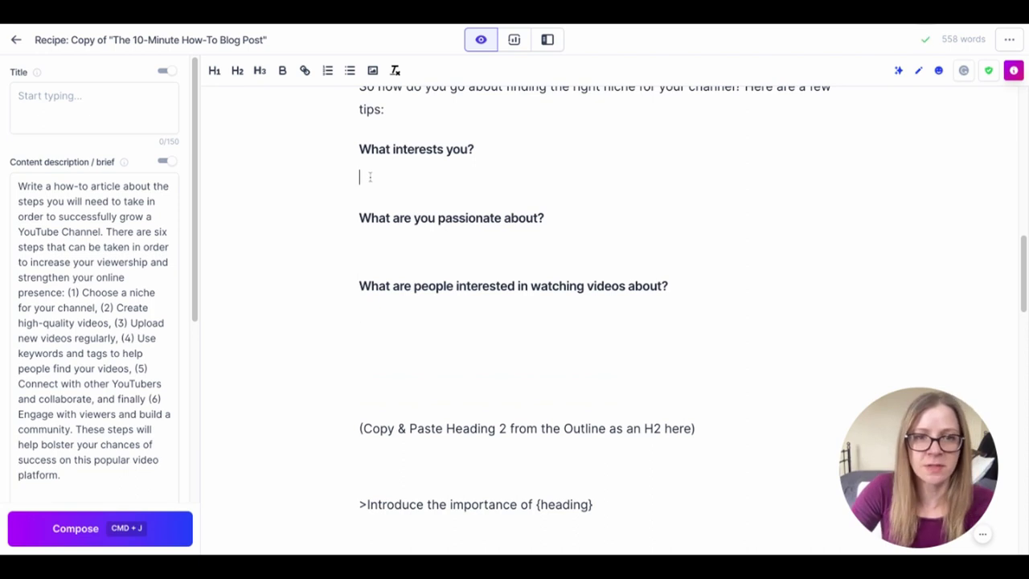
left_click(92, 529)
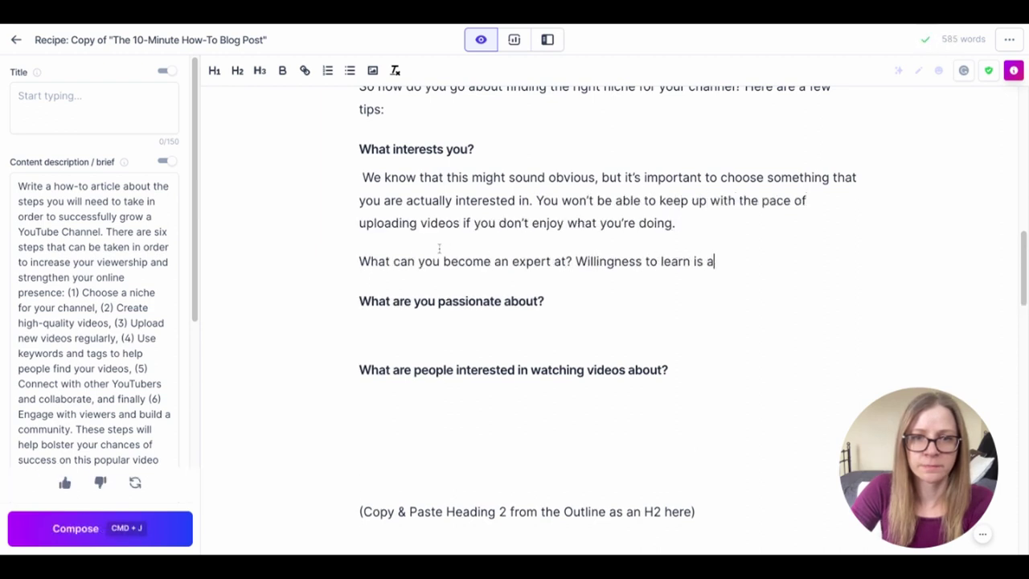
left_click(89, 529)
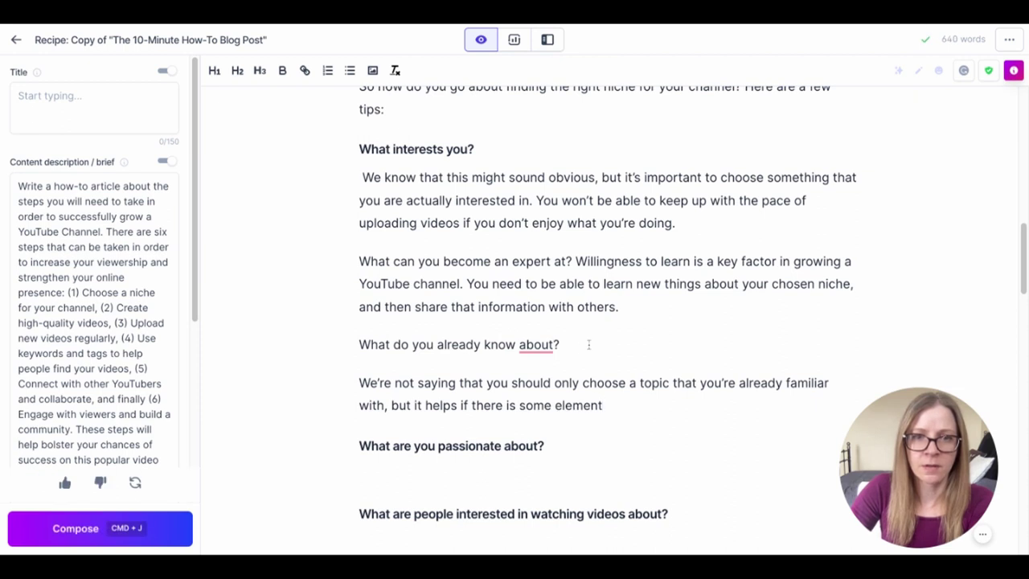
- Make 'What do you already know about?' an H3, continue its paragraph, and delete the video-quality text
left_click_drag(584, 345, 287, 344)
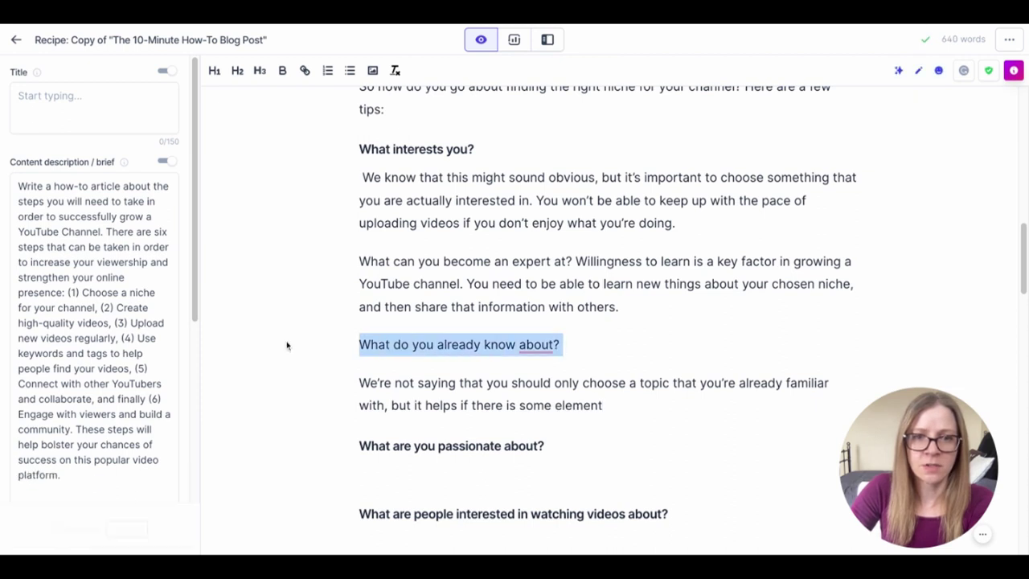
left_click(260, 71)
left_click(580, 325)
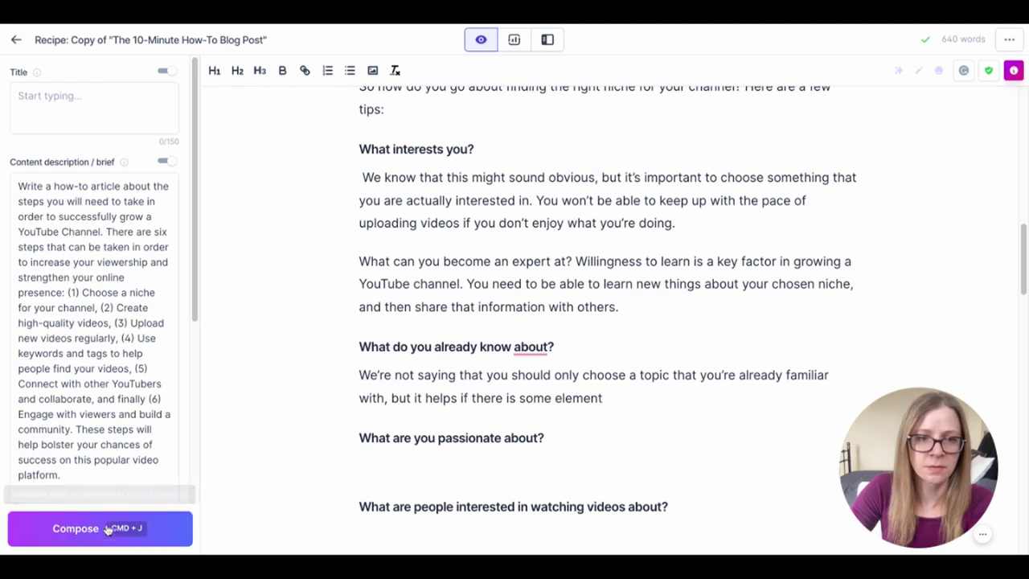
left_click(81, 528)
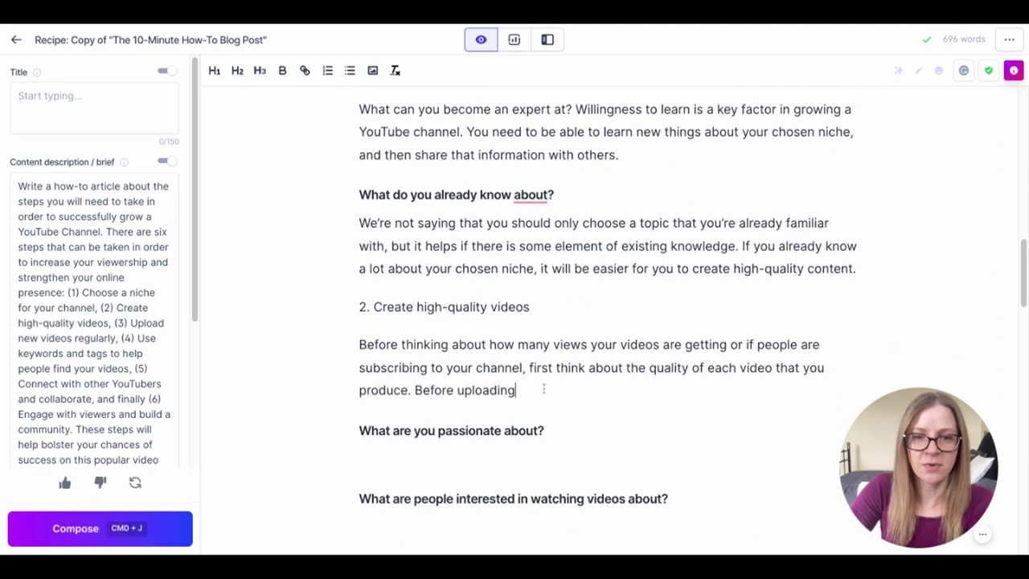
left_click_drag(544, 388, 314, 306)
key("BackSpace")
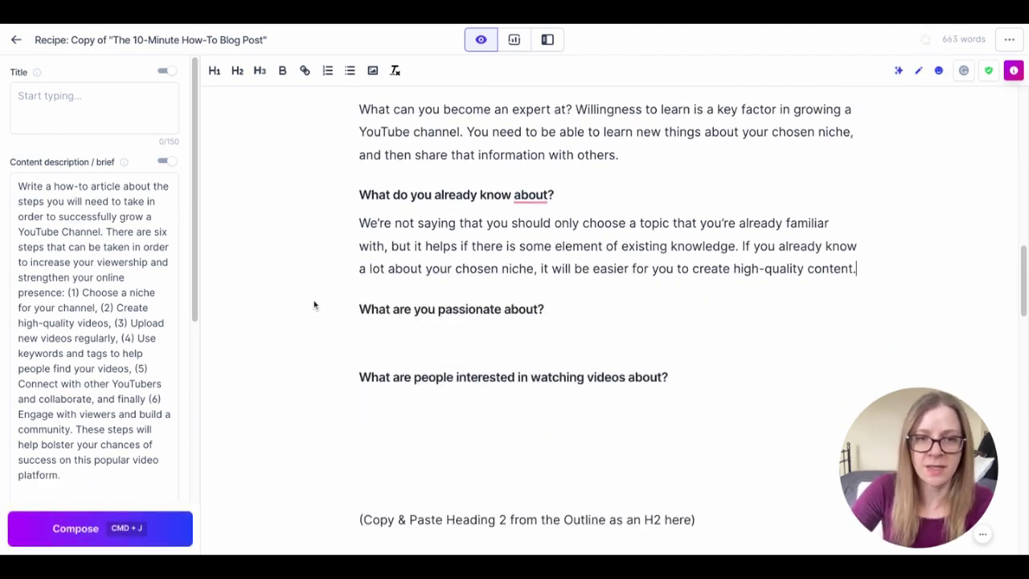
- Delete the 'What are you passionate about?' subheading and its leftover empty line
scroll(558, 319, "up", 3)
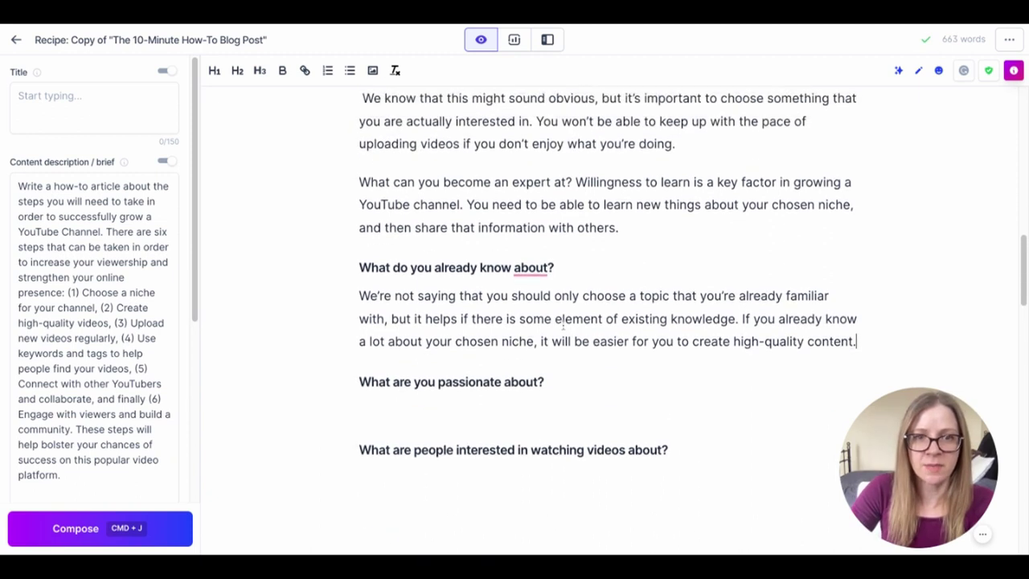
scroll(563, 326, "down", 1)
left_click_drag(576, 381, 345, 381)
key("BackSpace")
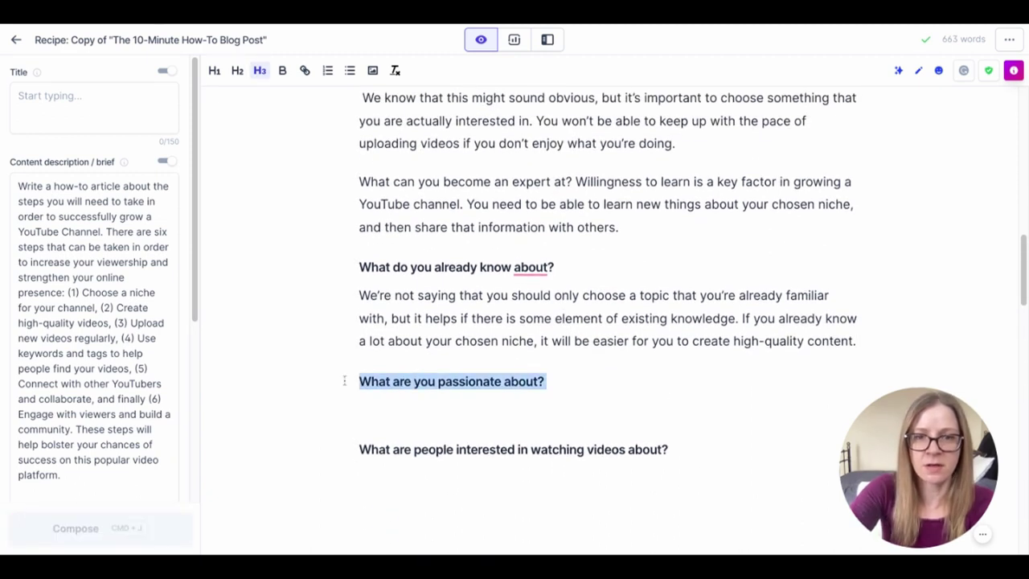
key("BackSpace")
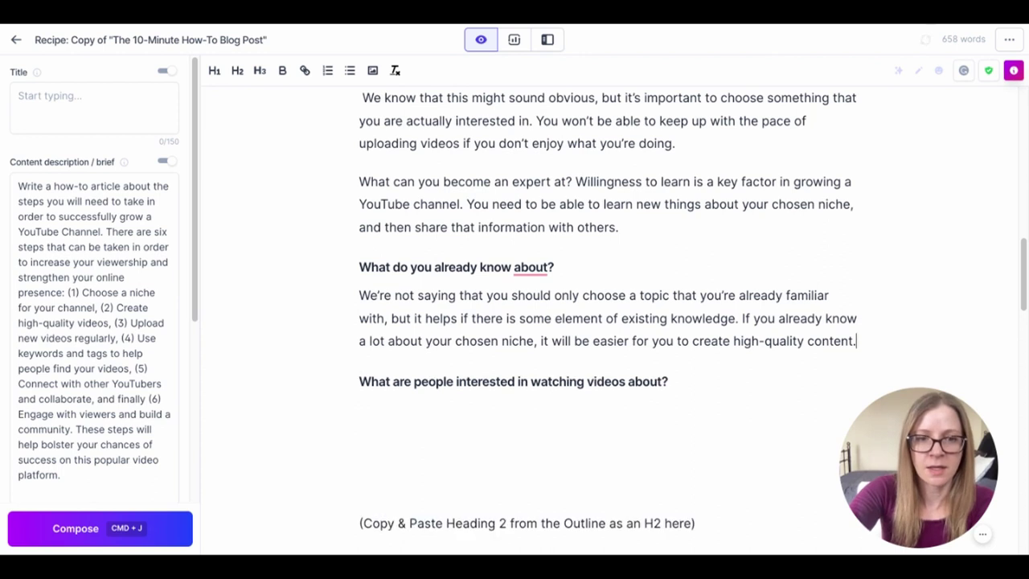
- Generate a paragraph under the watching-videos subheading and remove the blank line above it
left_click(397, 416)
left_click(126, 521)
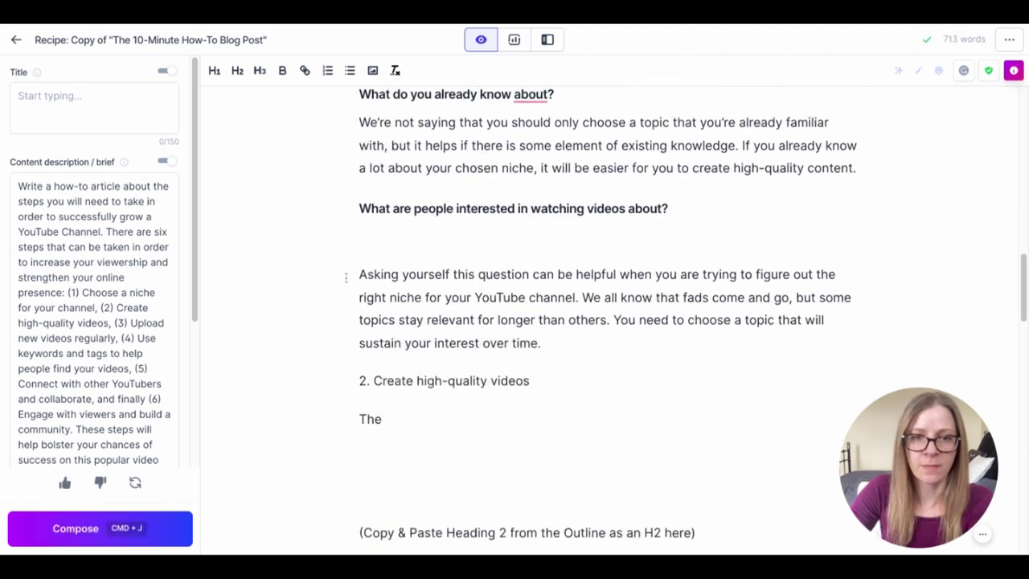
left_click(346, 278)
key("BackSpace")
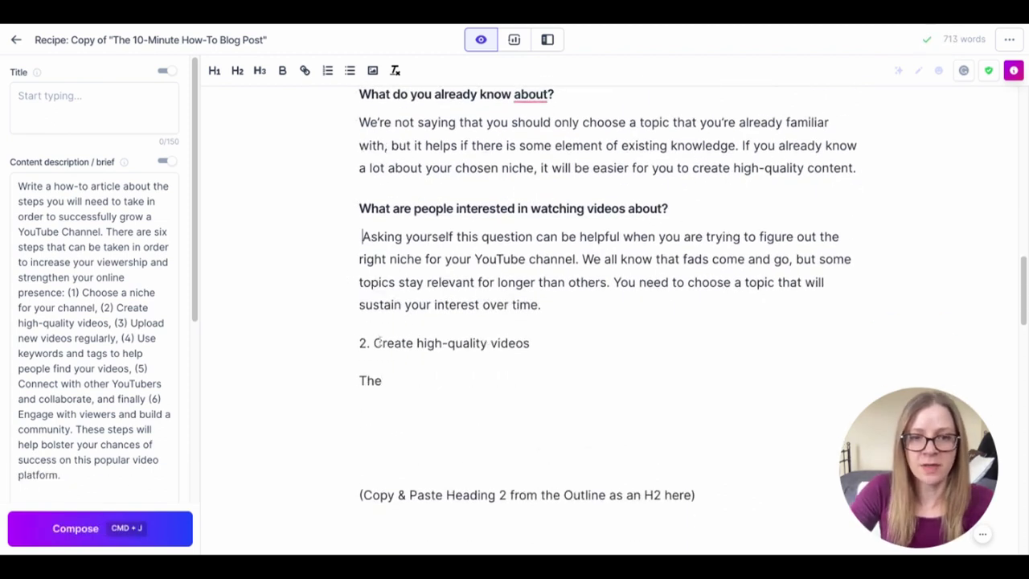
- Make '2. Create high-quality videos' an H2 section heading
scroll(1021, 312, "up", 3)
scroll(1022, 311, "up", 15)
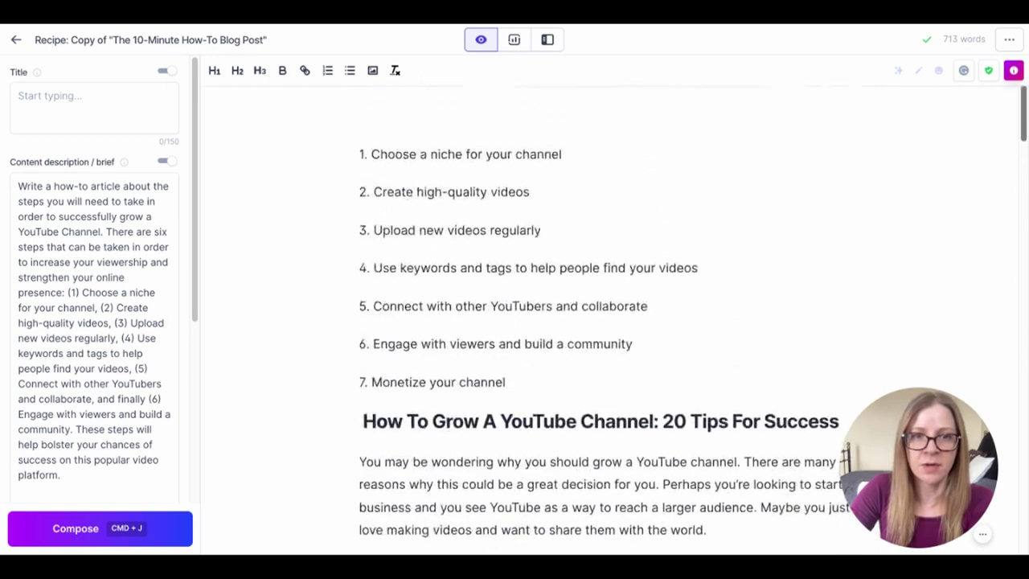
scroll(691, 314, "down", 15)
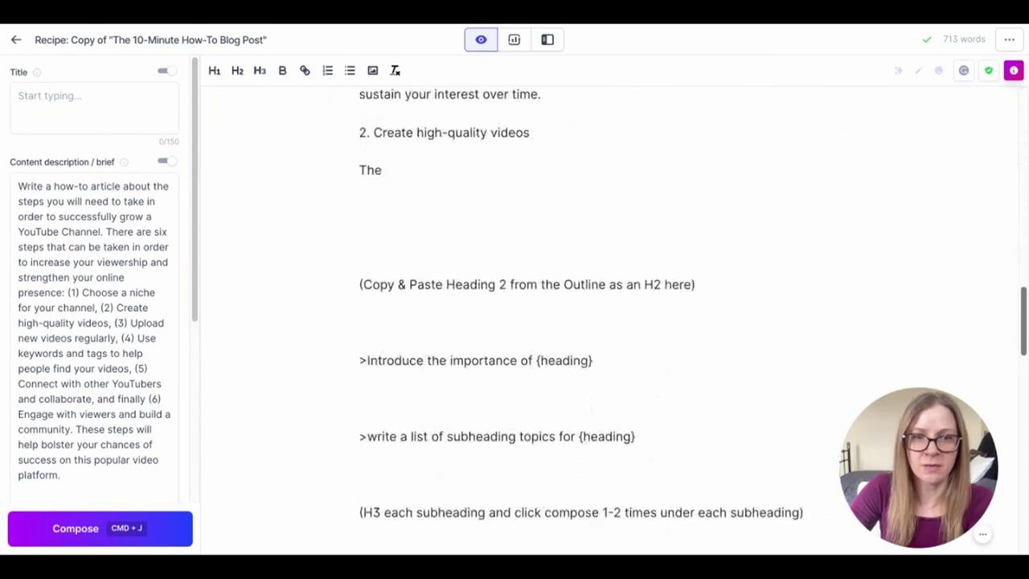
left_click_drag(540, 209, 333, 200)
key("super+c")
left_click(237, 73)
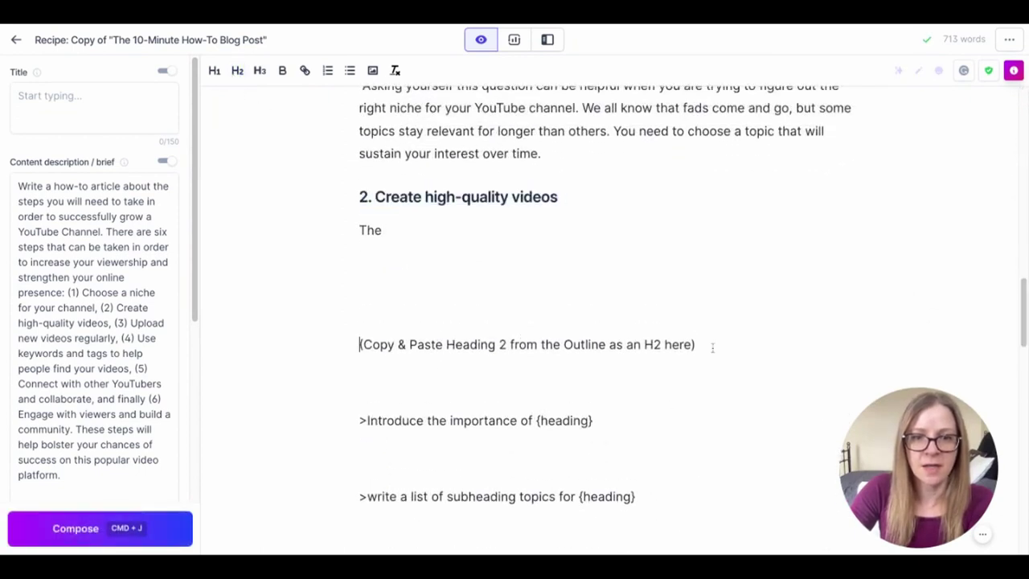
- Remove the copy-and-paste placeholder line beneath the new heading
left_click_drag(731, 349, 294, 329)
key("BackSpace")
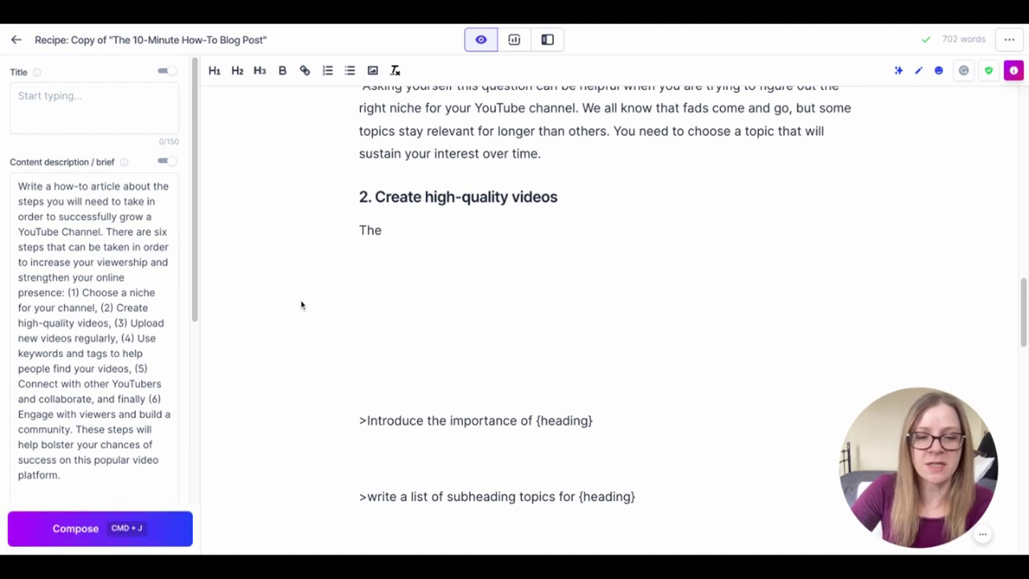
key("super+z")
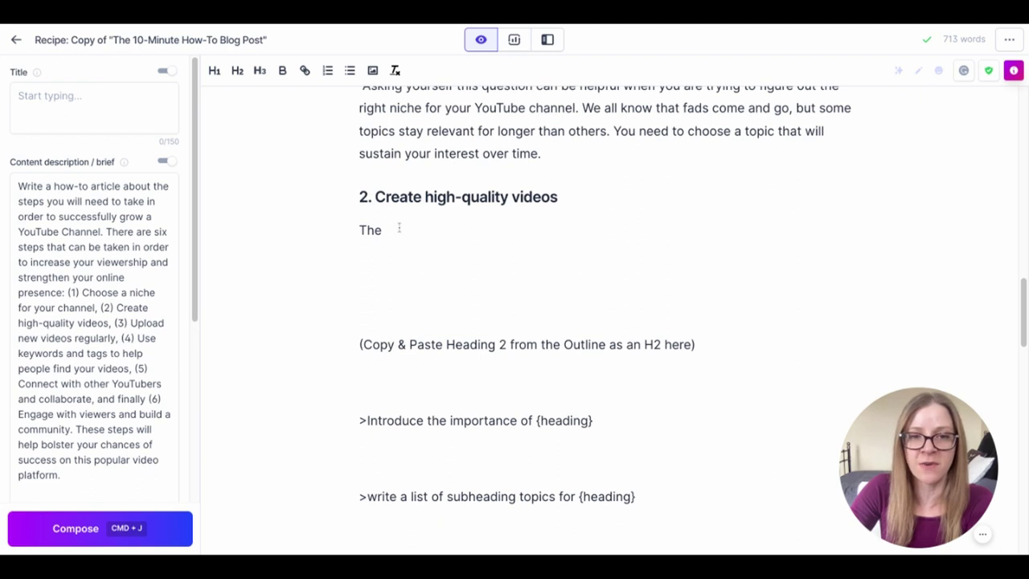
triple_click(729, 346)
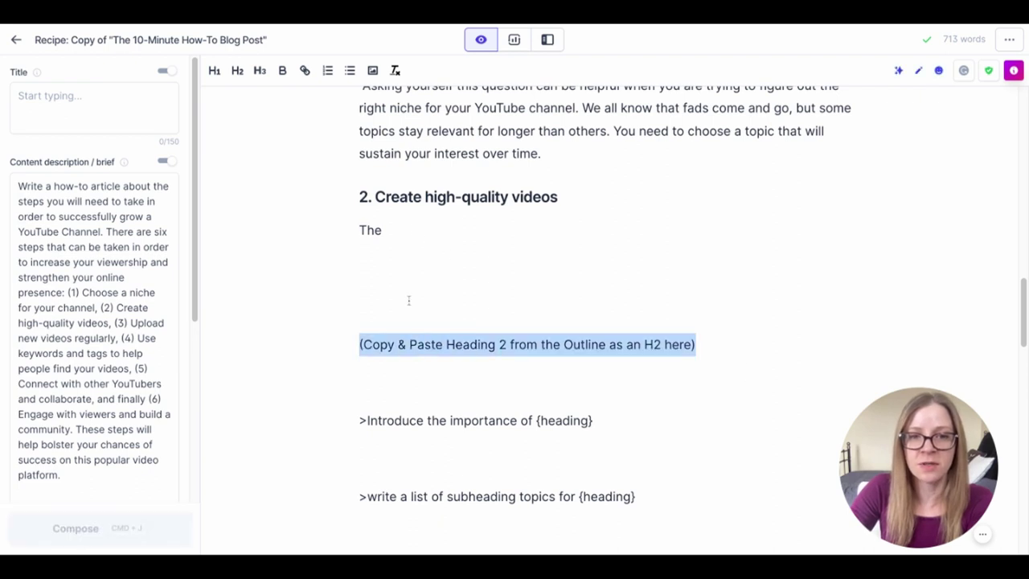
key("BackSpace")
key("BackSpace")
key("BackSpace")
key("BackSpace")
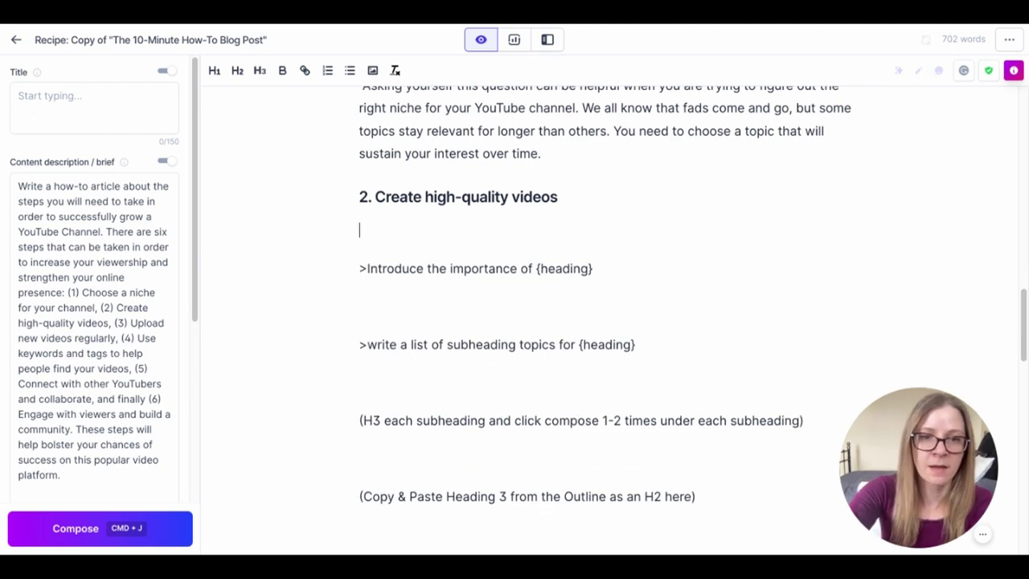
- Fill the Introduce prompt with 'creating high-quality videos' and run it to generate the opening paragraphs
key("Delete")
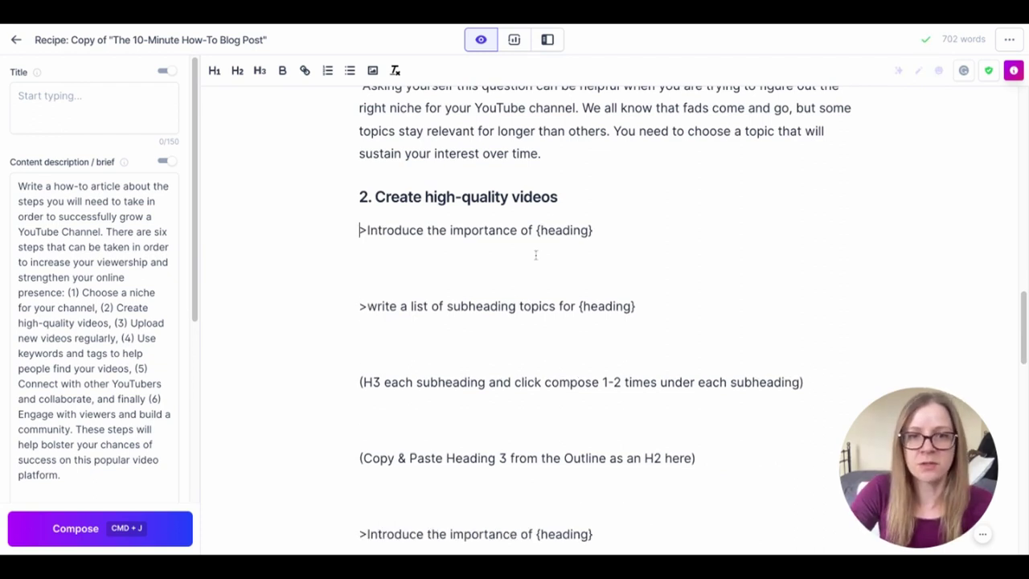
key("shift+Left")
key("shift+Left")
key("shift+Left")
key("shift+Left")
key("shift+Left")
key("shift+Left")
key("shift+Left")
key("shift+Left")
key("shift+Left")
key("shift+Left")
key("shift+Left")
key("shift+Left")
key("shift+Left")
key("shift+Left")
key("shift+Left")
key("shift+Left")
key("shift+Left")
key("shift+Left")
key("shift+Left")
key("shift+Left")
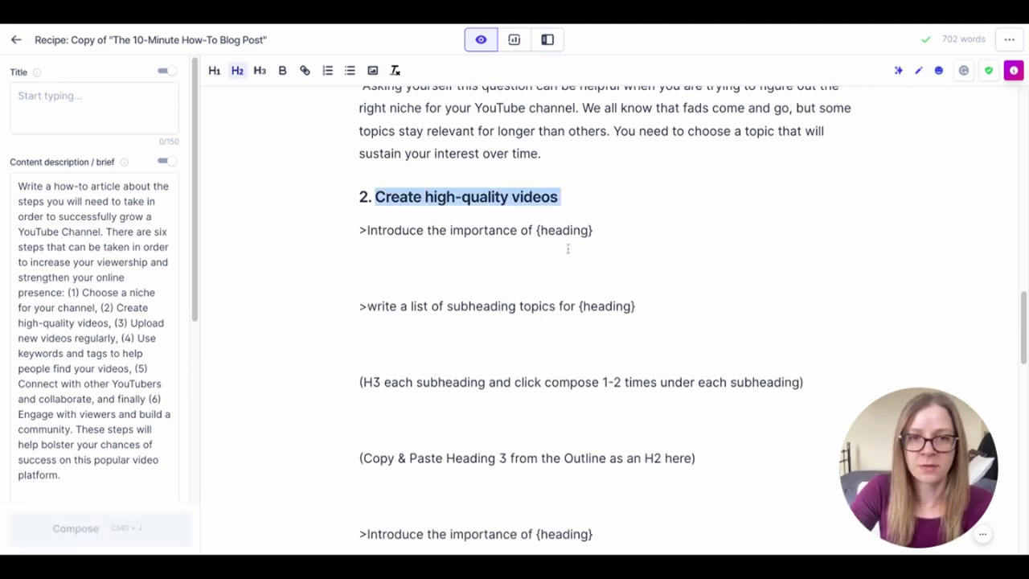
left_click_drag(603, 231, 544, 231)
key("super+v")
key("super+z")
type("h")
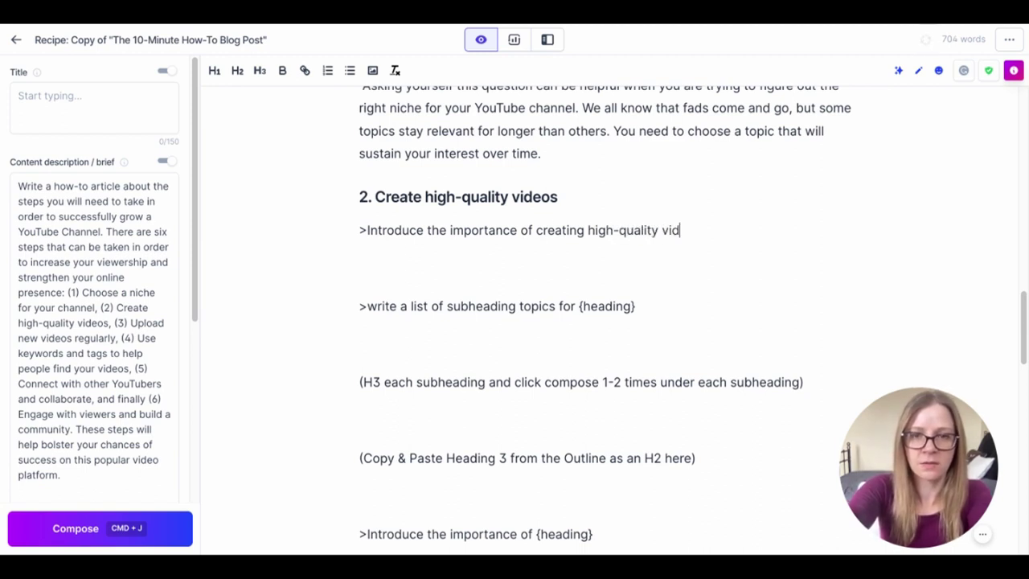
key("super+j")
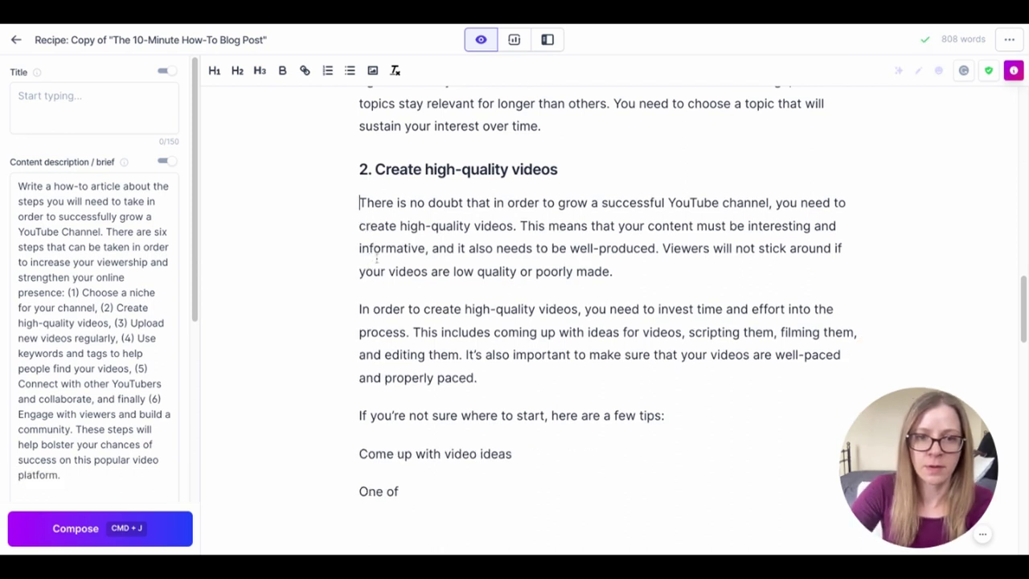
- Make 'Come up with video ideas' an H3 and generate text continuing that tip
scroll(451, 265, "down", 2)
left_click_drag(524, 324, 322, 328)
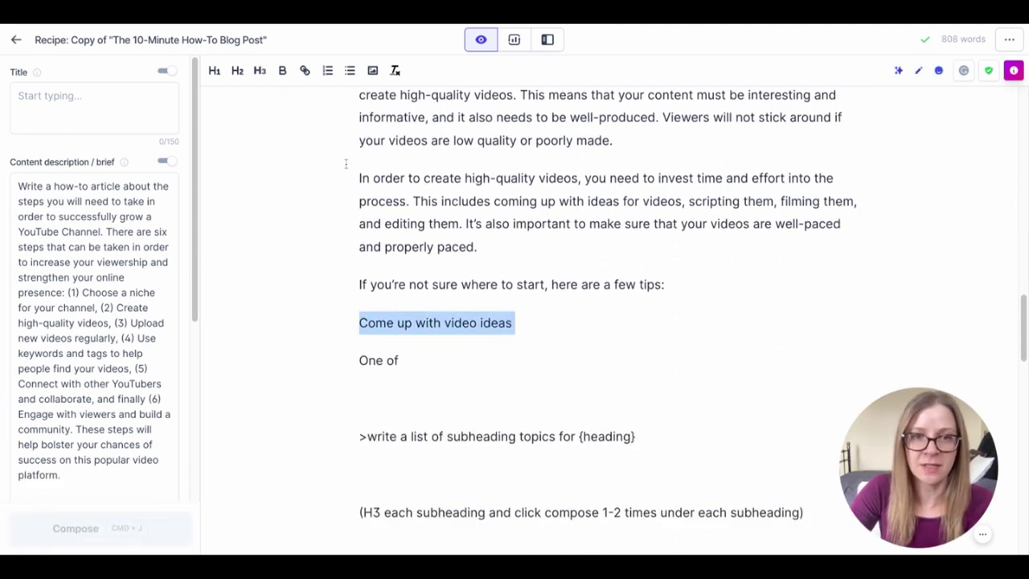
scroll(451, 281, "up", 1)
scroll(453, 366, "down", 2)
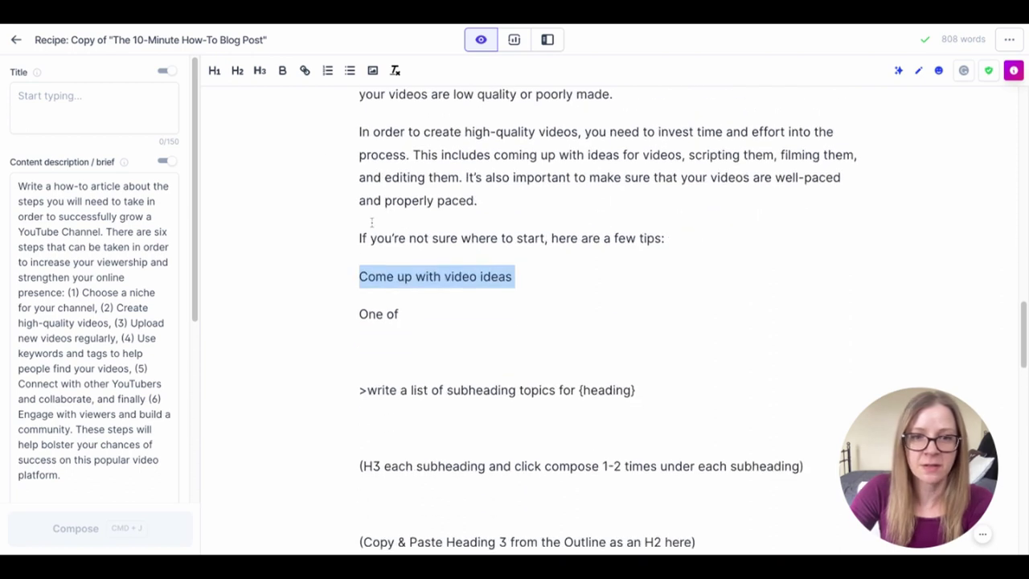
left_click(260, 70)
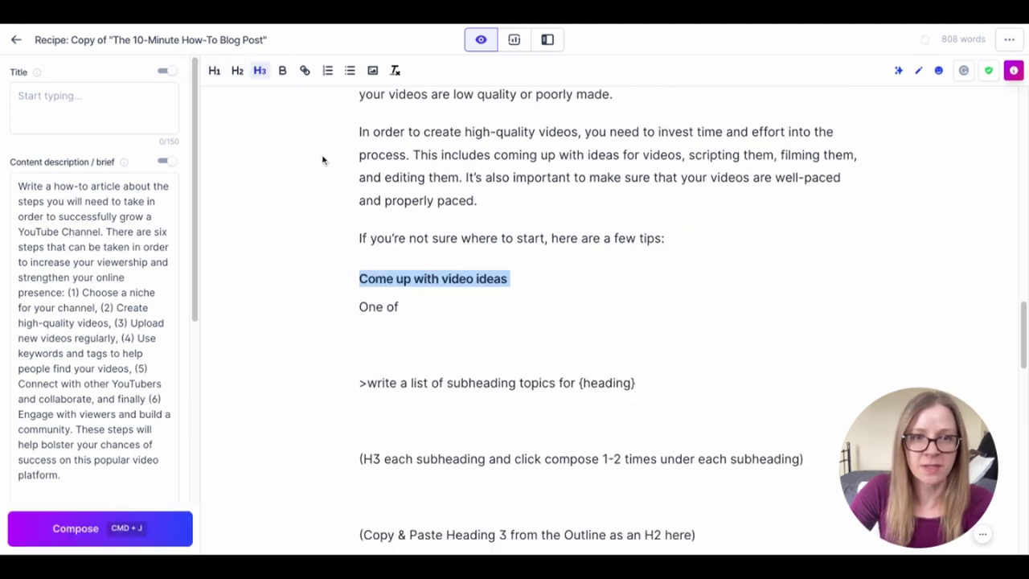
left_click(428, 306)
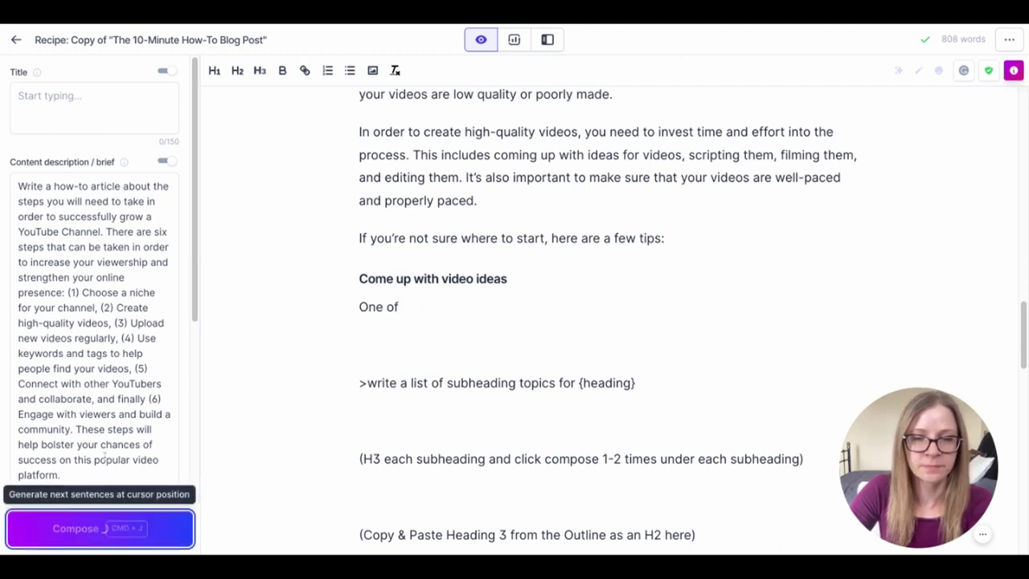
left_click(108, 527)
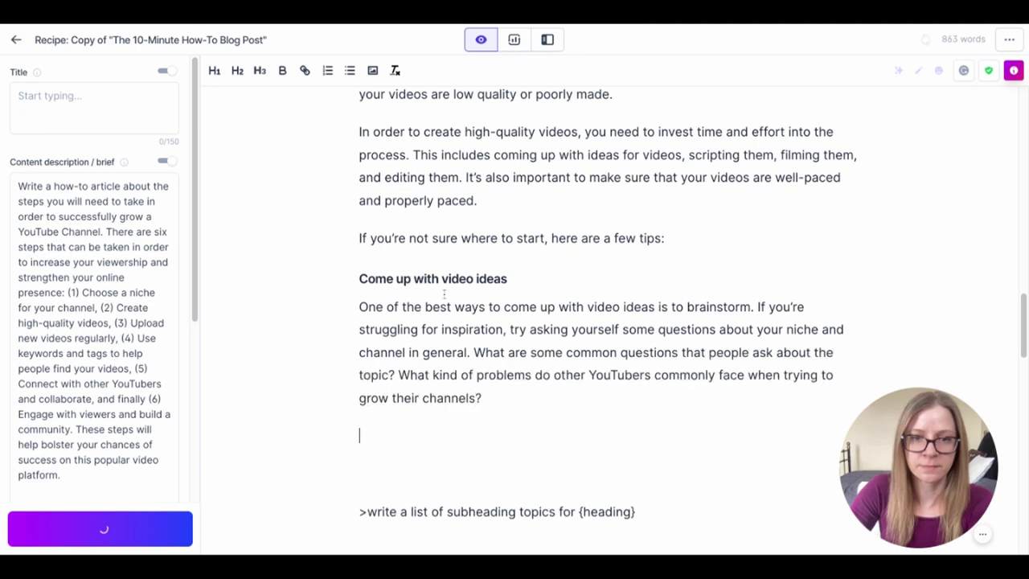
- Make 'Create outlines and scripts' an H3 subheading and generate a paragraph under it
left_click_drag(455, 435, 359, 435)
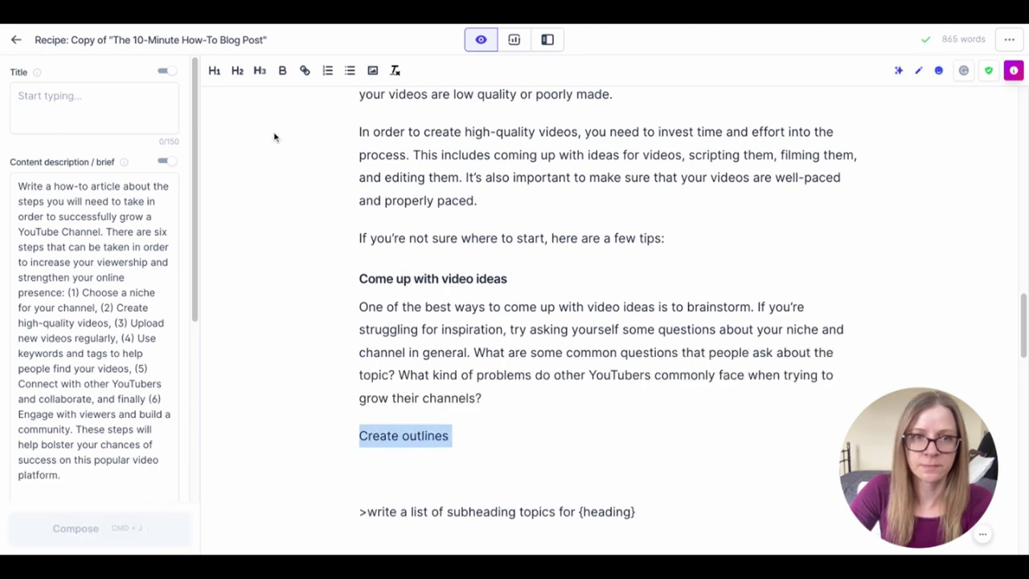
left_click(260, 71)
scroll(481, 274, "up", 3)
scroll(481, 275, "up", 2)
scroll(481, 274, "down", 8)
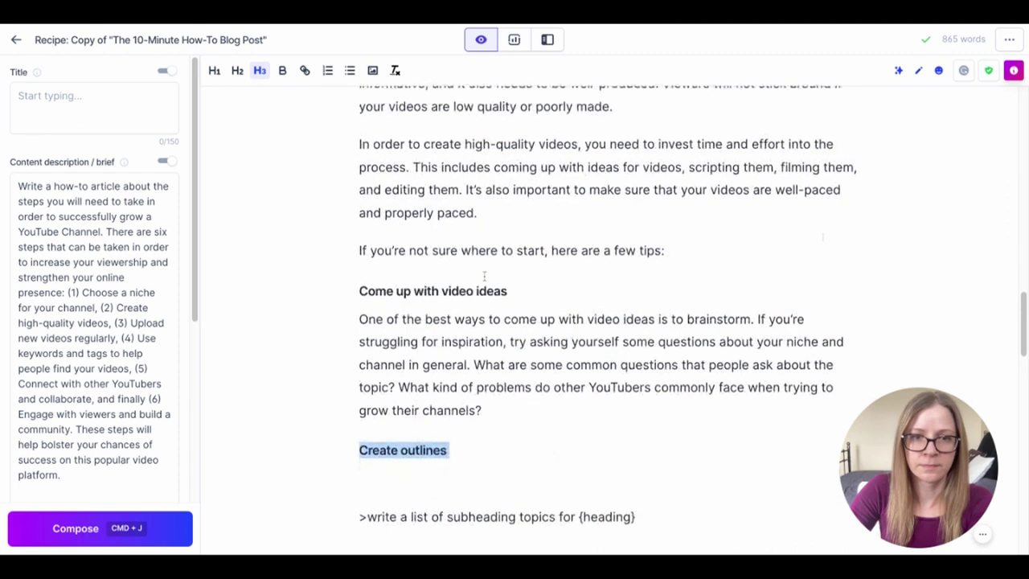
scroll(579, 306, "up", 1)
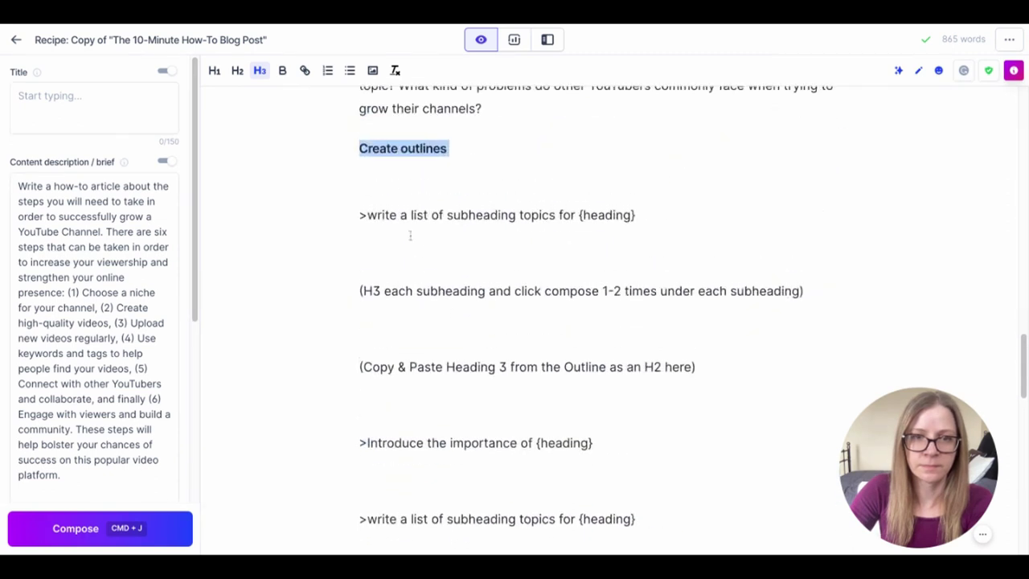
left_click(401, 182)
left_click(82, 527)
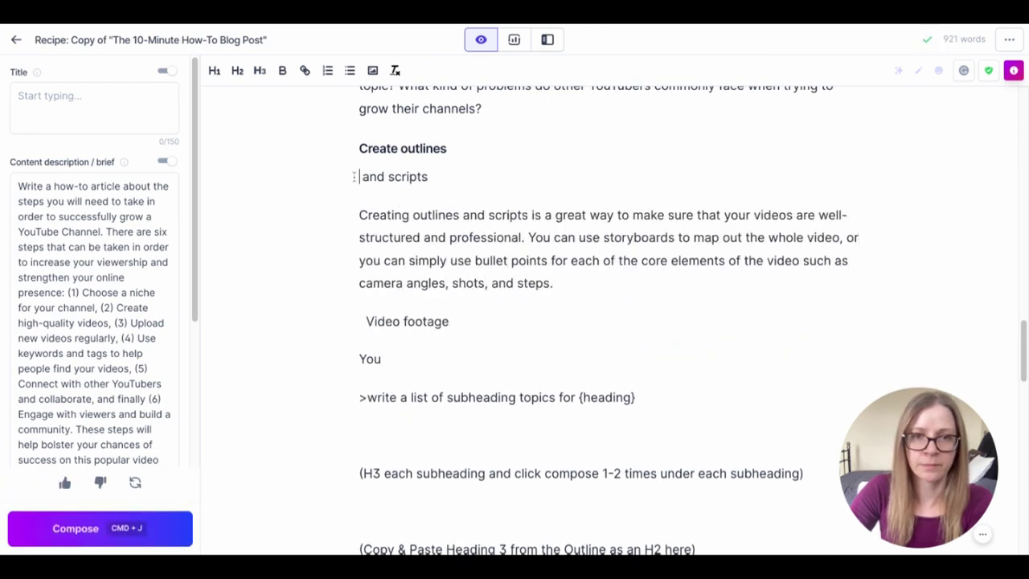
key("BackSpace")
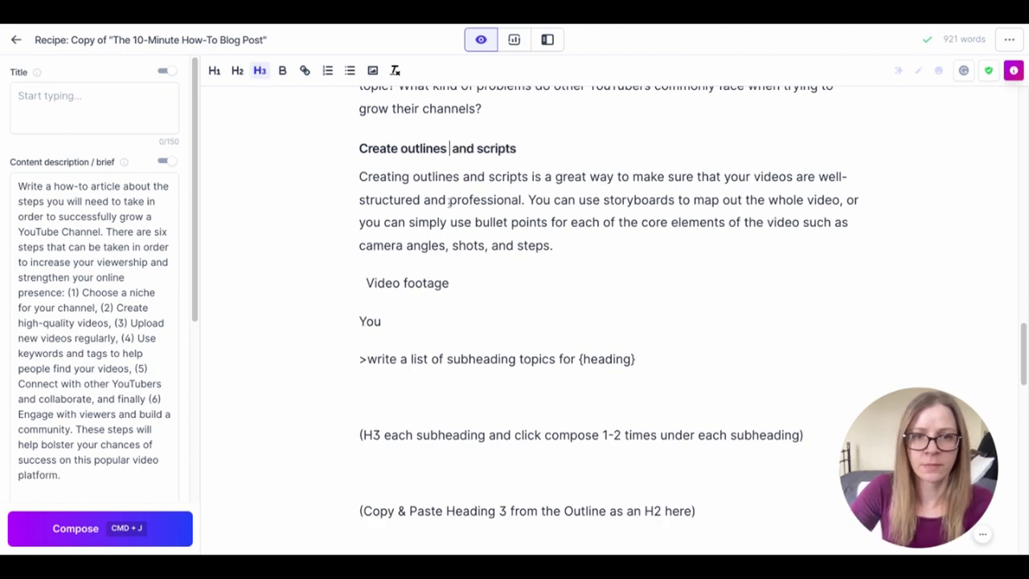
- Replace the 'Video footage' and 'You' lines with a generated 'Invest in high-quality equipment' H3 subsection
left_click(426, 312, "shift")
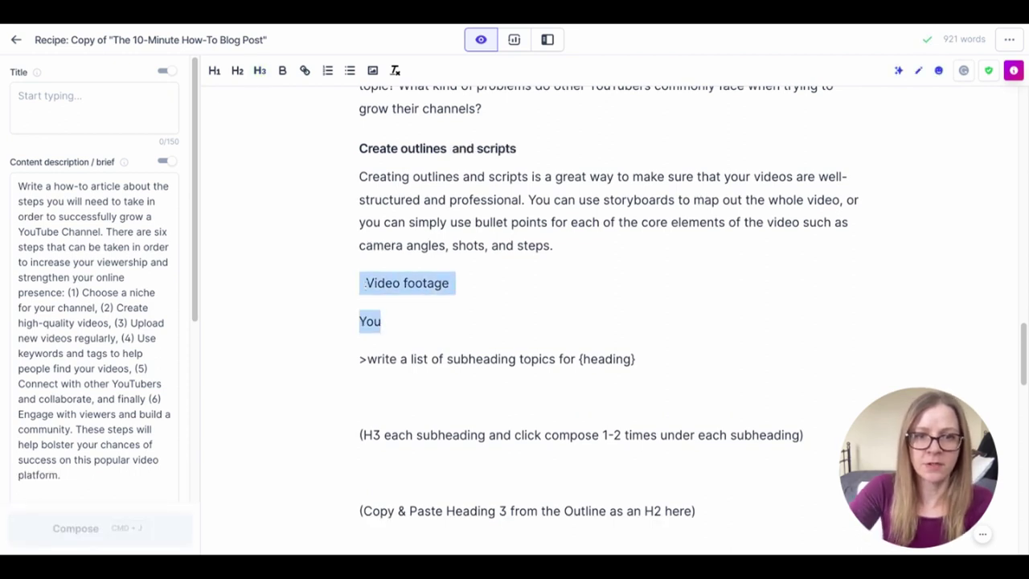
key("BackSpace")
left_click(80, 538)
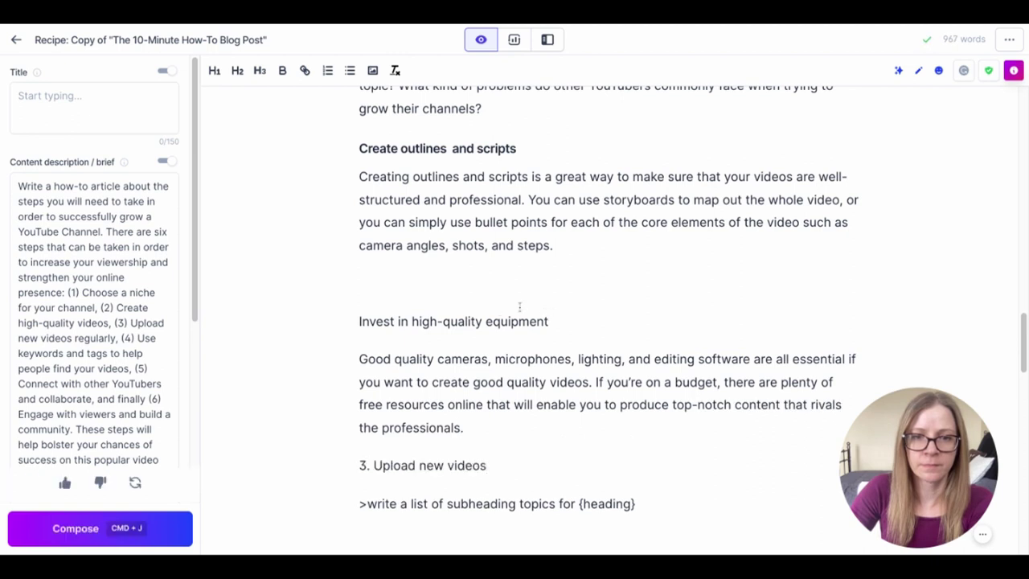
left_click(435, 283)
key("BackSpace")
triple_click(592, 283)
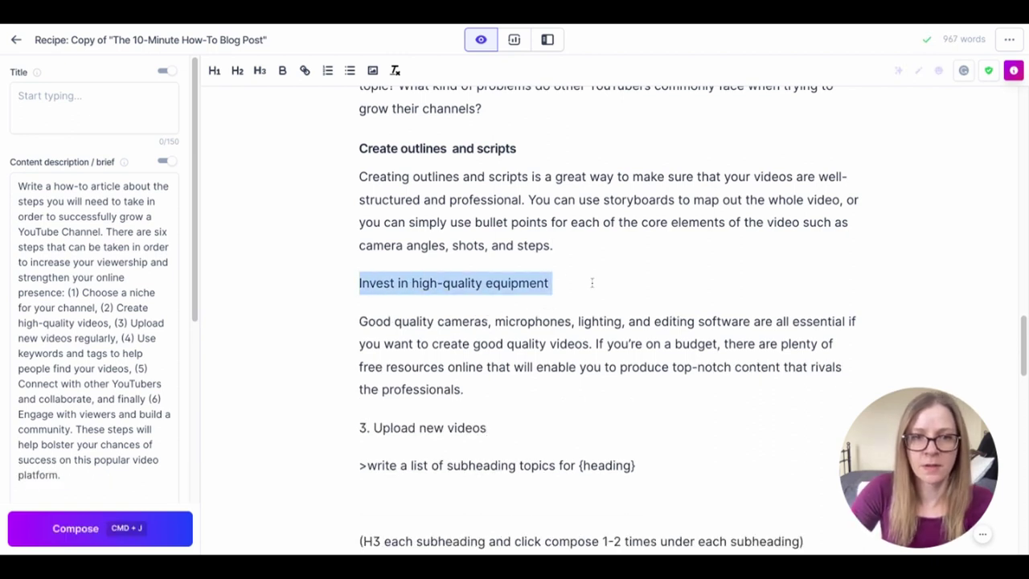
left_click(260, 70)
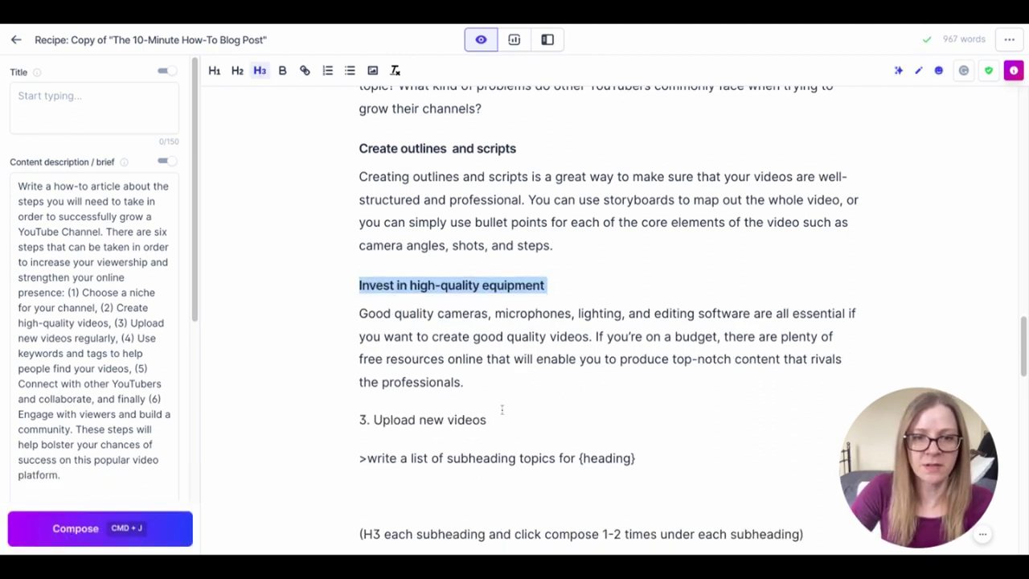
scroll(892, 394, "down", 1)
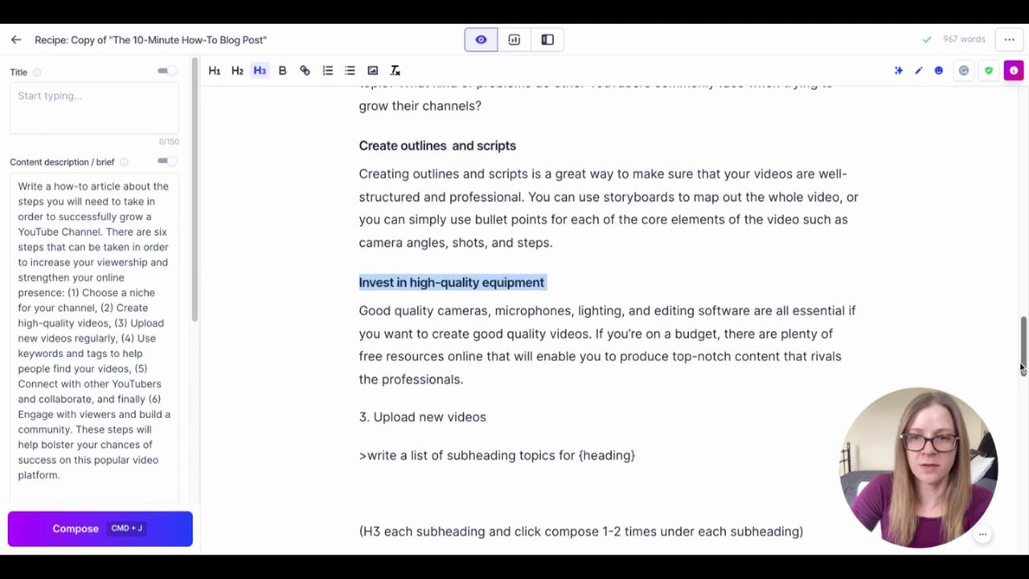
scroll(1022, 369, "up", 15)
scroll(1023, 368, "up", 4)
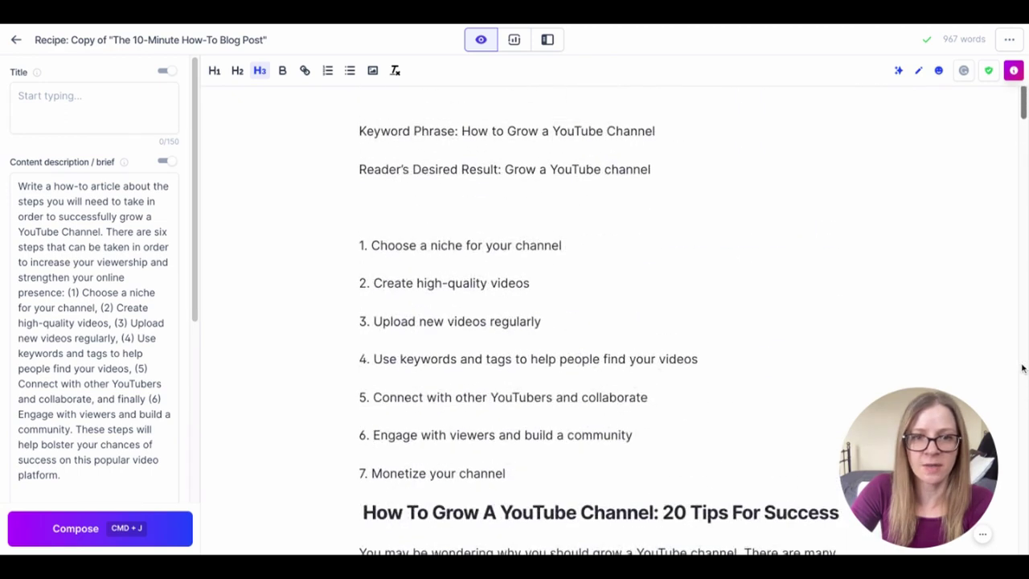
scroll(1023, 369, "down", 12)
scroll(692, 315, "down", 7)
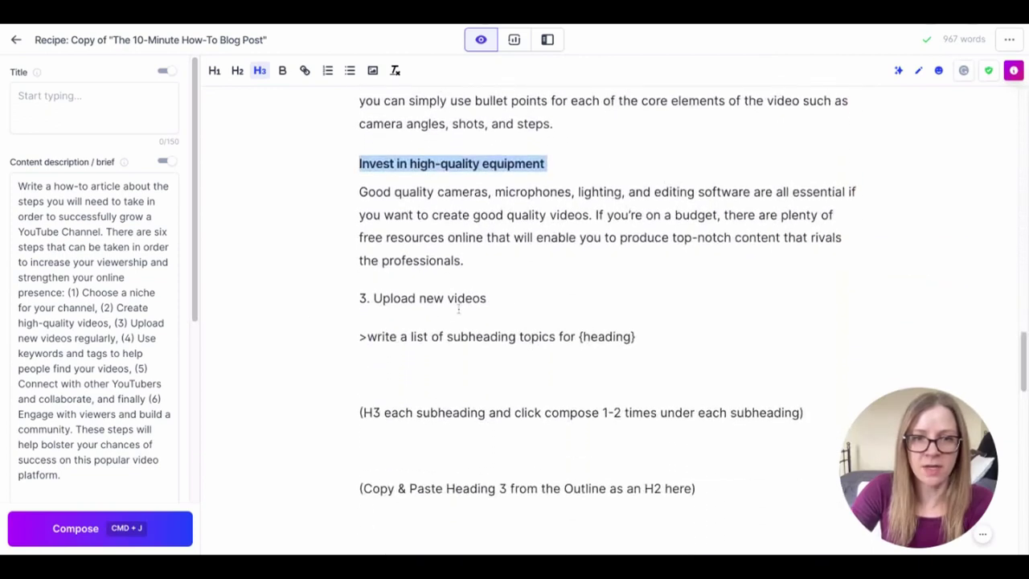
- Make '3. Upload new videos' an H2 heading and delete the H3 instruction line
triple_click(510, 300)
left_click(237, 70)
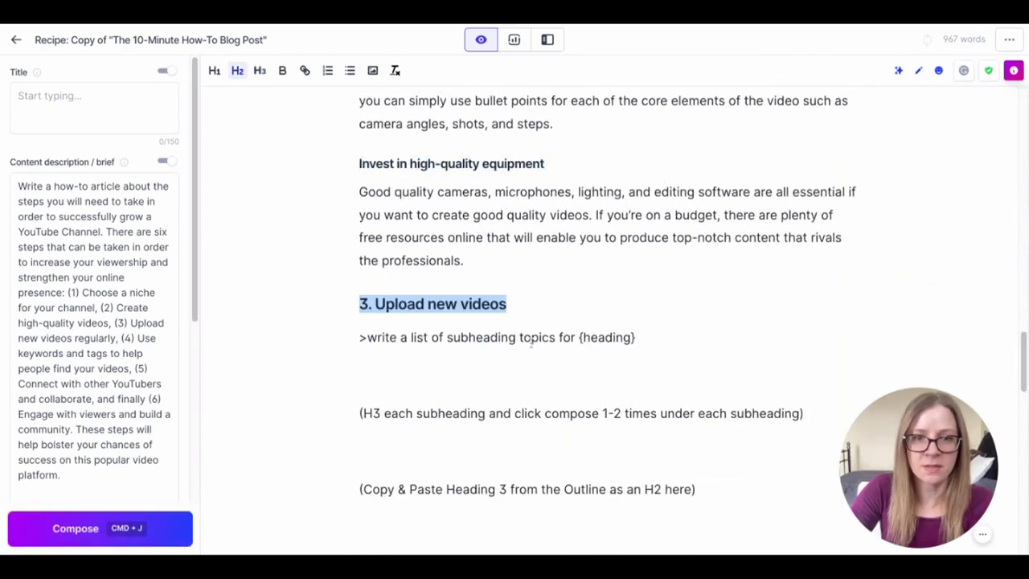
left_click(600, 366)
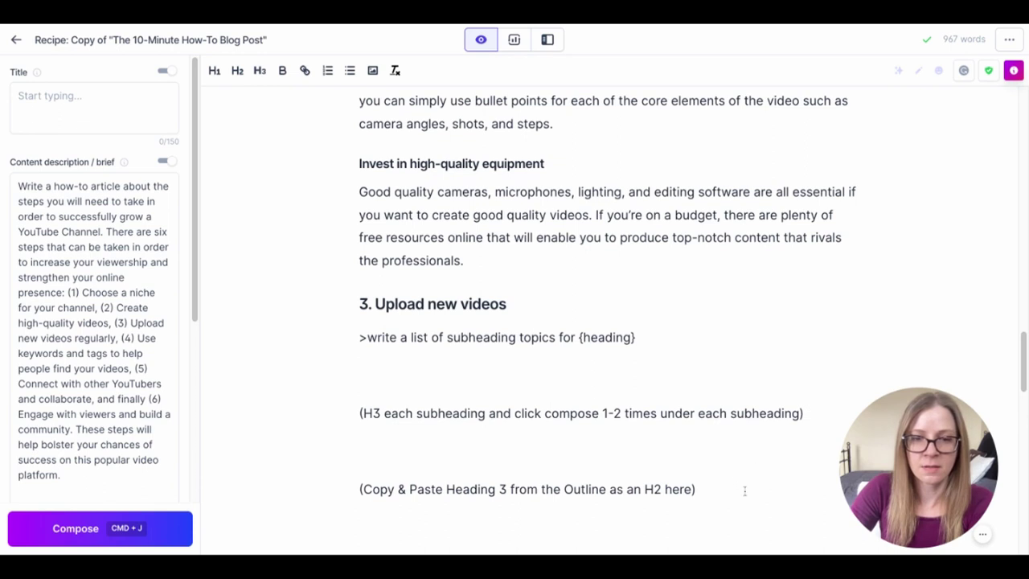
triple_click(808, 415)
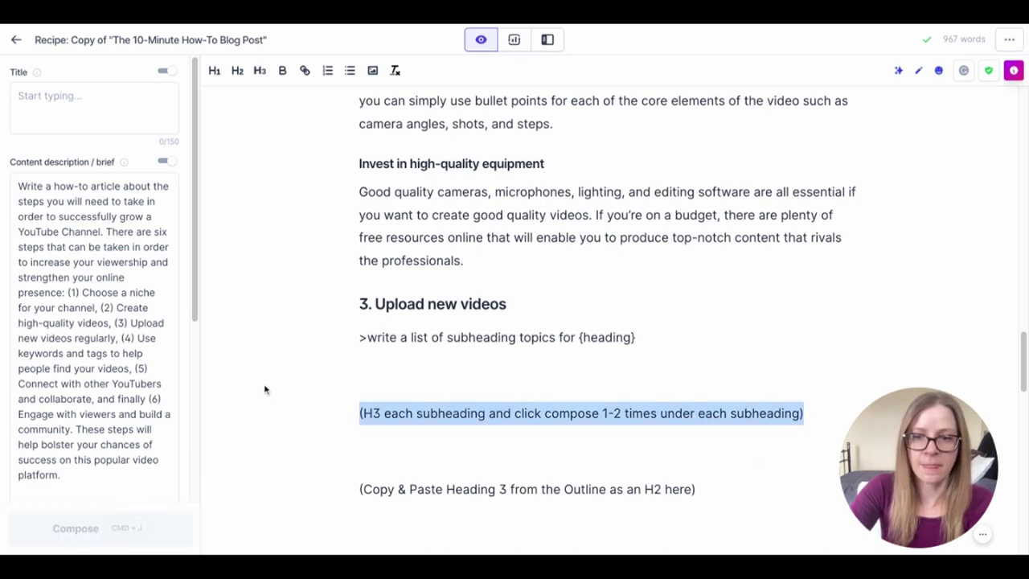
key("BackSpace")
- Clear the {heading} placeholder from the Introduce prompt, undoing an accidental deletion of prompt lines
left_click_drag(653, 344, 592, 337)
key("BackSpace")
key("BackSpace")
key("BackSpace")
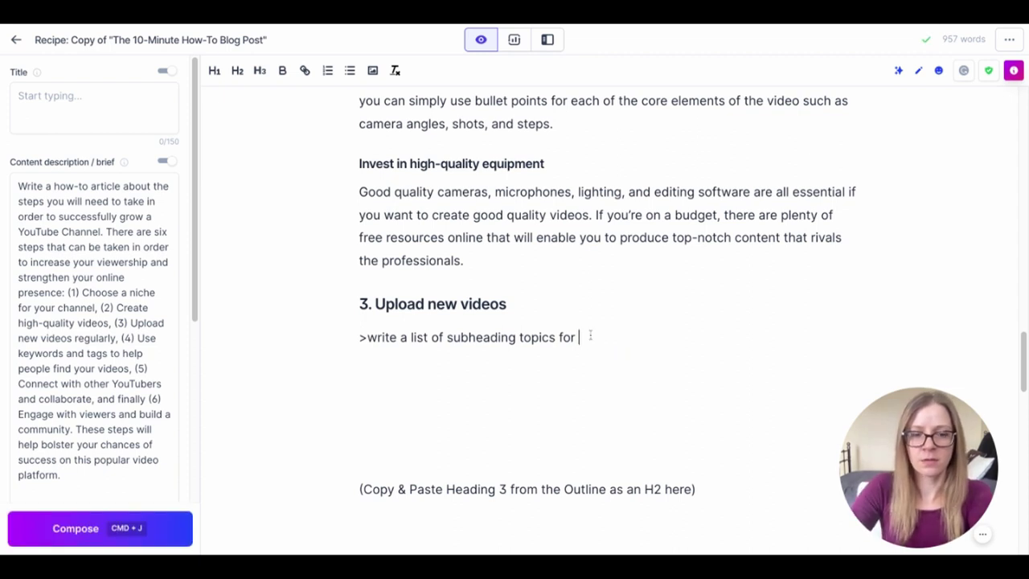
key("super+z")
key("super+z")
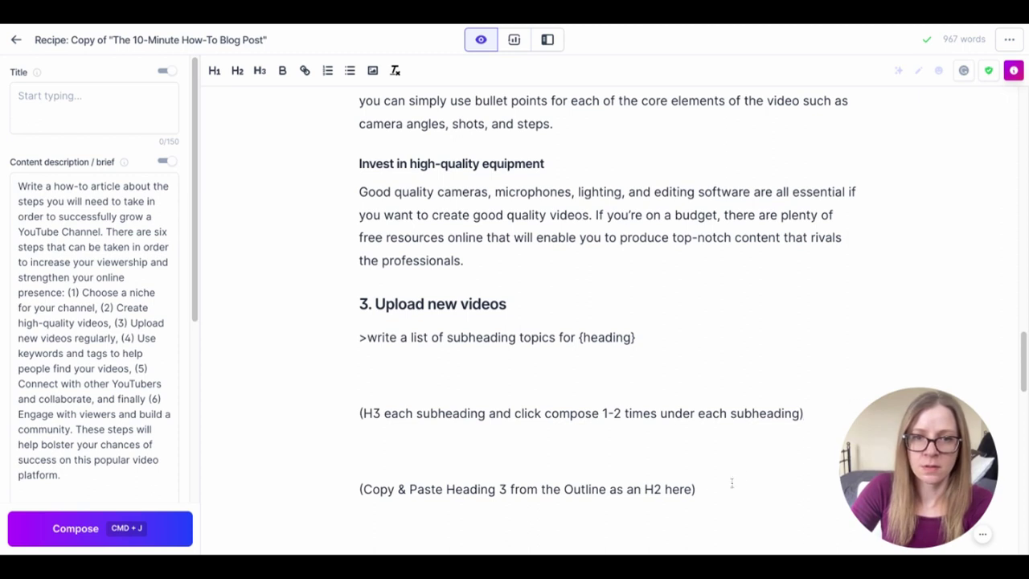
key("super+z")
key("super+z")
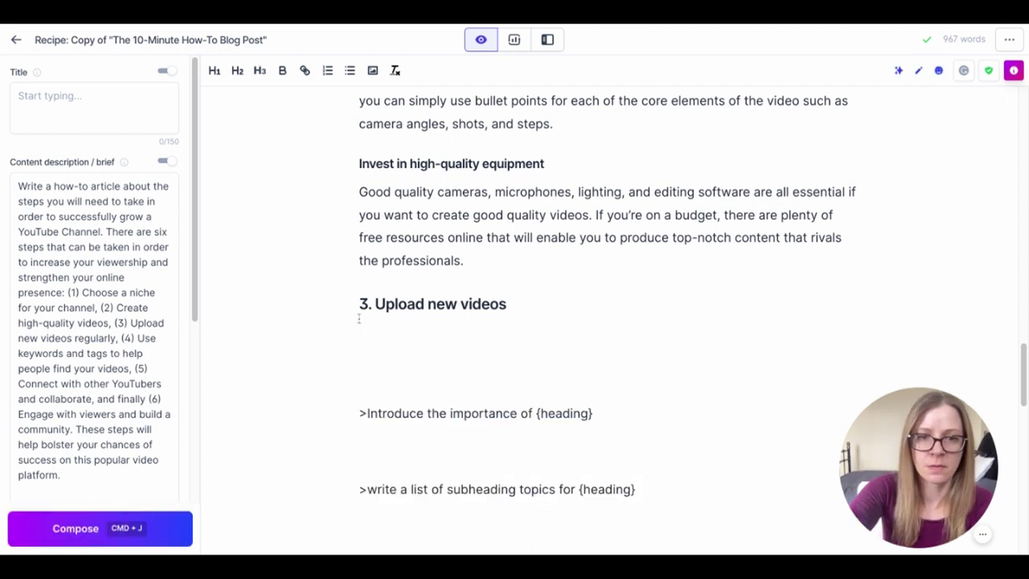
key("super+z")
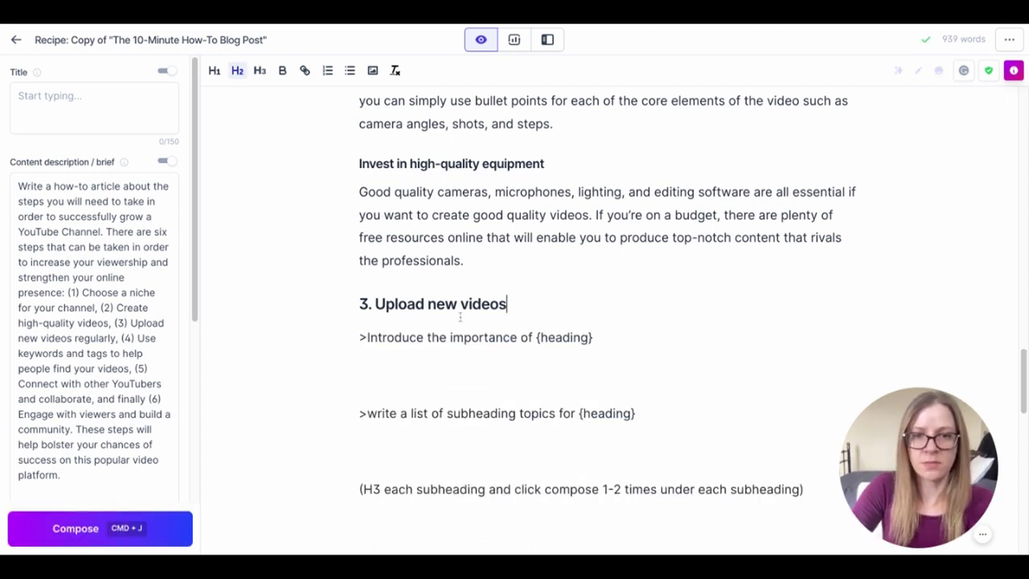
left_click_drag(606, 339, 543, 337)
key("BackSpace")
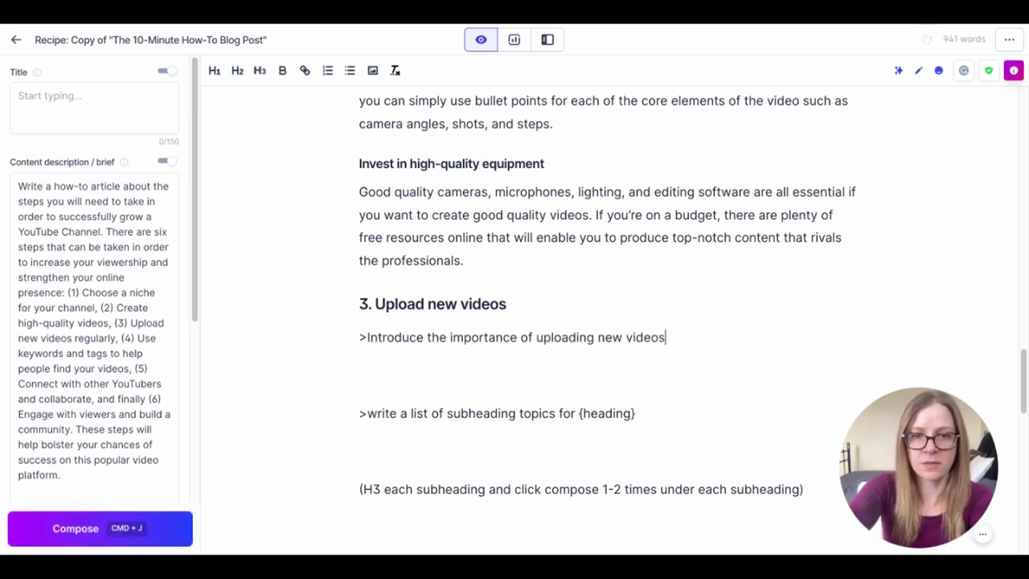
- Append 'Regularly' to the step 3 heading and generate the introduction on uploading new videos regularly
triple_click(569, 292)
left_click(569, 291)
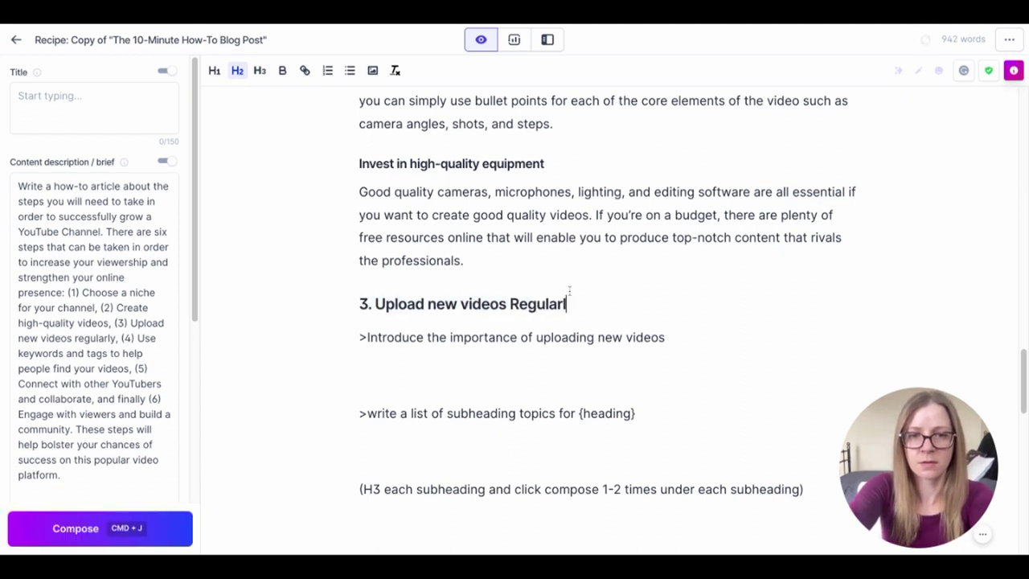
type("y")
triple_click(692, 336)
key("super+j")
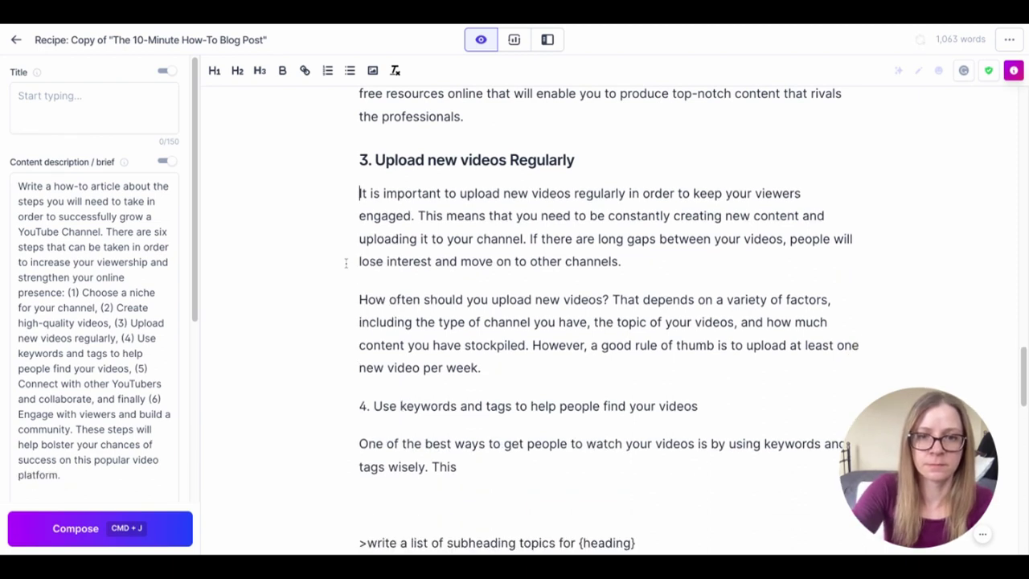
- Delete the leftover subheading-list prompt line and make step 4 an H2 heading
scroll(483, 233, "down", 1)
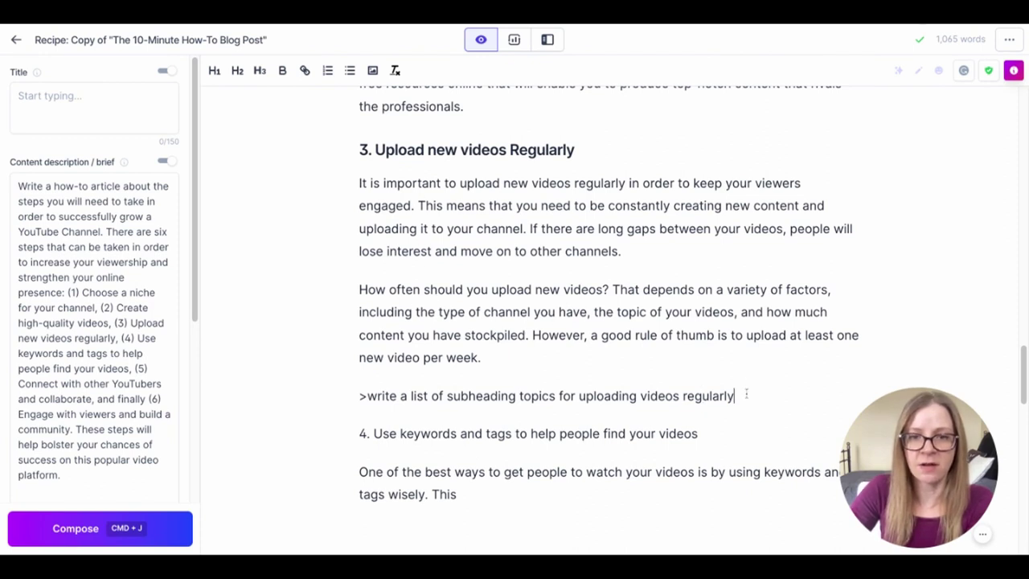
left_click_drag(747, 394, 301, 390)
key("BackSpace")
key("BackSpace")
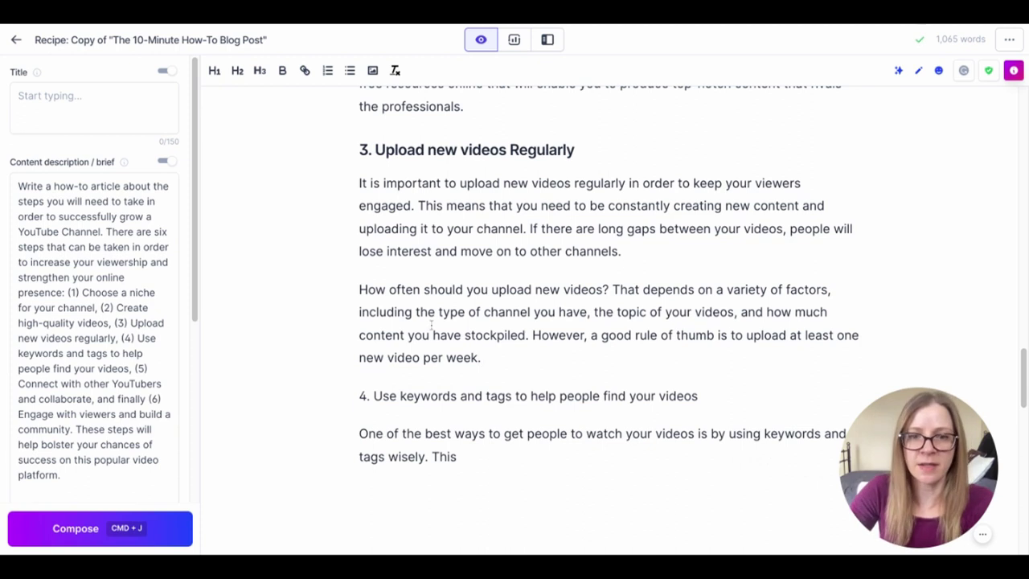
triple_click(708, 396)
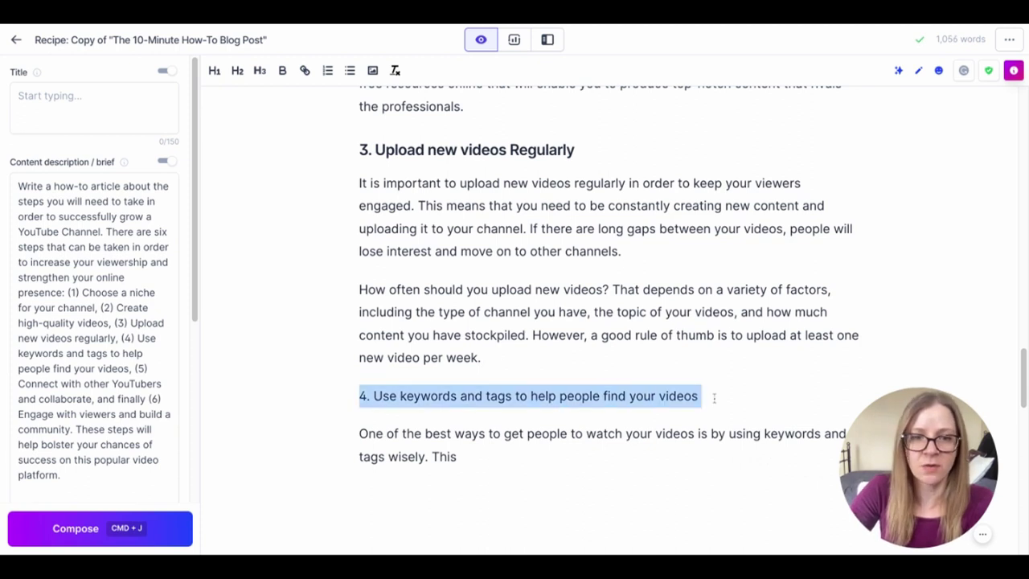
left_click(237, 70)
- Delete the stub paragraph under the step 4 heading
scroll(540, 341, "down", 3)
scroll(523, 333, "up", 1)
left_click(501, 315)
triple_click(486, 314)
key("super+j")
key("BackSpace")
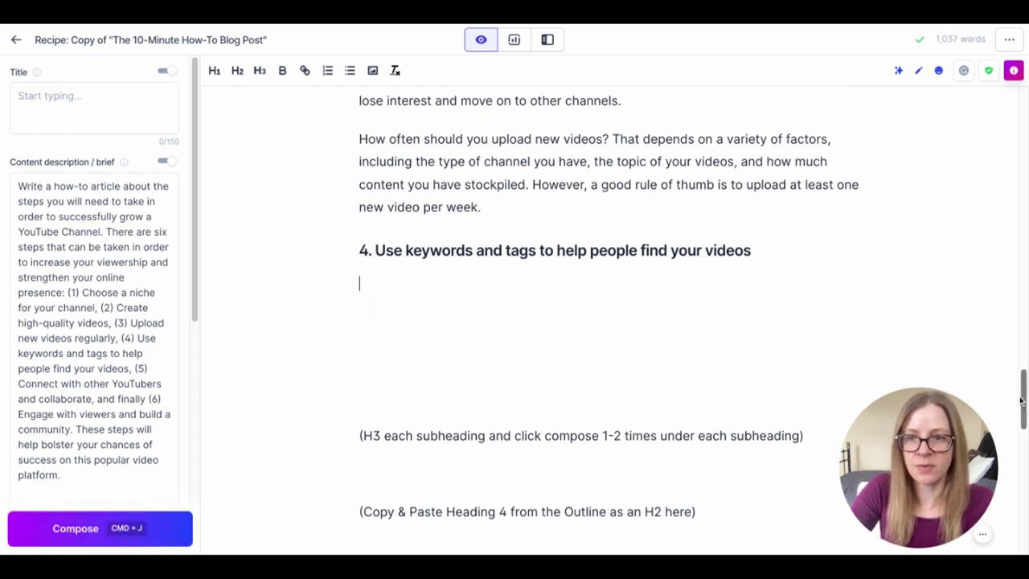
- Remove the H3 instruction line, empty lines, and the 'Copy & Paste Heading 4' instruction line
scroll(1003, 399, "up", 20)
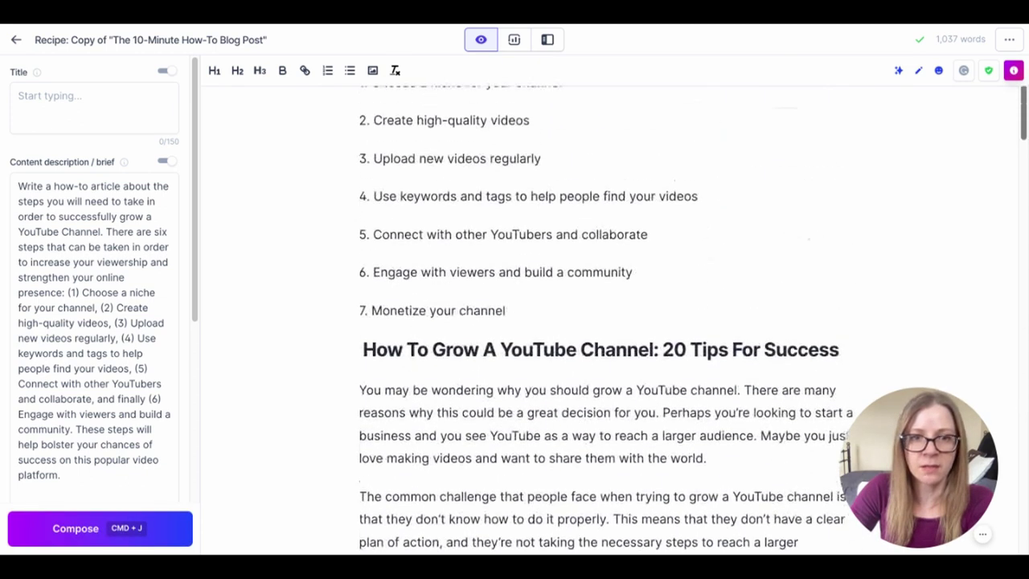
scroll(693, 317, "down", 20)
scroll(693, 317, "down", 5)
left_click_drag(759, 223, 817, 246)
triple_click(816, 244)
key("BackSpace")
scroll(314, 186, "down", 1)
scroll(378, 213, "up", 1)
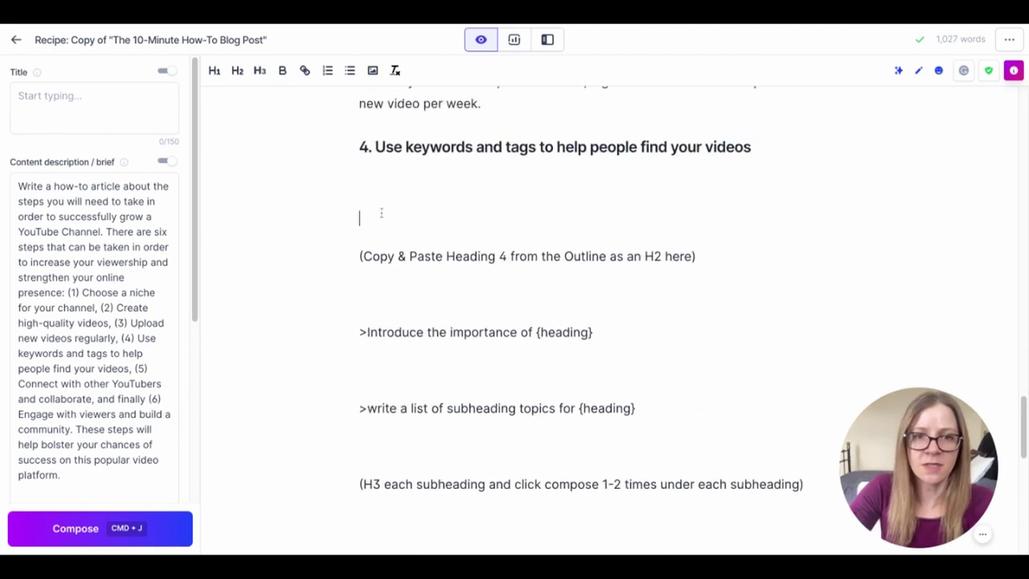
key("BackSpace")
key("BackSpace")
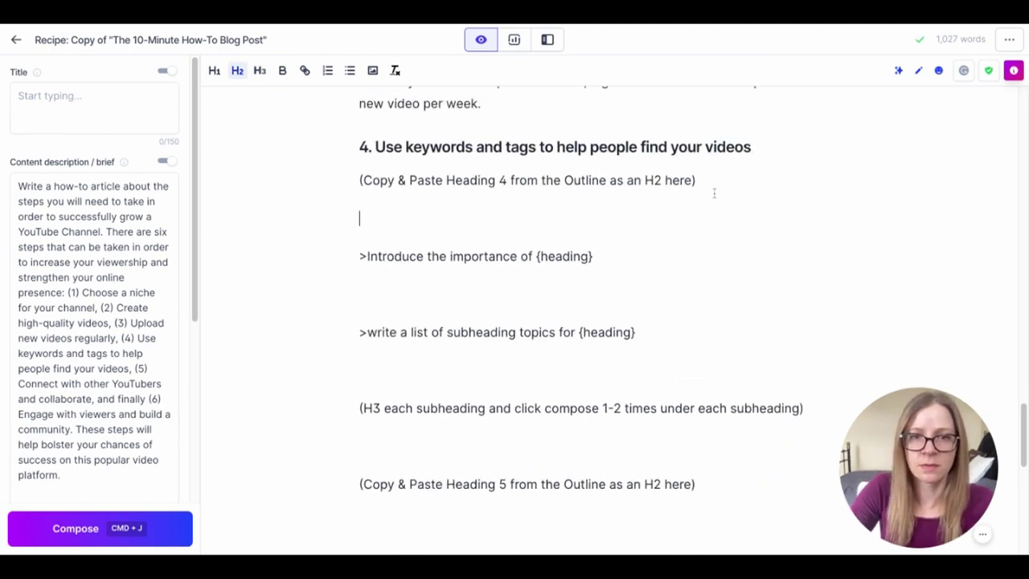
left_click_drag(714, 193, 294, 193)
key("BackSpace")
- Set the prompt to 'Introduce the importance of using keywords and tags in your videos' and generate it
key("BackSpace")
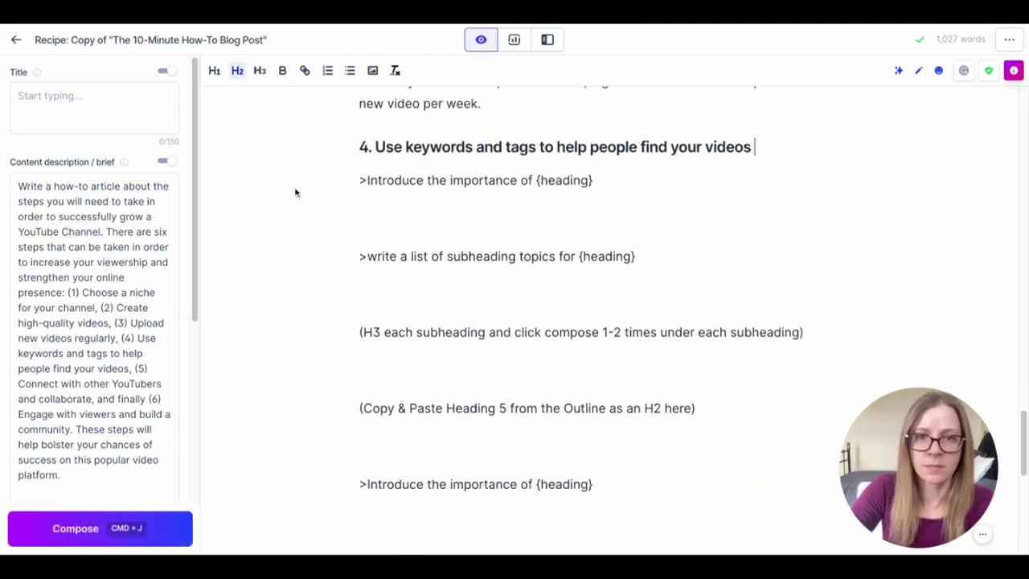
left_click_drag(595, 180, 540, 180)
key("BackSpace")
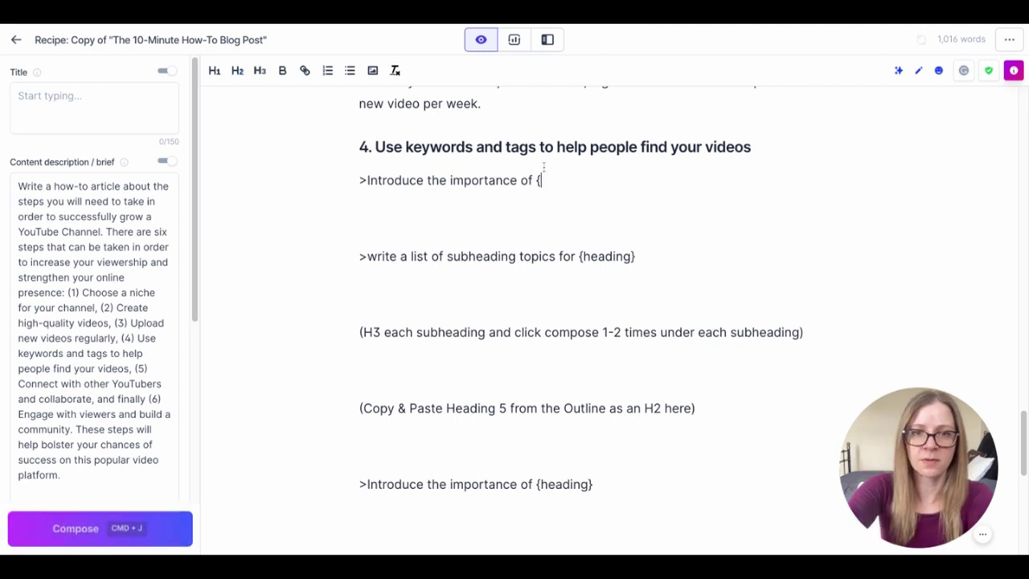
key("BackSpace")
type("using keywork")
key("BackSpace")
type("ds and tags in your videos")
key("super+j")
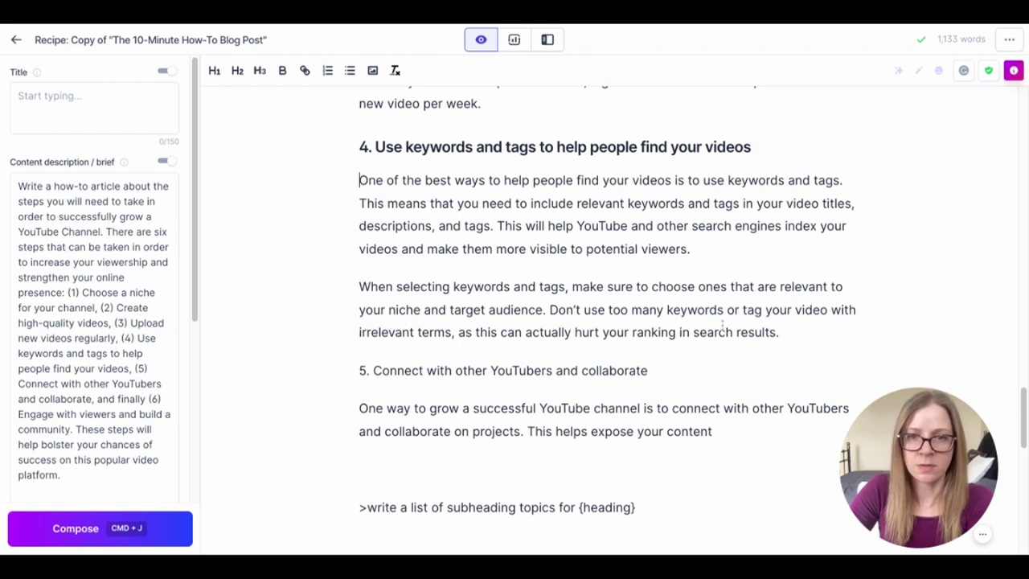
- Delete the 'When selecting keywords' paragraph and move the subheading-list prompt below the step 4 text
left_click_drag(788, 332, 360, 271)
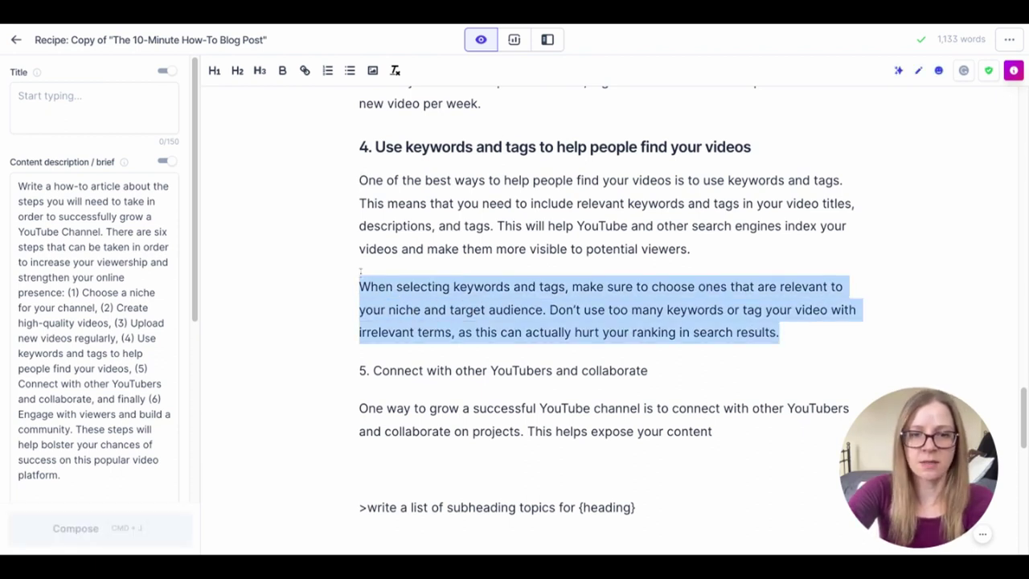
key("BackSpace")
triple_click(693, 451)
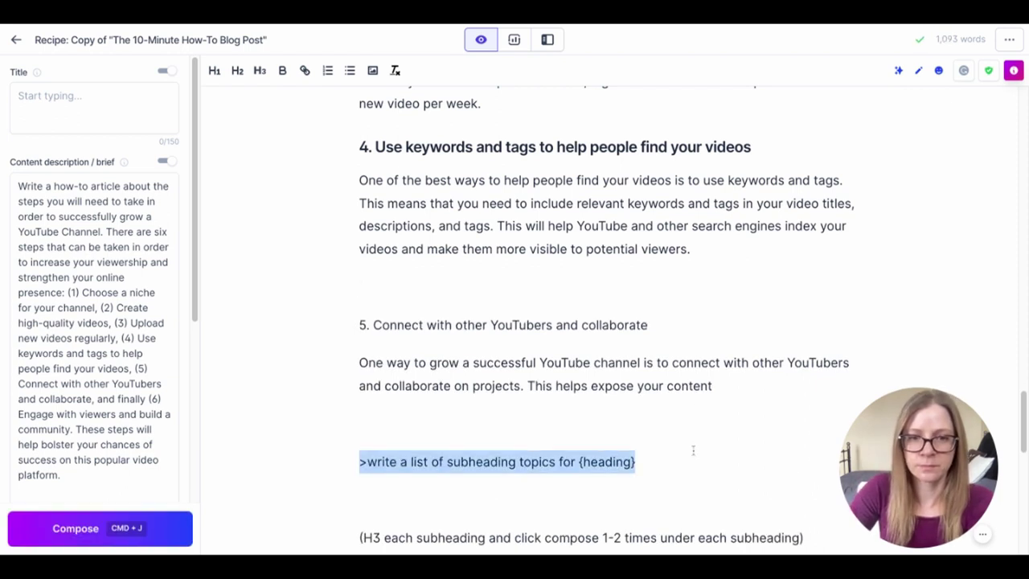
key("ctrl+x")
left_click(459, 287)
key("ctrl+v")
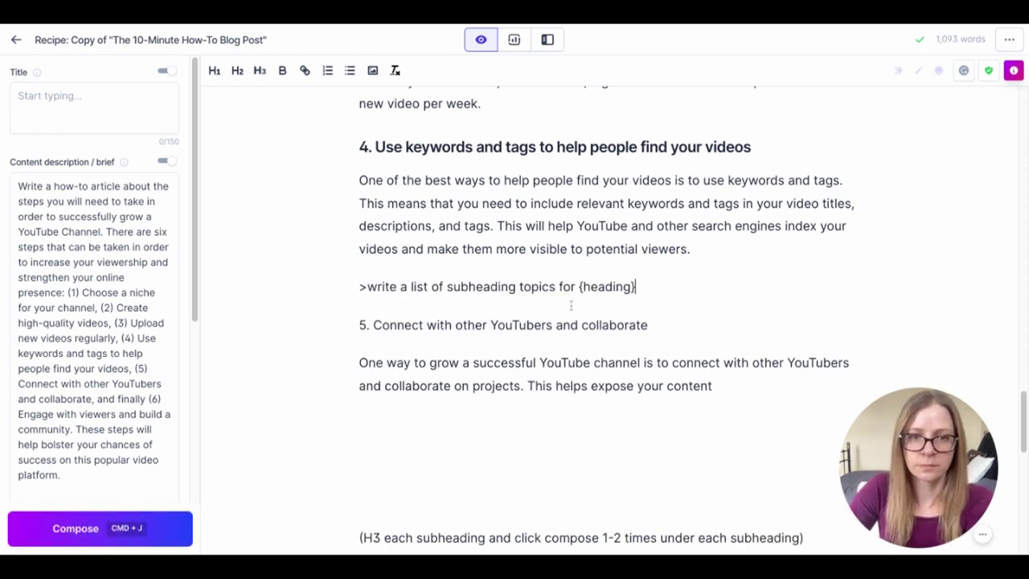
- Set the prompt topic to 'using keywords and tags', generate four subheadings, and remove the leading dash
double_click(616, 286)
key("BackSpace")
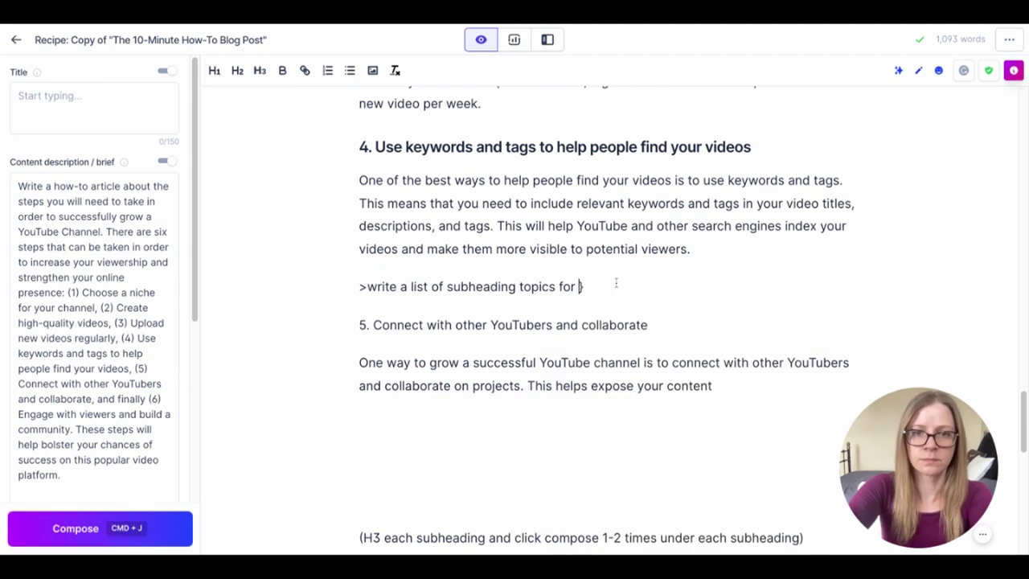
type("howto use")
key("BackSpace")
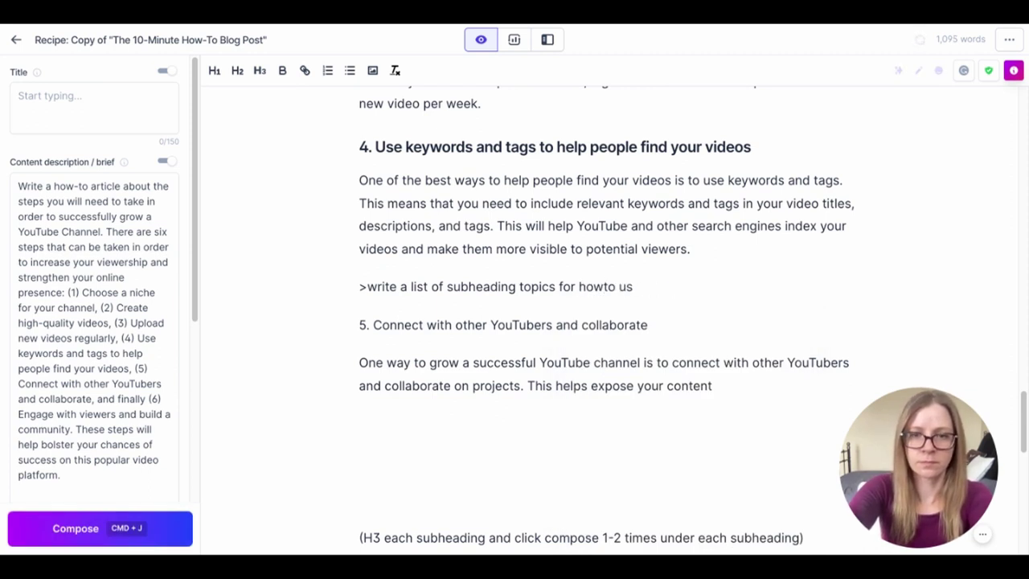
key("BackSpace")
key("BackSpace")
key("BackSpace")
key("BackSpace")
type("using key")
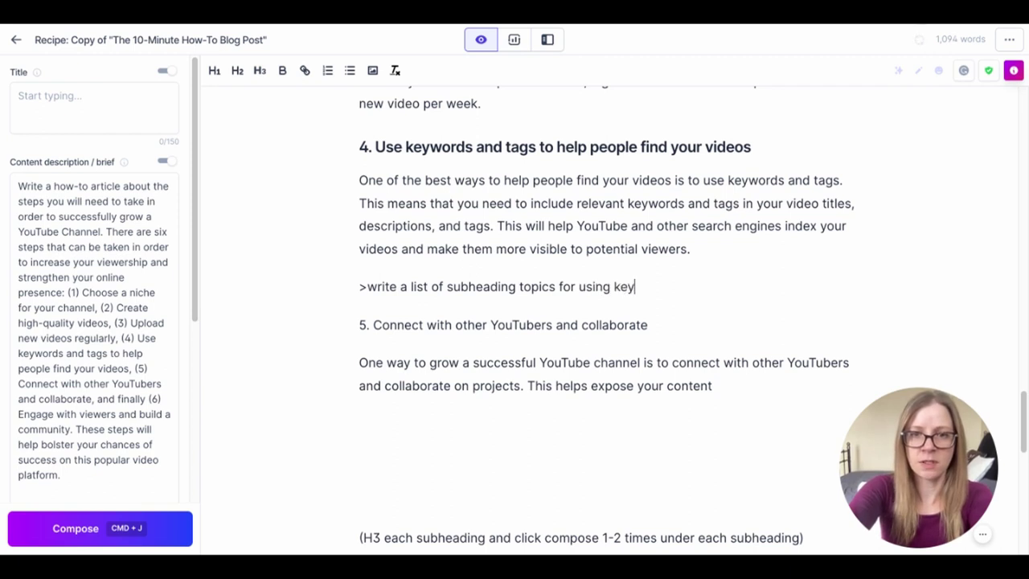
type("words and tags.")
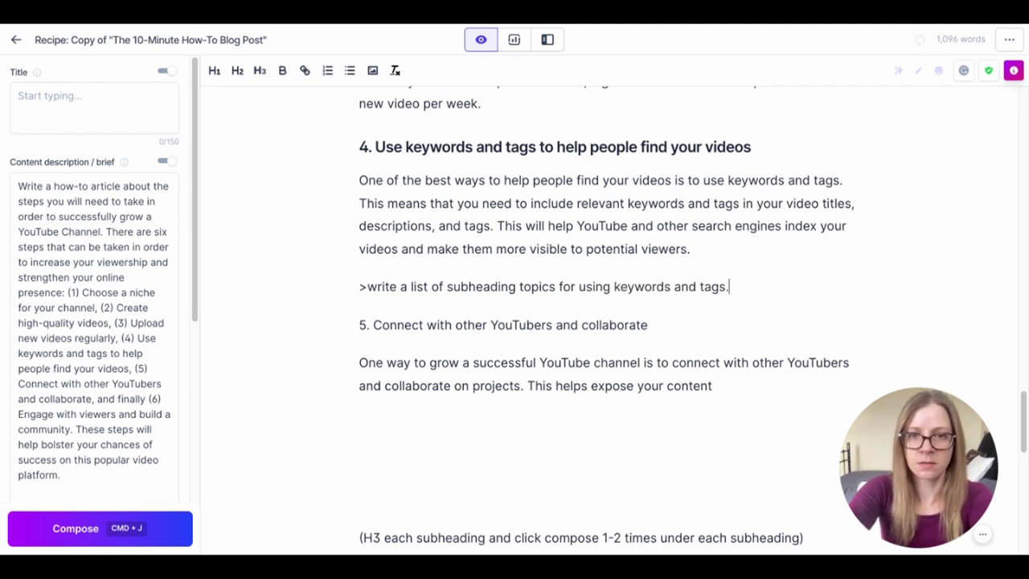
key("super+j")
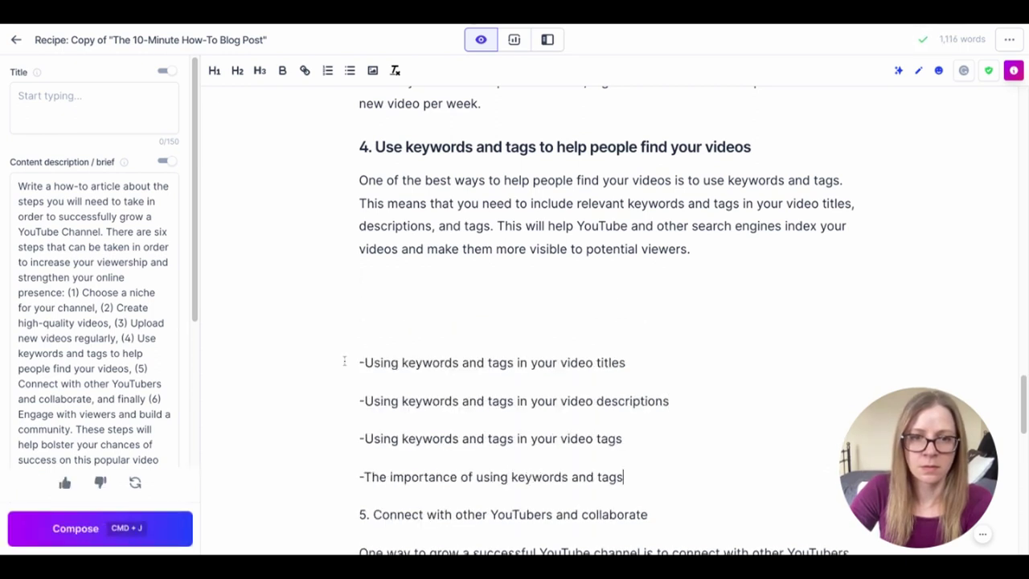
left_click(365, 363)
key("BackSpace")
key("BackSpace")
key("BackSpace")
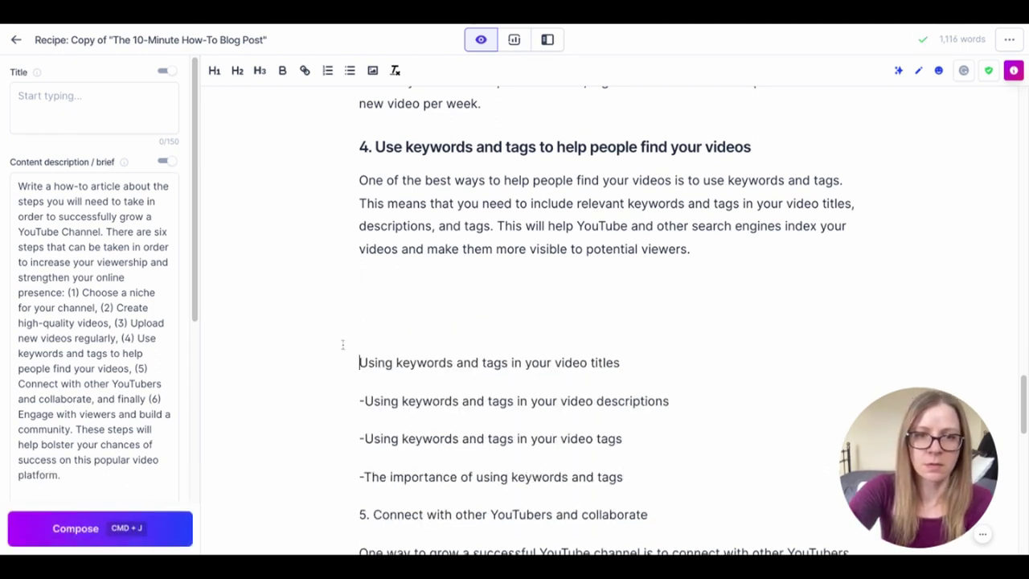
- Start an intro line above the list: 'Here are some tips for using tags and keywords in your uploads'
left_click(799, 249)
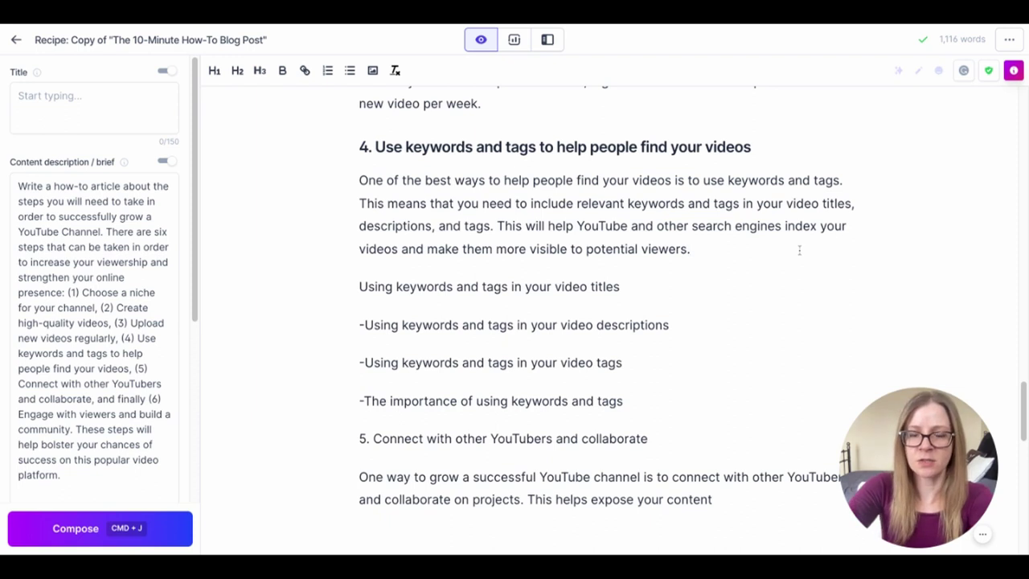
key("Return")
type("Here are some tips fo")
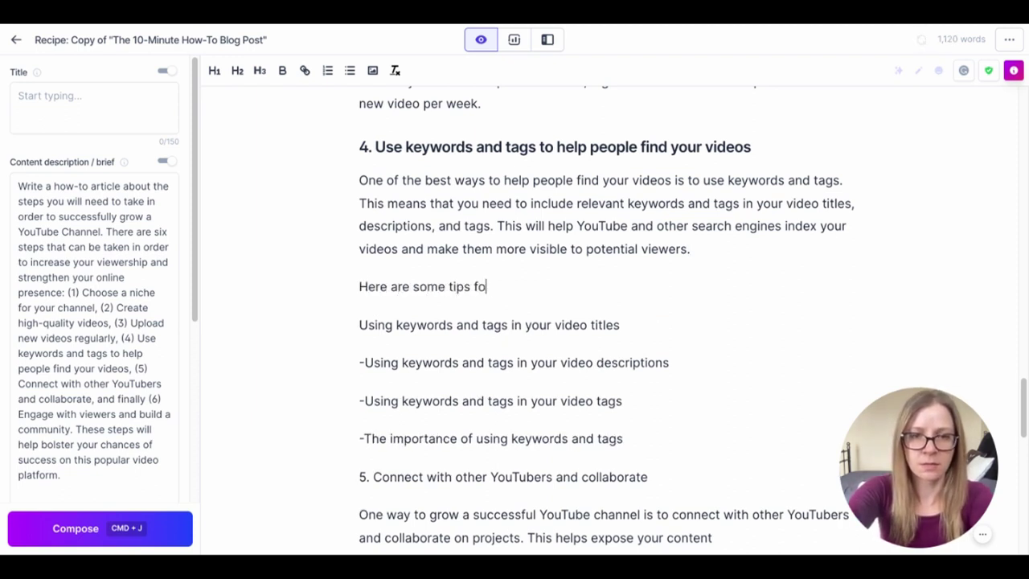
type("r u")
key("BackSpace")
type("using")
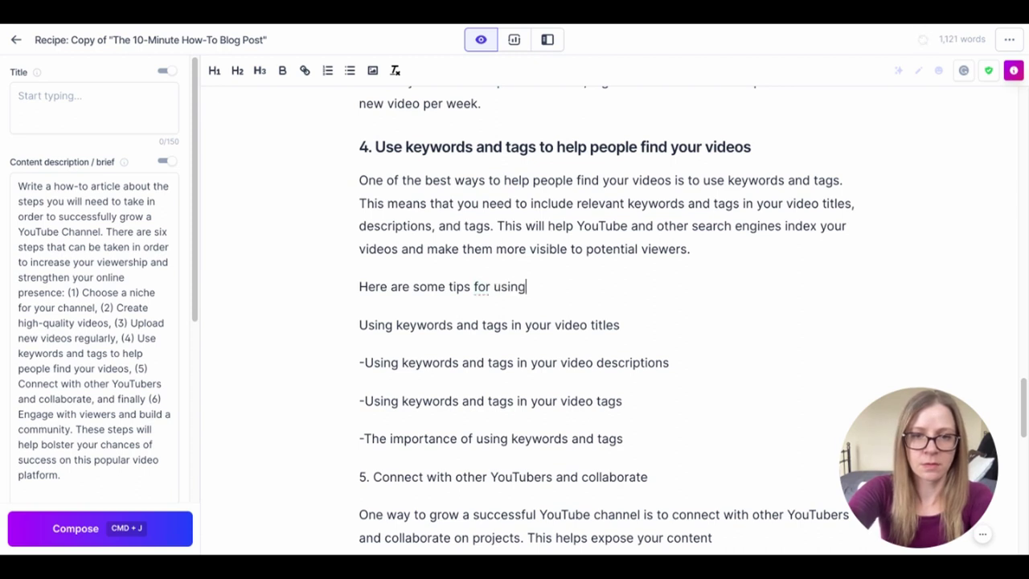
type(" tags and keywords in yo")
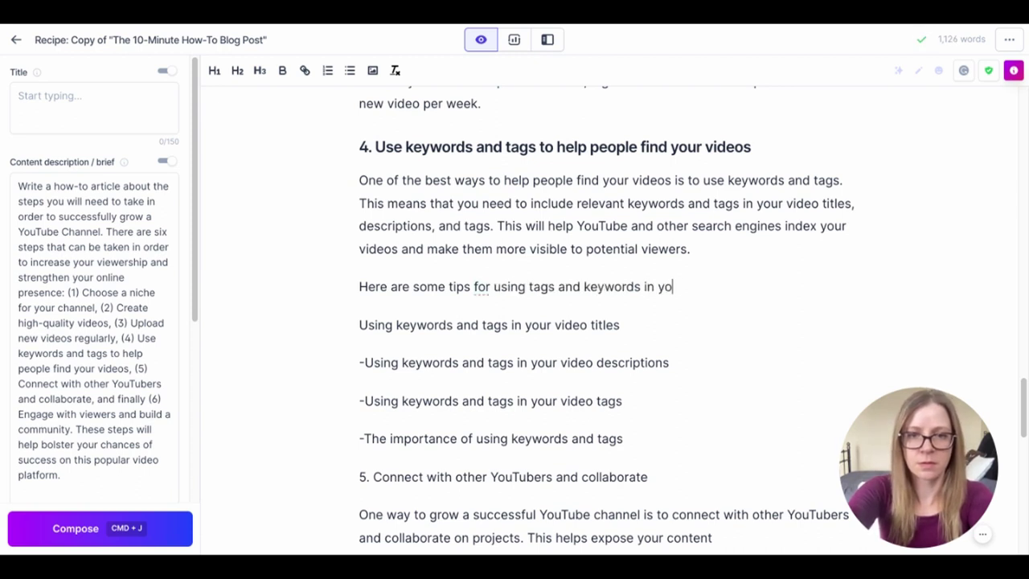
type("ur uplaods")
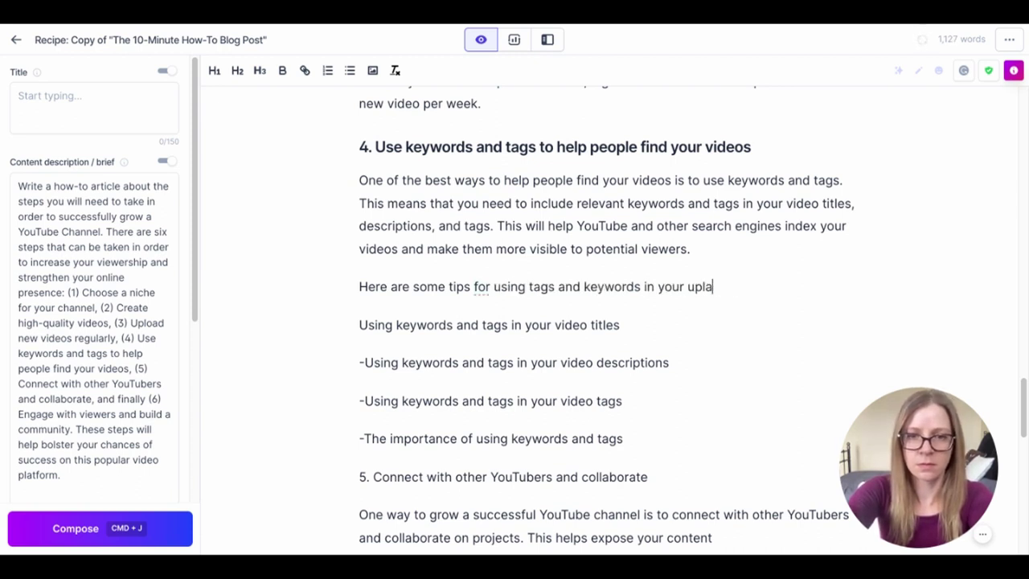
- Finish the intro line with 'uploads' and make the video titles line an H3 heading
key("BackSpace")
type("oads:")
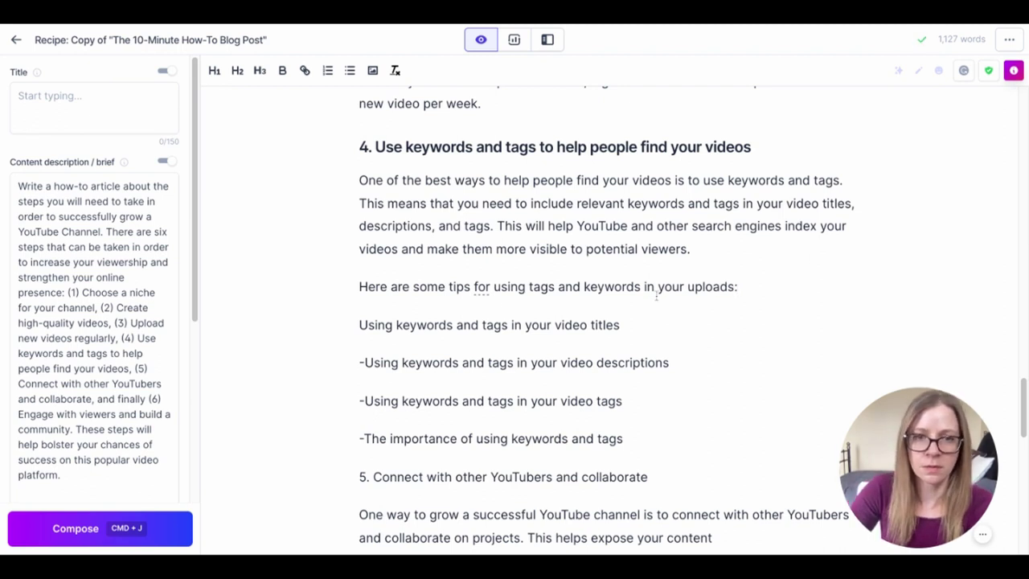
left_click_drag(634, 327, 358, 325)
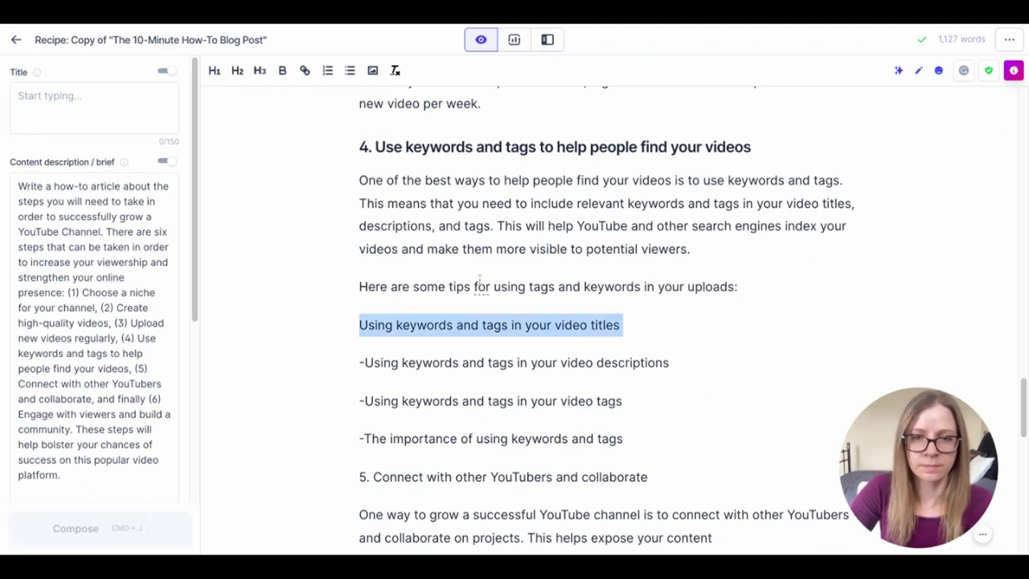
left_click(260, 71)
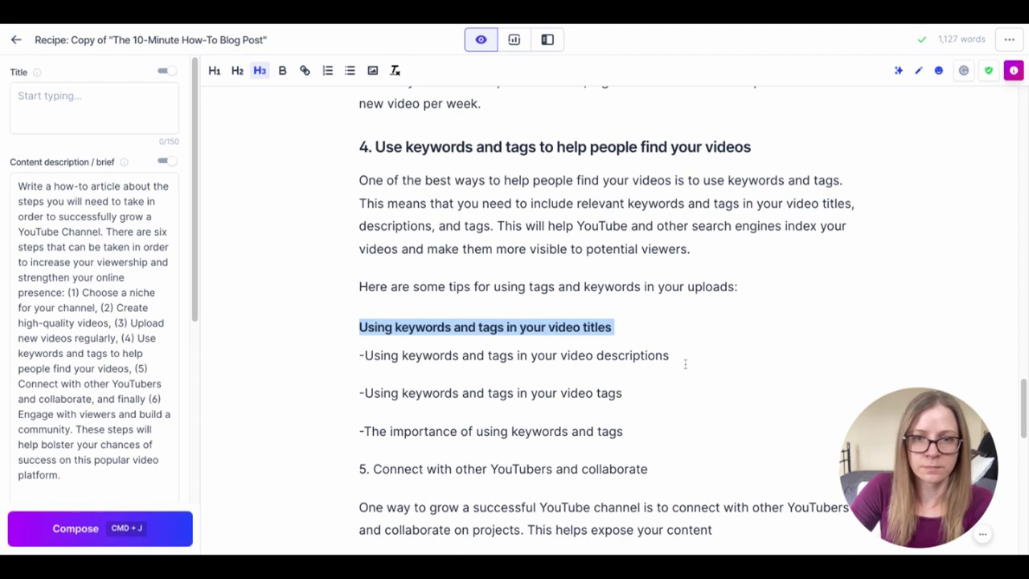
left_click(653, 322)
key("Right")
key("Return")
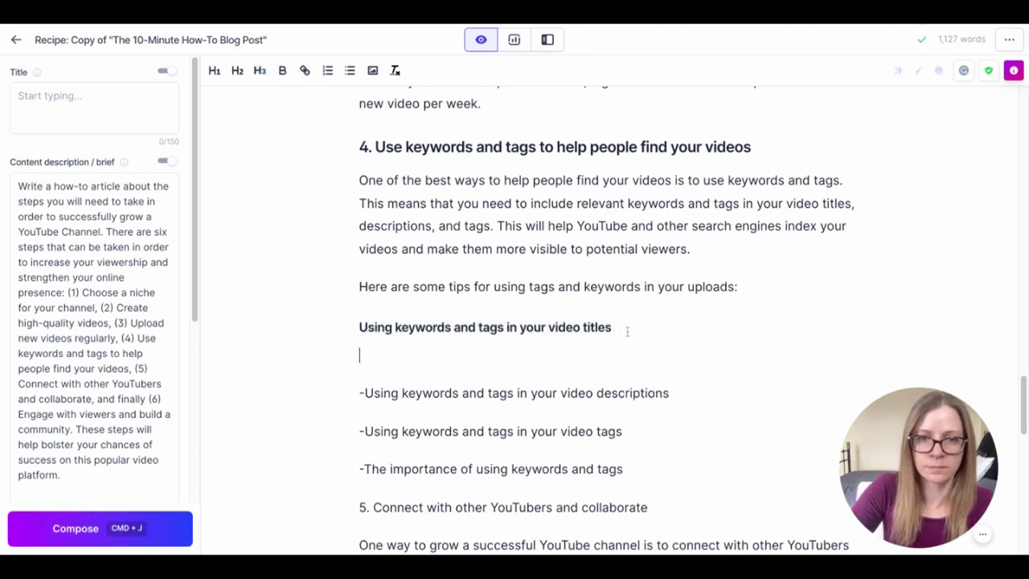
- Reword the descriptions list item so it refers to 'the description box'
double_click(572, 392)
key("BackSpace")
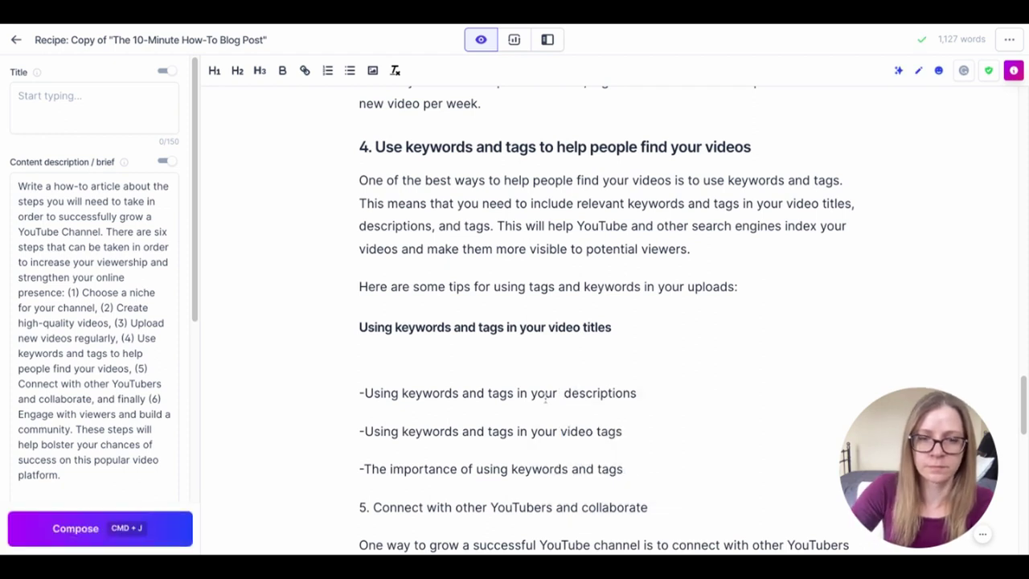
key("BackSpace")
key("BackSpace")
key("BackSpace")
key("BackSpace")
key("BackSpace")
key("BackSpace")
key("BackSpace")
key("BackSpace")
type("the")
left_click(627, 397)
key("BackSpace")
type("box")
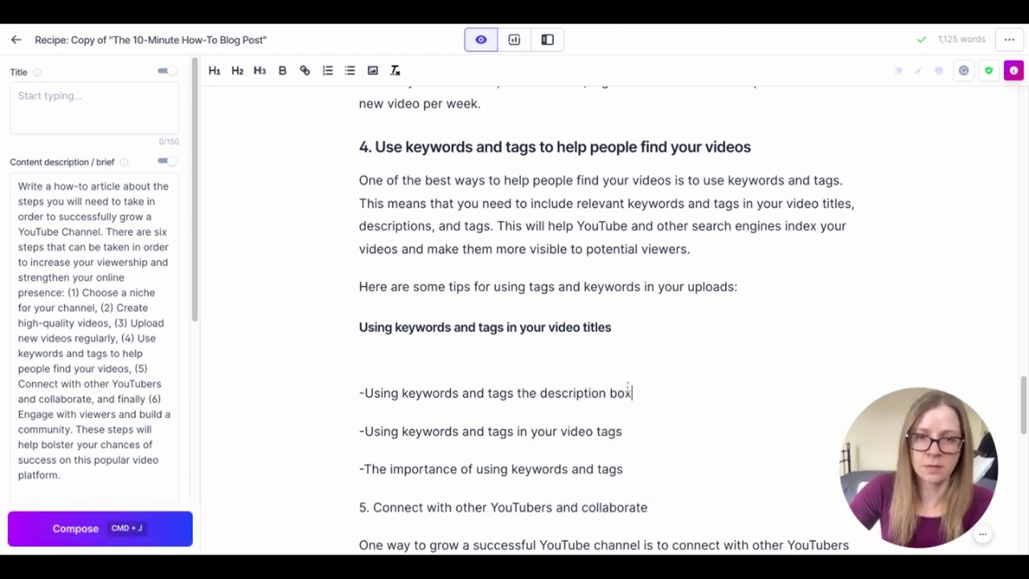
- Delete the video tags and importance of keywords list items
key("shift+Left")
key("shift+Left")
key("shift+Left")
key("shift+Left")
key("shift+Left")
key("shift+Left")
key("shift+Left")
key("shift+Left")
key("shift+Left")
key("shift+Left")
key("shift+Left")
key("shift+Left")
key("shift+Left")
key("shift+Left")
key("shift+Left")
key("shift+Left")
key("shift+Left")
key("shift+Left")
key("shift+Left")
key("shift+Left")
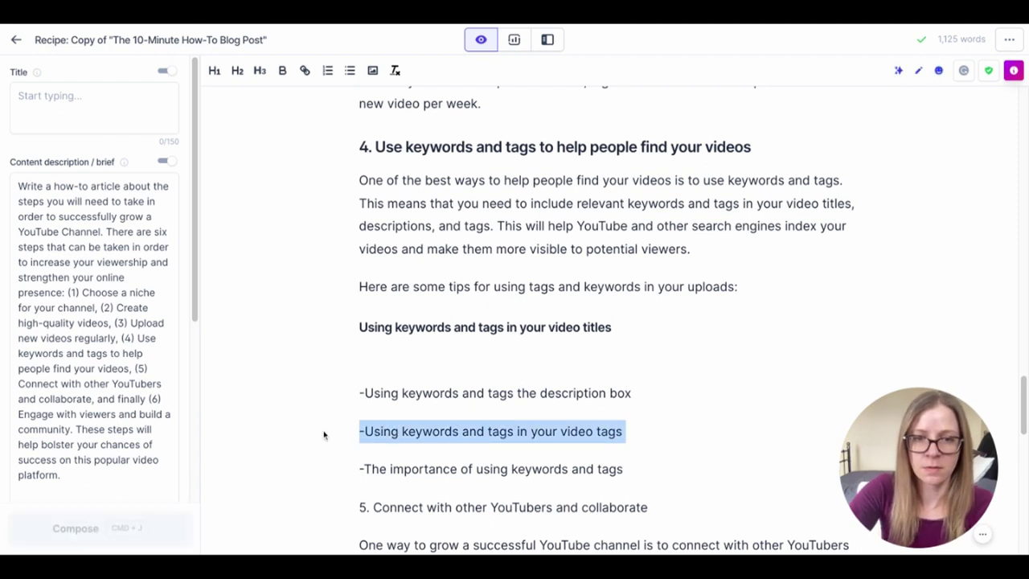
key("BackSpace")
left_click(649, 469)
key("shift+Left")
key("shift+Left")
key("shift+Left")
key("shift+Left")
key("shift+Left")
key("shift+Left")
key("shift+Left")
key("shift+Left")
key("shift+Left")
key("shift+Left")
key("shift+Left")
key("shift+Left")
key("shift+Left")
key("shift+Left")
key("shift+Left")
key("shift+Left")
key("shift+Left")
key("shift+Left")
key("shift+Left")
key("shift+Left")
key("BackSpace")
key("BackSpace")
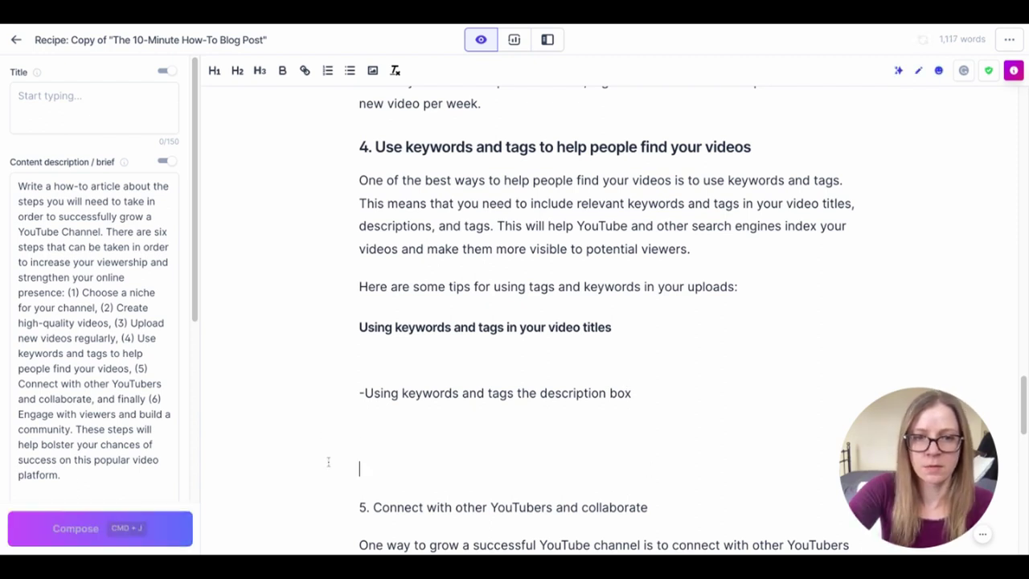
- Remove the dash from the description box line and make it an H3 heading
left_click(366, 392)
key("BackSpace")
left_click_drag(641, 389, 359, 393)
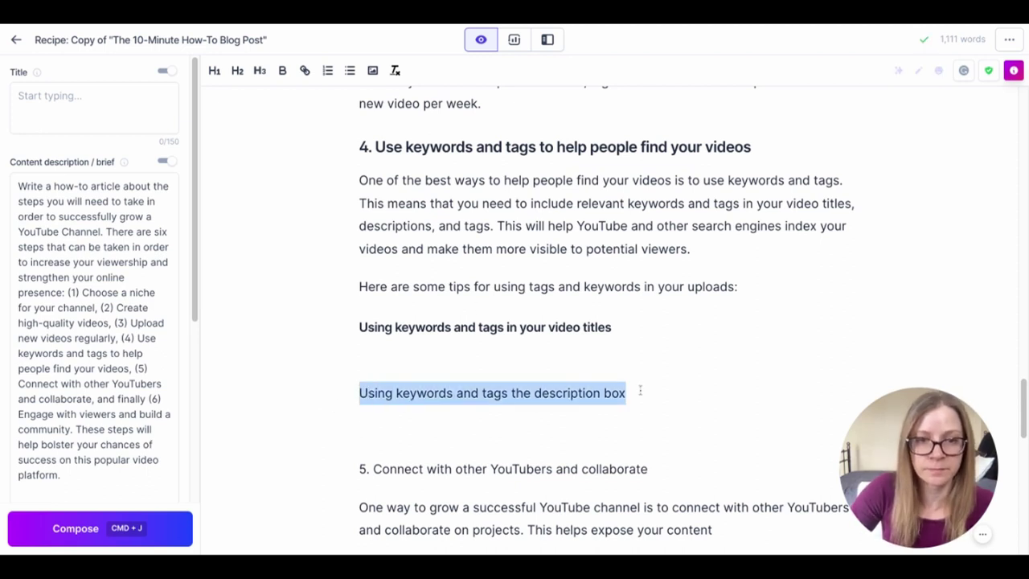
left_click(260, 70)
left_click(379, 355)
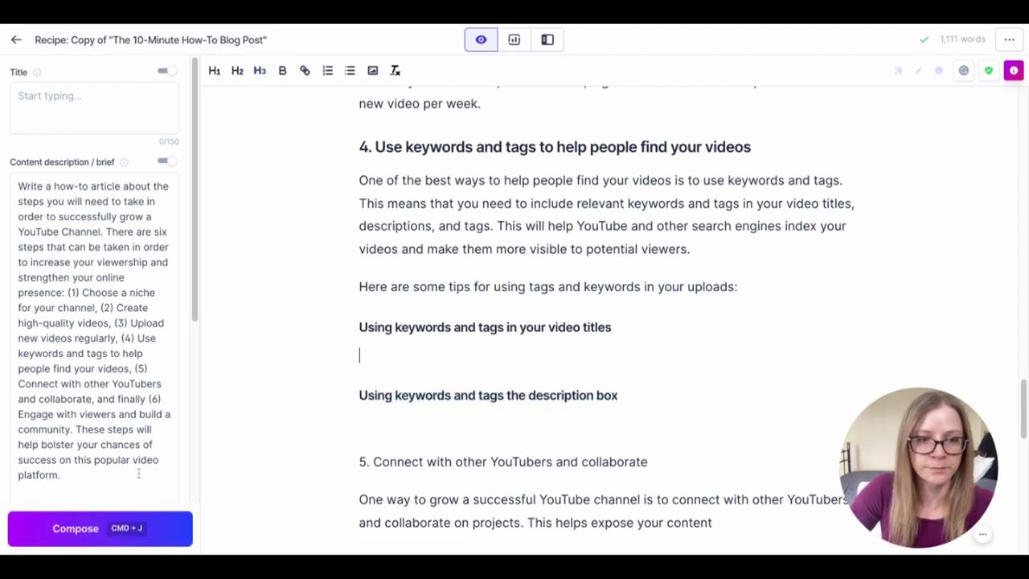
- Generate a paragraph under the video titles heading and delete the unwanted extra descriptions lines
left_click(72, 529)
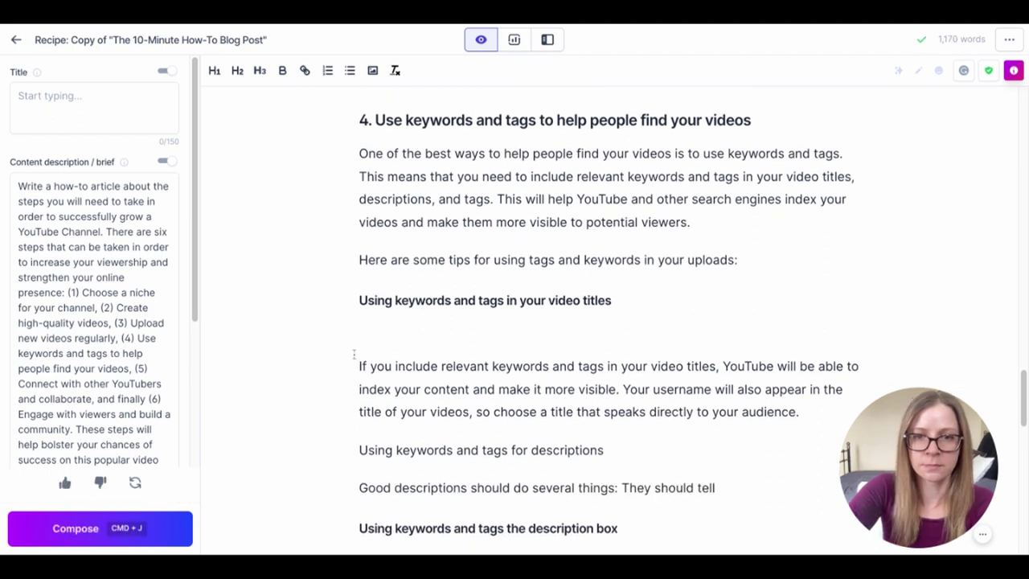
key("BackSpace")
left_click_drag(725, 445, 303, 395)
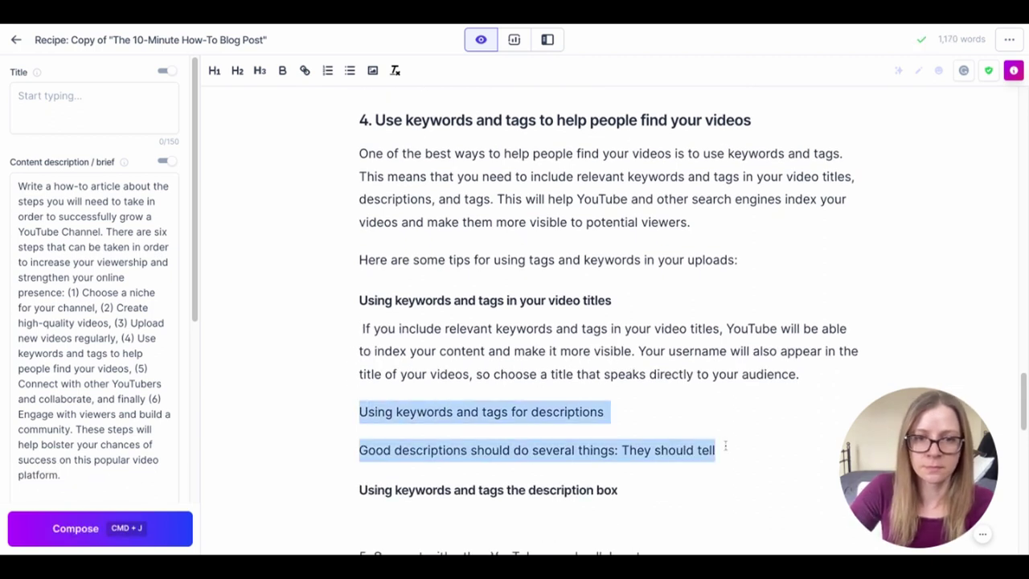
key("BackSpace")
key("BackSpace")
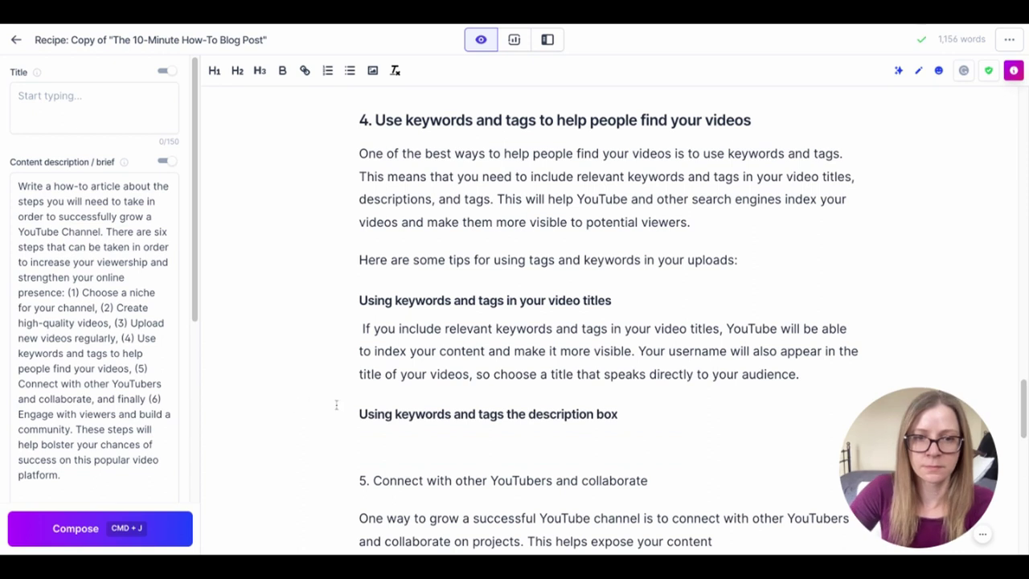
- Generate the description box paragraph and delete the extra video tags section that followed it
left_click(80, 529)
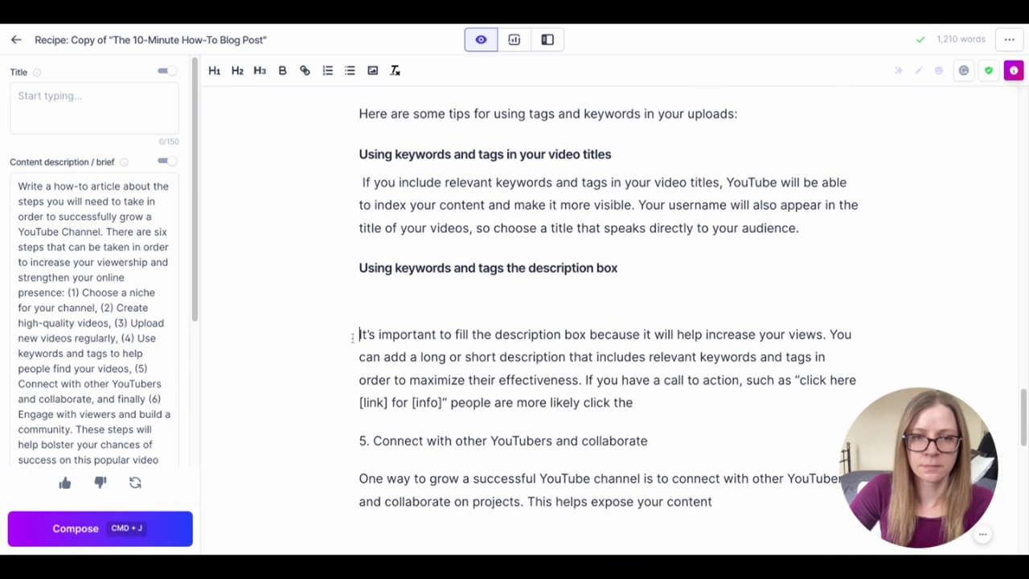
left_click(355, 319)
key("BackSpace")
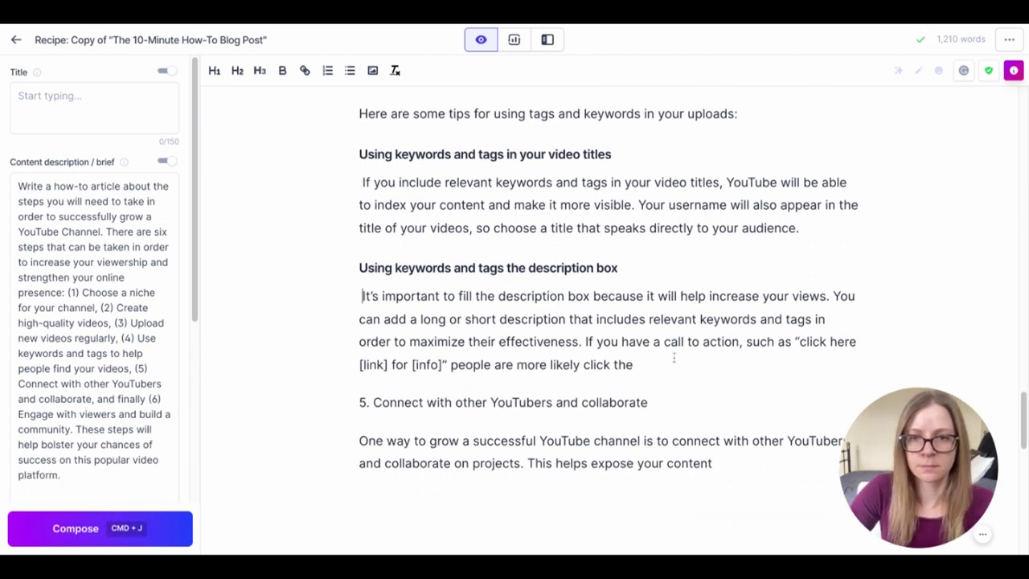
left_click(101, 525)
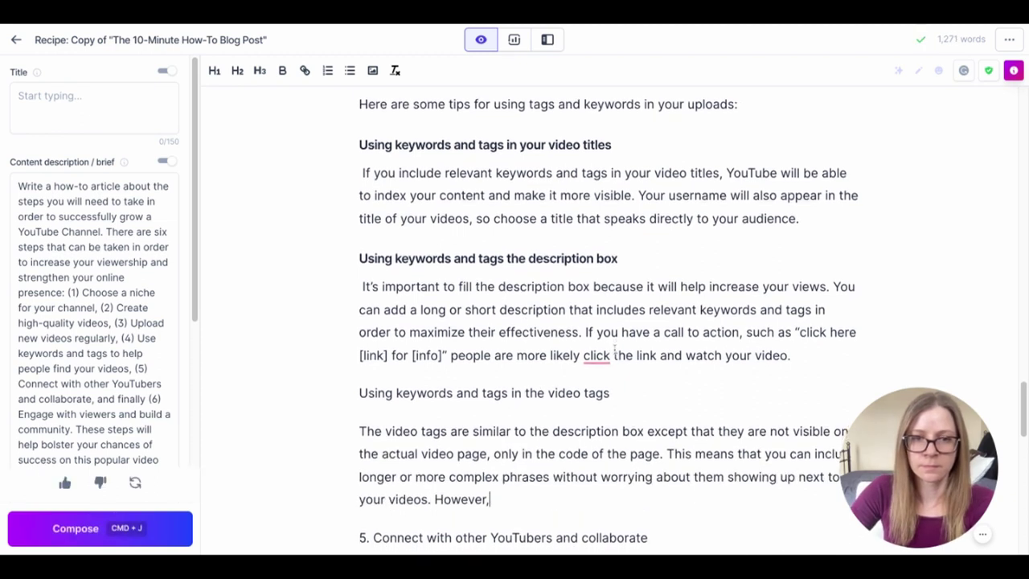
left_click_drag(502, 414, 329, 289)
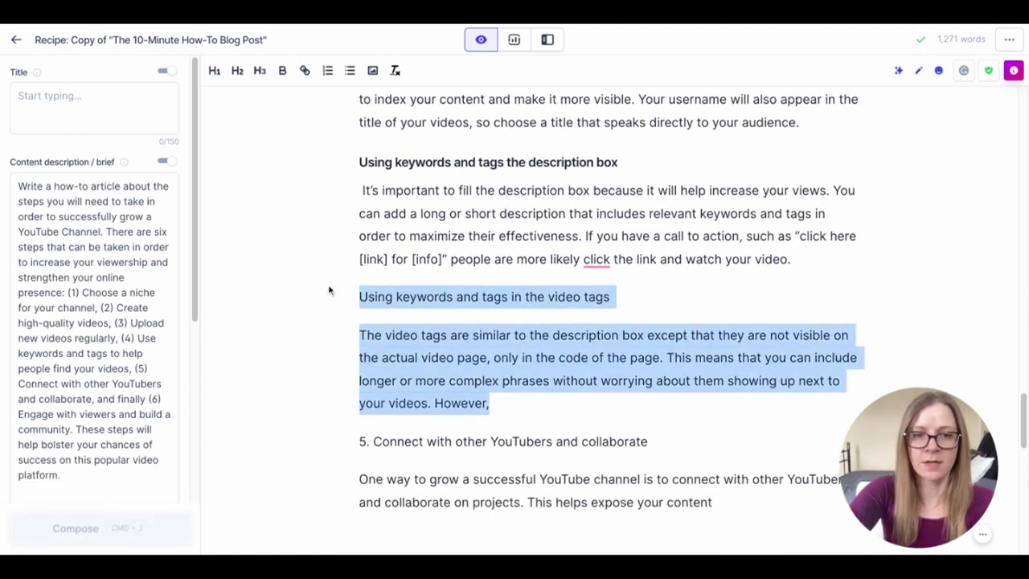
key("BackSpace")
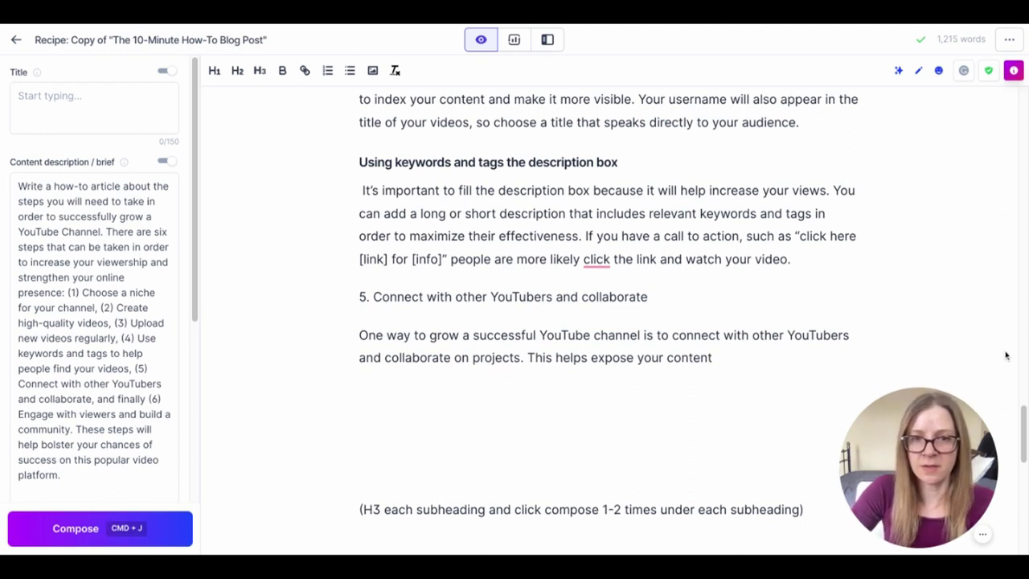
- Make the section 5 title 'Connect with other YouTubers and collaborate' an H2 heading
left_click_drag(1015, 424, 1020, 101)
scroll(788, 355, "down", 20)
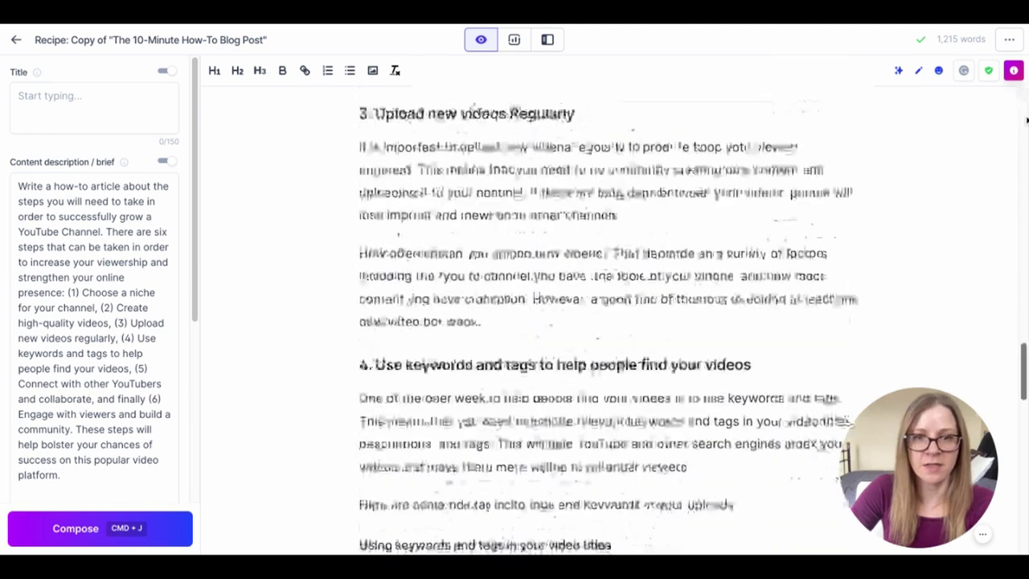
left_click(360, 239)
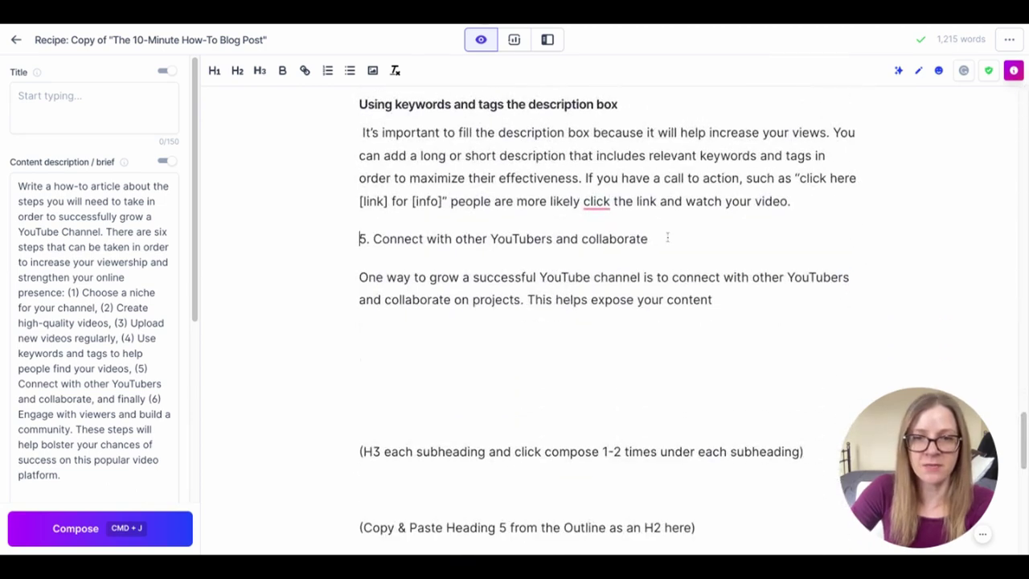
left_click_drag(667, 238, 294, 218)
left_click(237, 70)
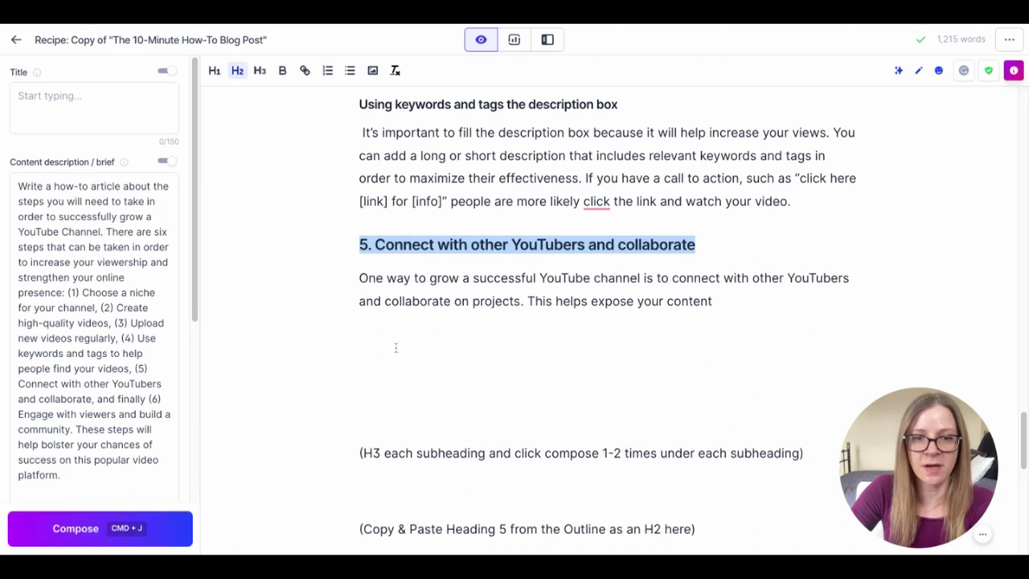
- Generate the section 5 intro paragraph and delete the extra 'Collaborate with people within your niche' tip
scroll(551, 438, "down", 1)
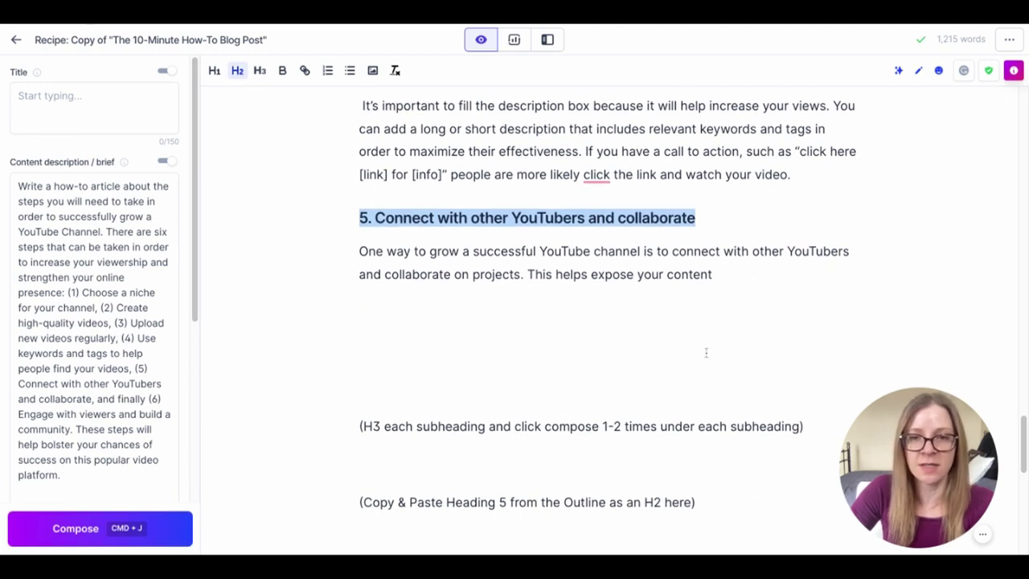
left_click(740, 274)
left_click(104, 532)
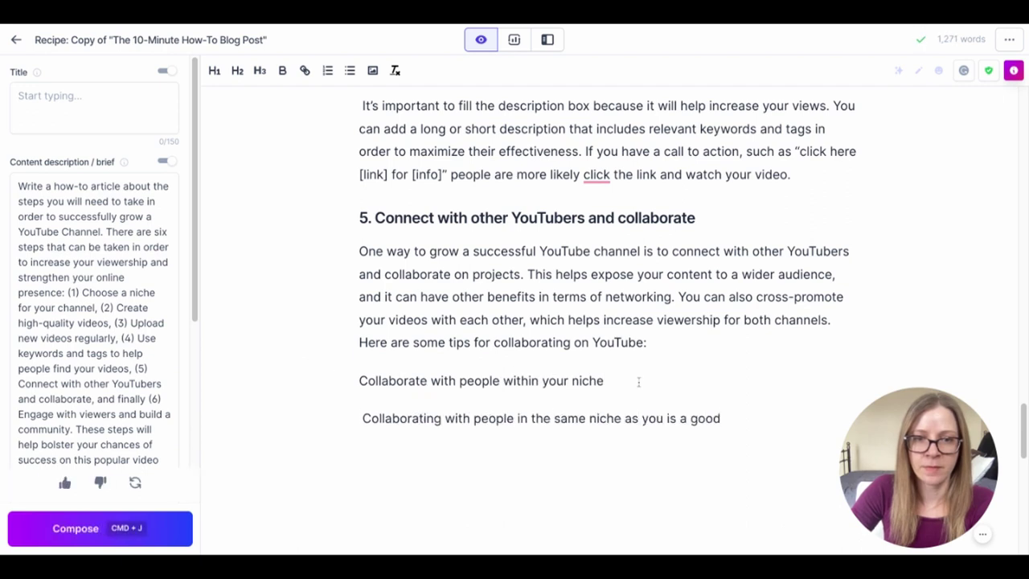
triple_click(637, 381)
left_click(260, 70)
left_click(722, 411)
key("super+shift+Left")
key("shift+Up")
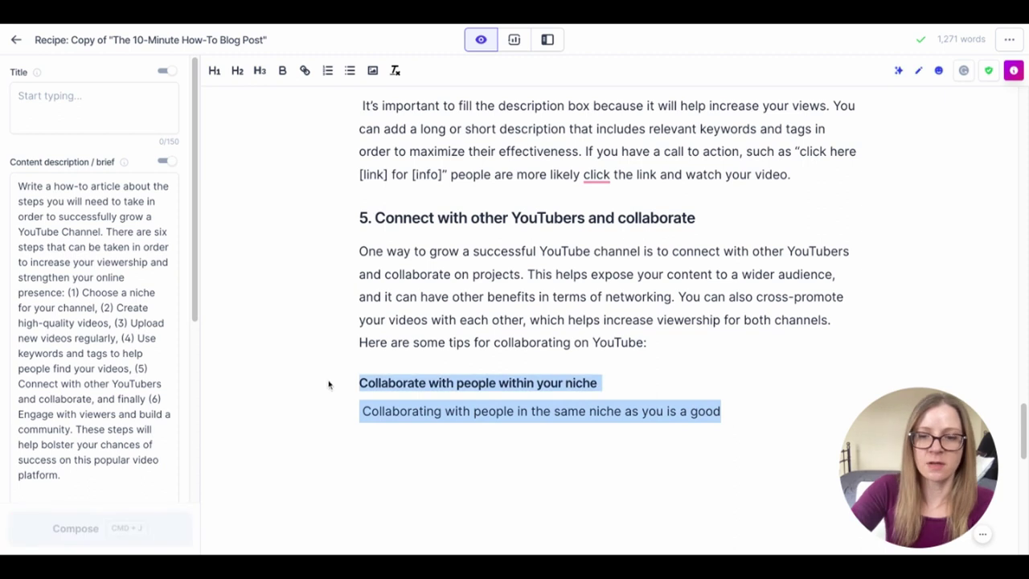
key("BackSpace")
- Delete the leftover template instruction lines below the section 5 intro
scroll(384, 398, "down", 1)
scroll(537, 384, "down", 4)
left_click_drag(679, 439, 389, 392)
left_click(389, 392)
left_click(809, 363)
key("super+shift+Left")
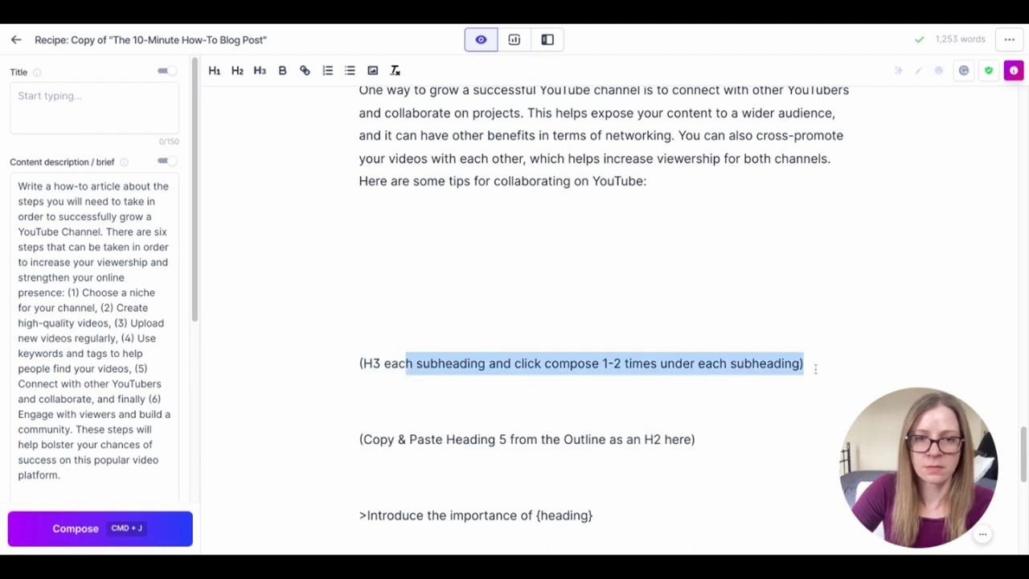
key("shift+Right")
scroll(692, 455, "down", 2)
left_click(664, 451, "shift")
key("shift+Up")
key("shift+Up")
key("shift+Up")
key("shift+Up")
key("BackSpace")
key("BackSpace")
scroll(526, 169, "up", 3)
- Set the subheading prompt topic to 'connecting and collaborating' and generate topic ideas
left_click_drag(654, 296, 587, 292)
key("BackSpace")
key("BackSpace")
key("BackSpace")
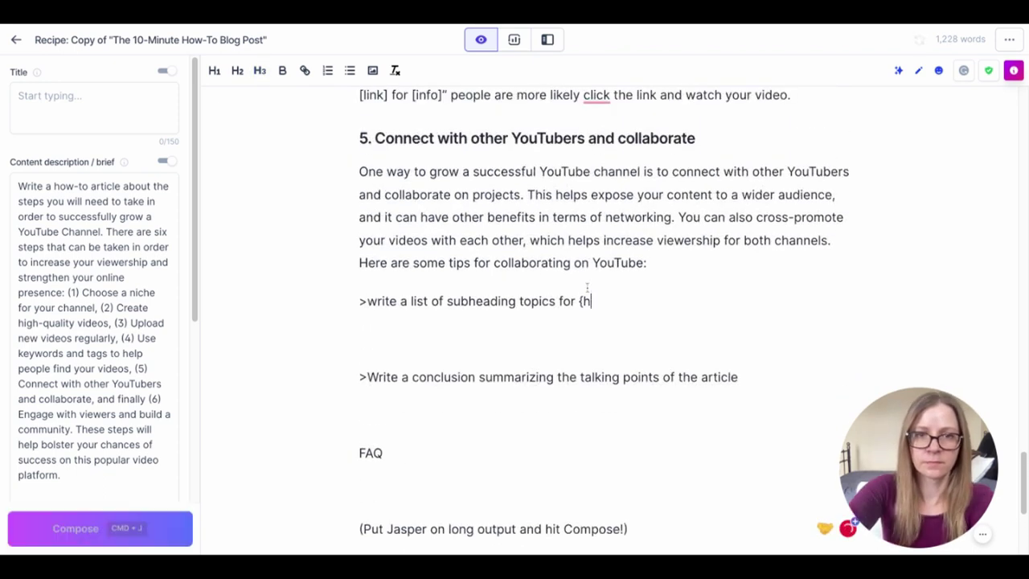
type("connedti")
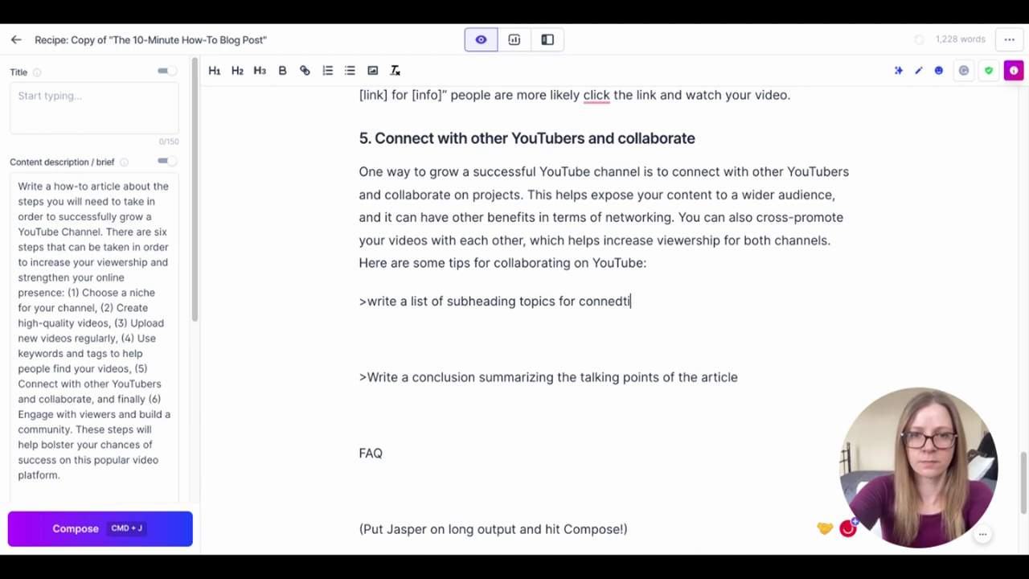
type("ting and o")
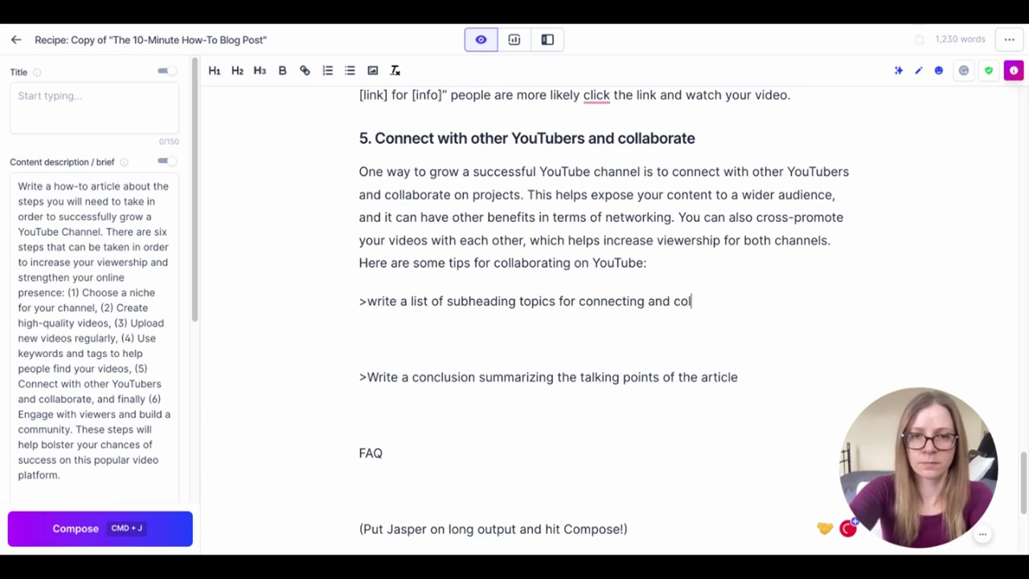
type("lab")
key("BackSpace")
key("BackSpace")
type("laboratin")
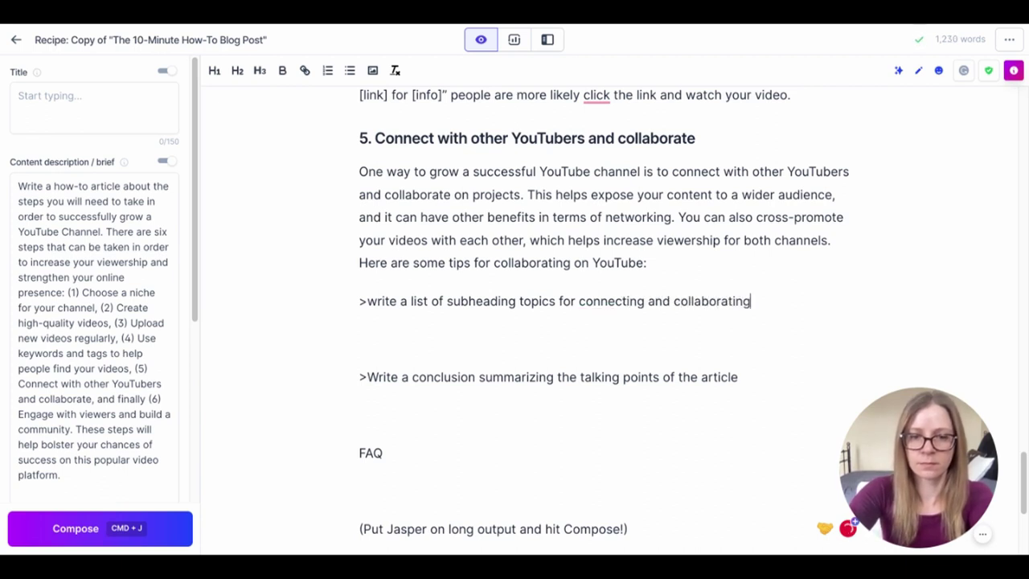
type("g")
key("super+j")
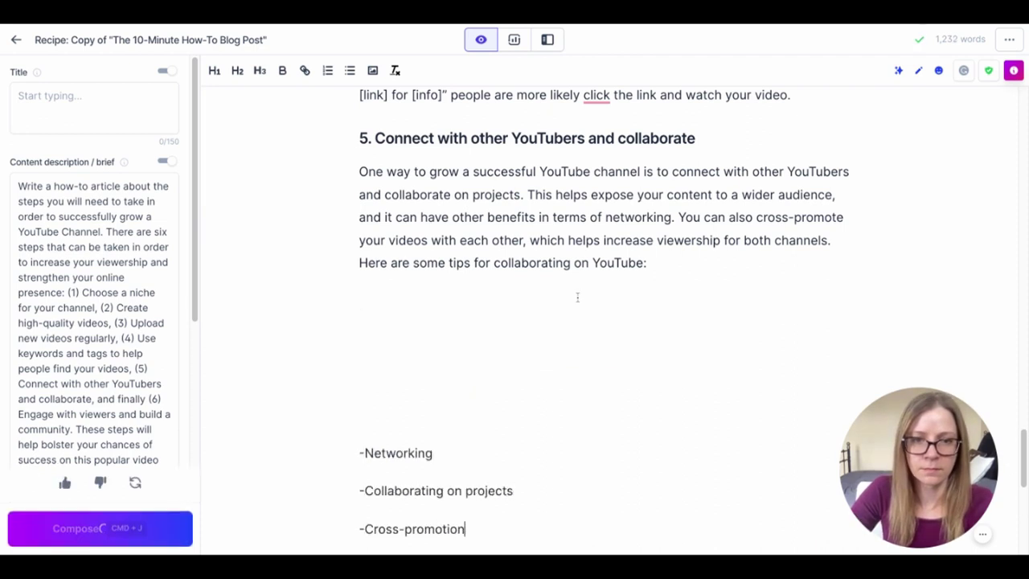
- Make Networking and Cross-promotion H3 subheadings and delete the 'Collaborating on projects' item
scroll(532, 314, "down", 2)
left_click(364, 322)
key("BackSpace")
key("BackSpace")
key("BackSpace")
key("BackSpace")
key("BackSpace")
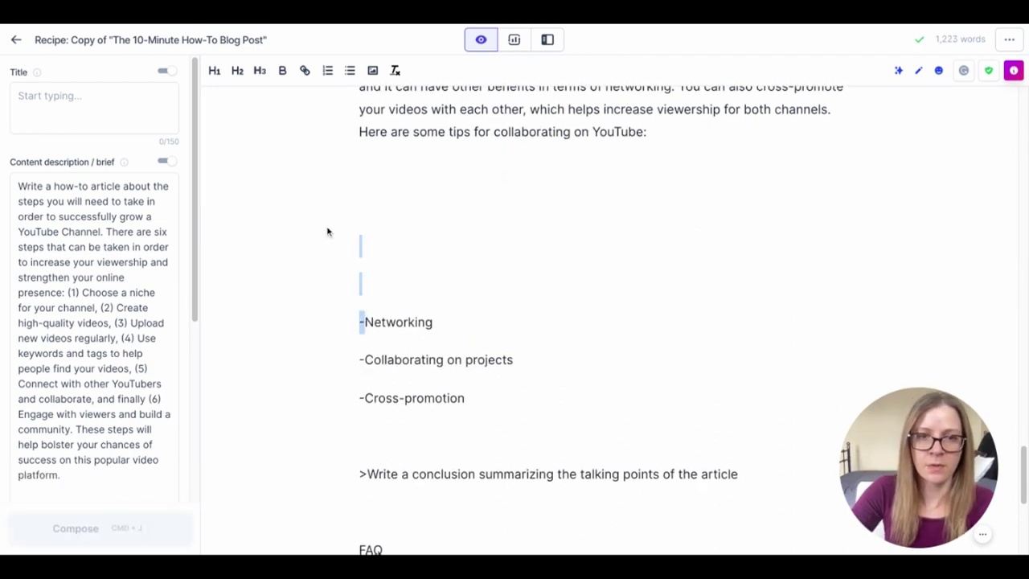
double_click(440, 169)
left_click(260, 70)
left_click_drag(561, 206, 277, 208)
key("BackSpace")
left_click(359, 238)
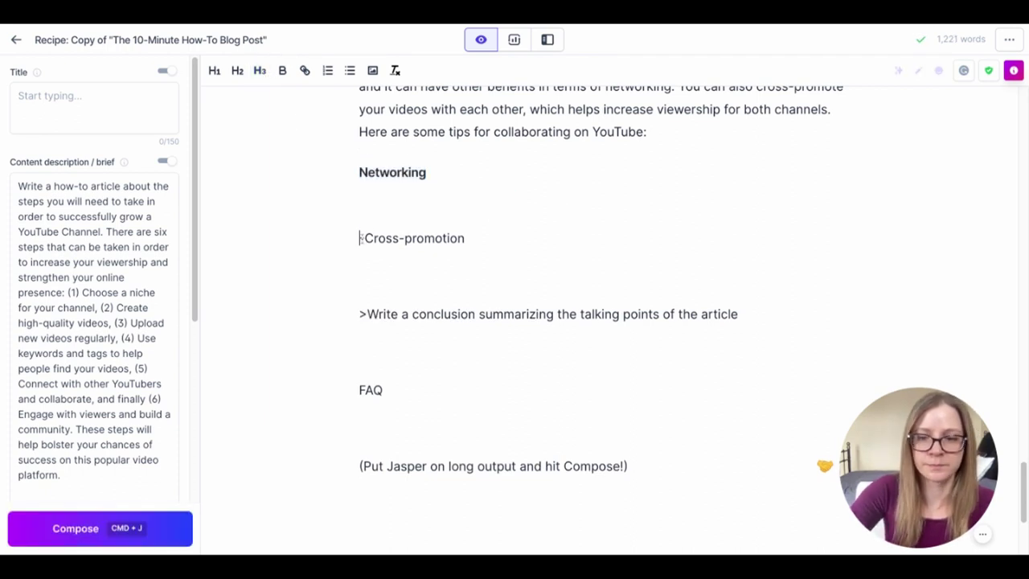
key("BackSpace")
triple_click(471, 239)
left_click(260, 71)
- Generate paragraphs for Networking and Cross-promotion, trimming unwanted trailing text from Networking
left_click(359, 201)
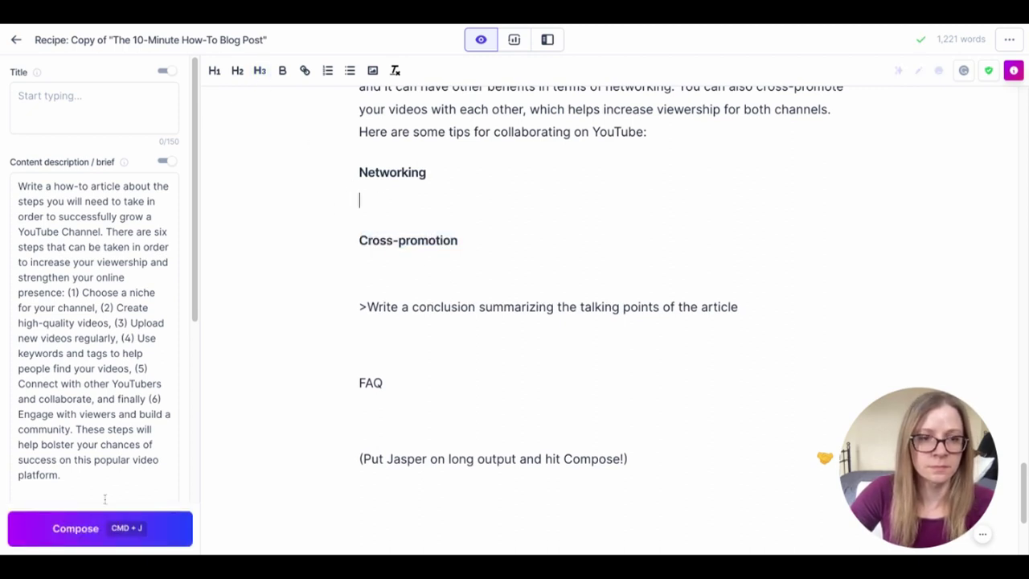
left_click(73, 529)
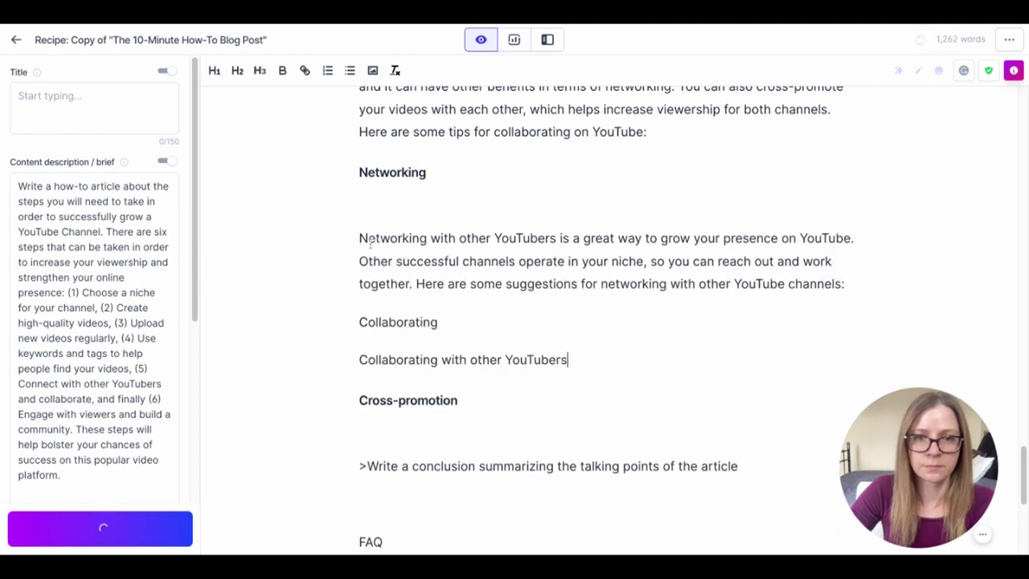
scroll(404, 264, "up", 3)
left_click(353, 339)
key("BackSpace")
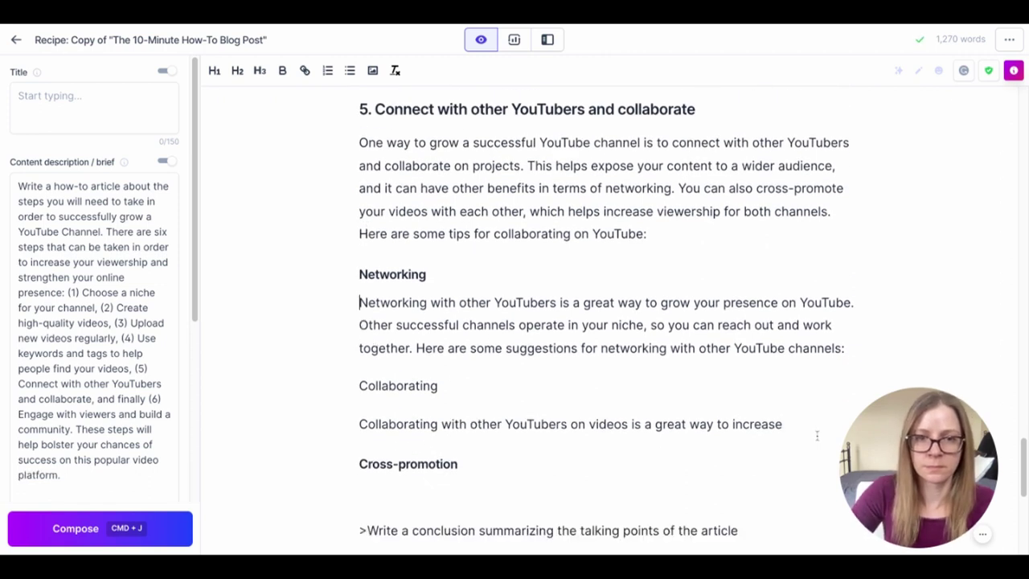
key("shift+Up")
key("shift+Up")
key("shift+Left")
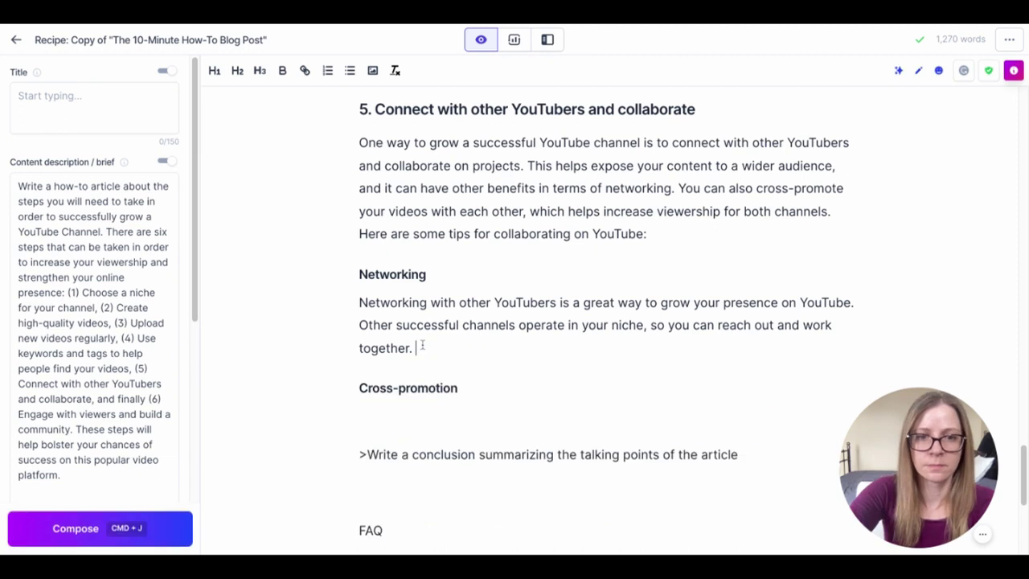
key("BackSpace")
left_click(418, 412)
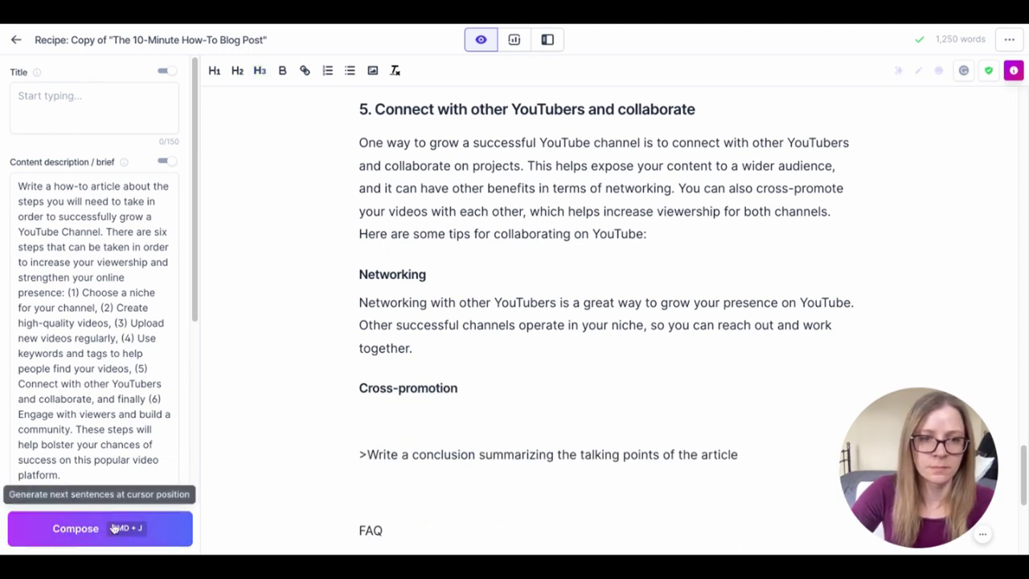
left_click(80, 528)
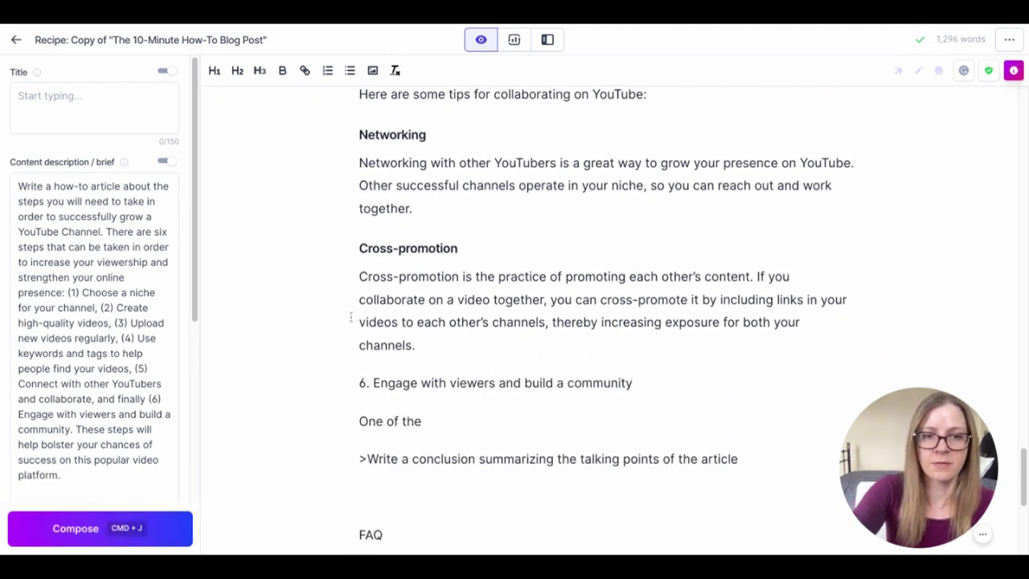
- Make '6. Engage with viewers and build a community' an H2 heading and generate its intro
triple_click(675, 383)
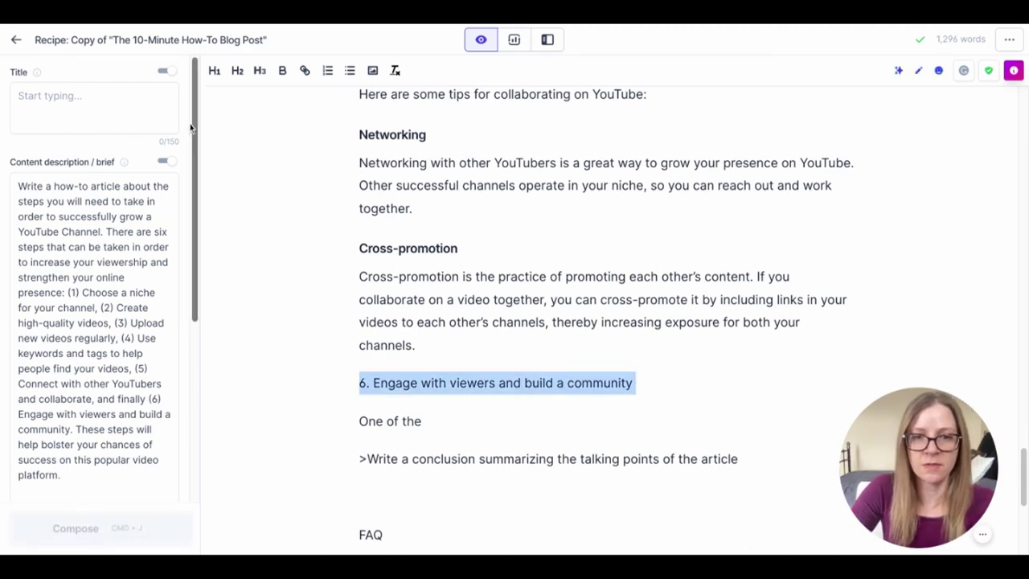
left_click(238, 71)
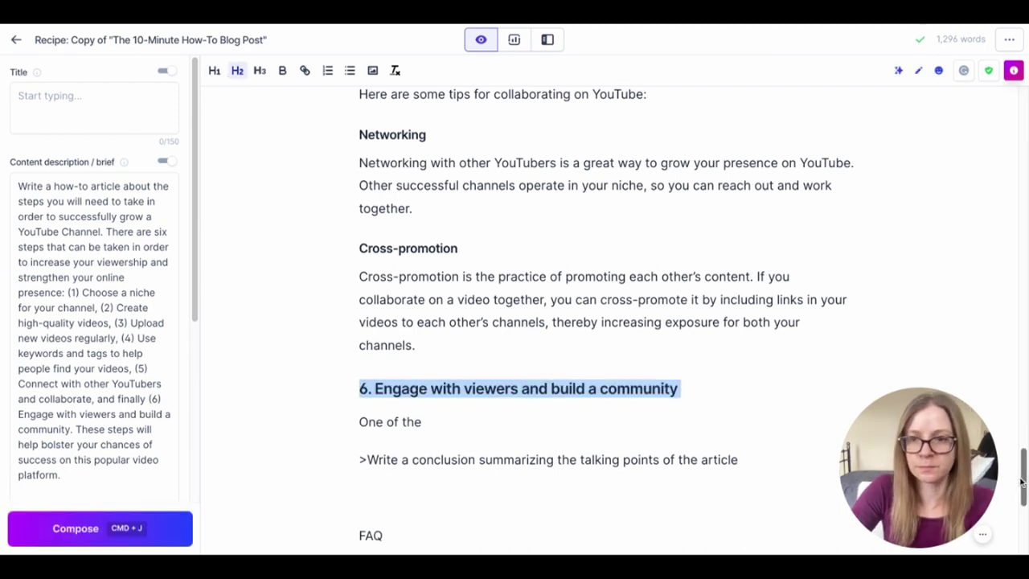
scroll(1015, 486, "up", 20)
scroll(1019, 480, "up", 6)
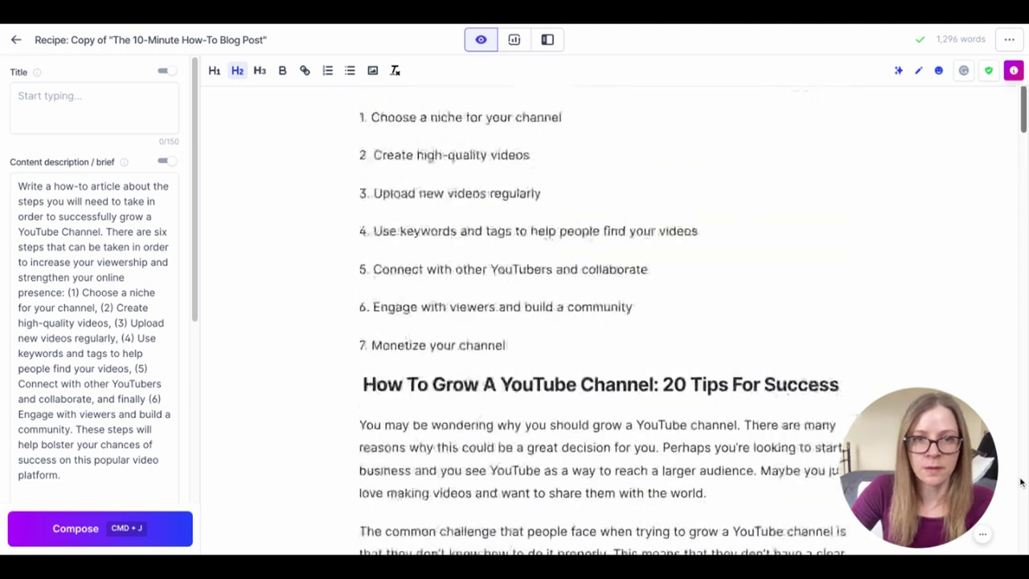
scroll(1019, 481, "down", 20)
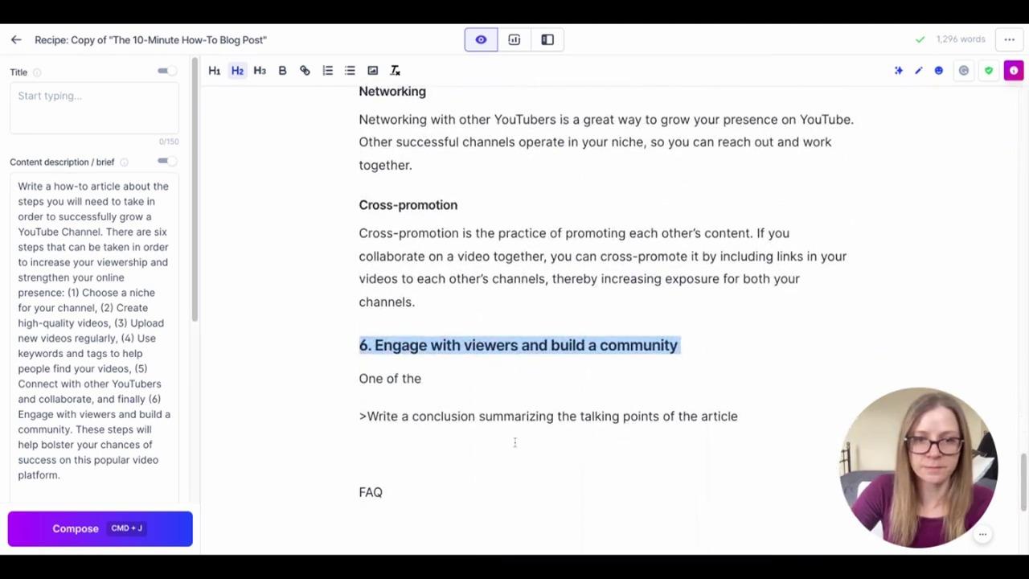
left_click(623, 376)
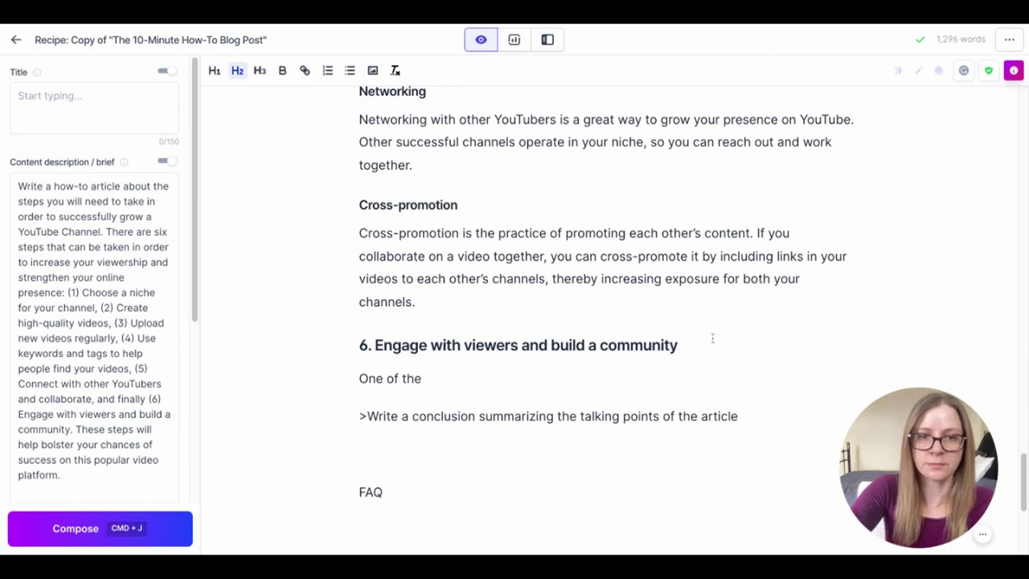
left_click(65, 533)
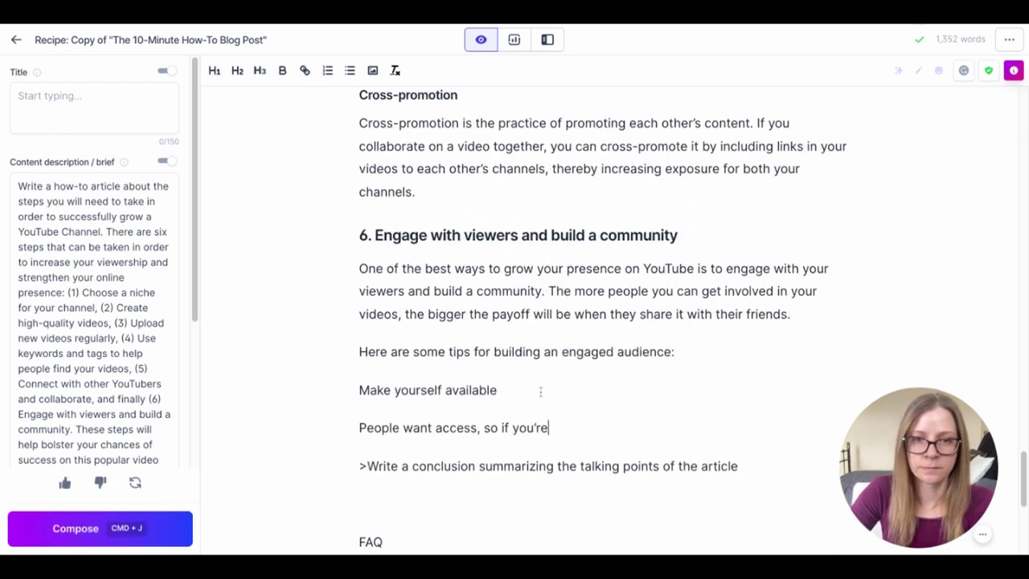
- Add 'Make yourself available' and 'Be authentic' subheadings, each with generated text
left_click_drag(517, 390, 241, 394)
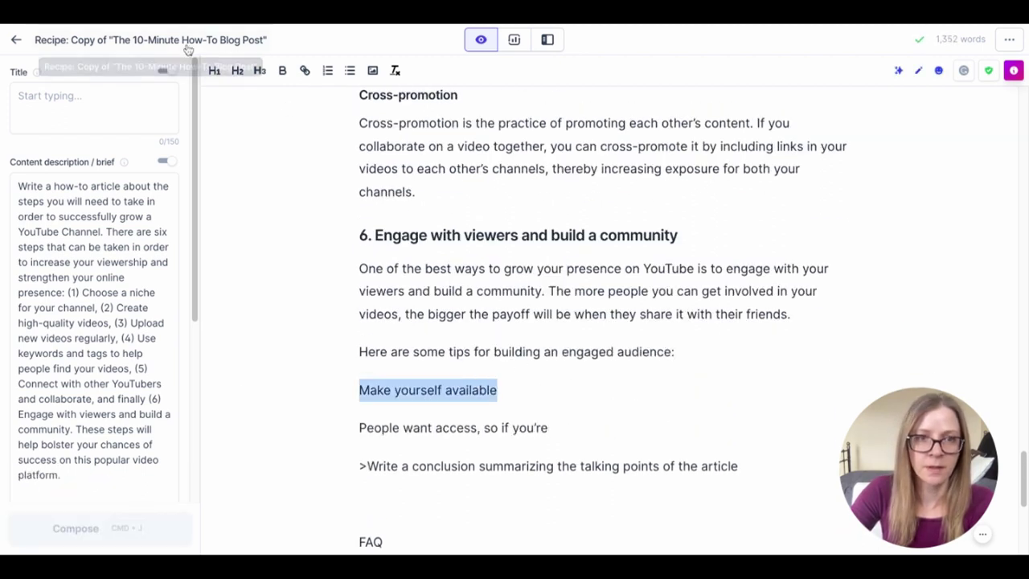
left_click(260, 71)
left_click(89, 528)
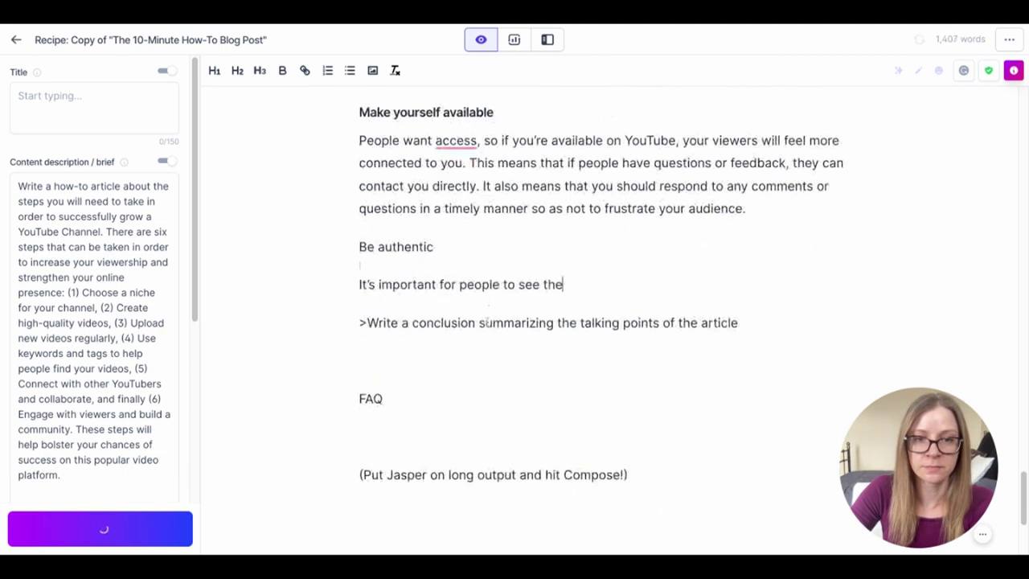
left_click_drag(439, 247, 353, 247)
left_click(246, 71)
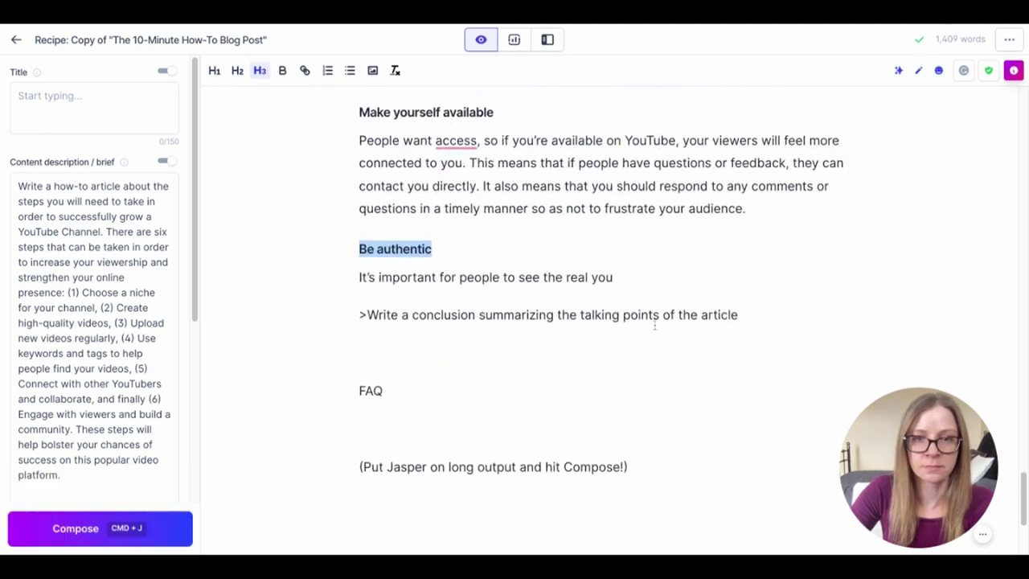
left_click(234, 407)
left_click(91, 528)
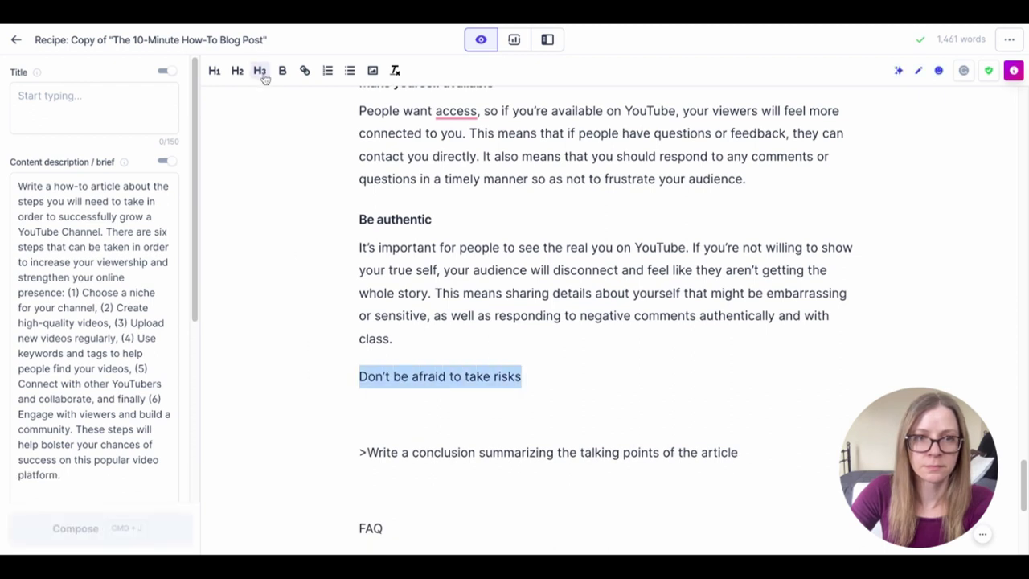
- Make 'Don't be afraid to take risks' a subheading and generate its paragraph
left_click(260, 72)
left_click(80, 531)
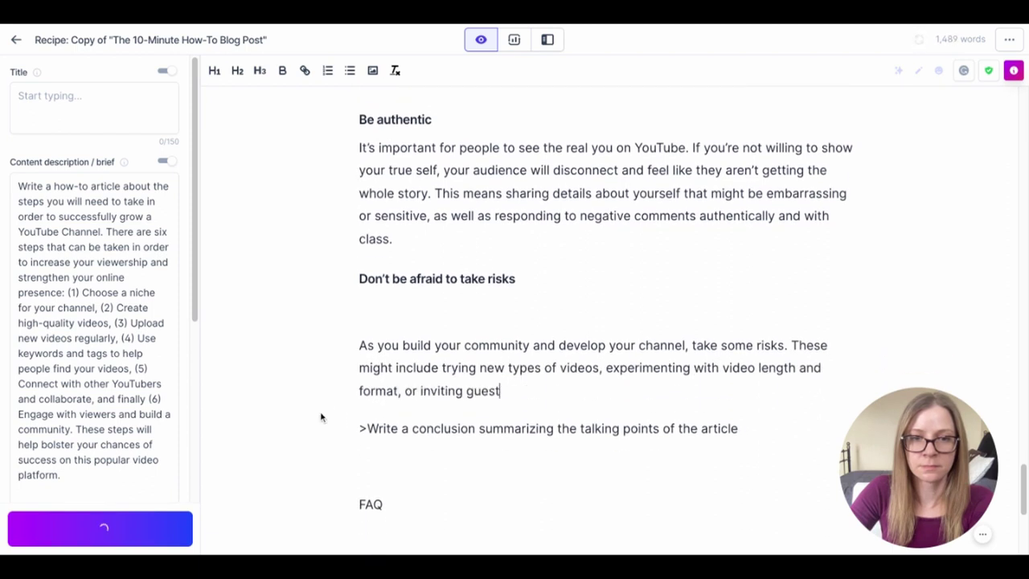
left_click(347, 349)
key("BackSpace")
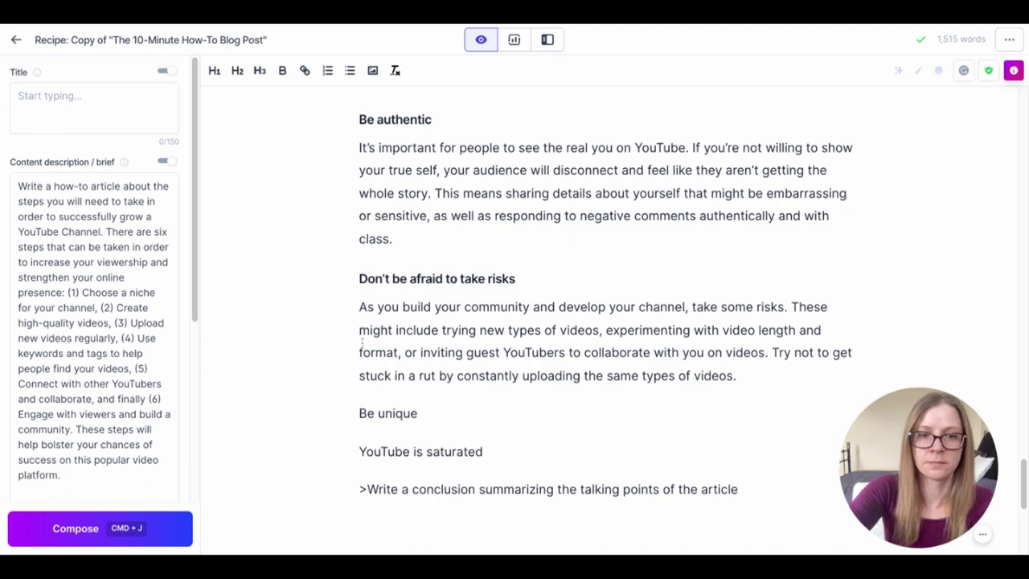
- Add a 'Be unique' subheading with generated text and delete the 'Be consistent' subsection
left_click(436, 415)
triple_click(436, 415)
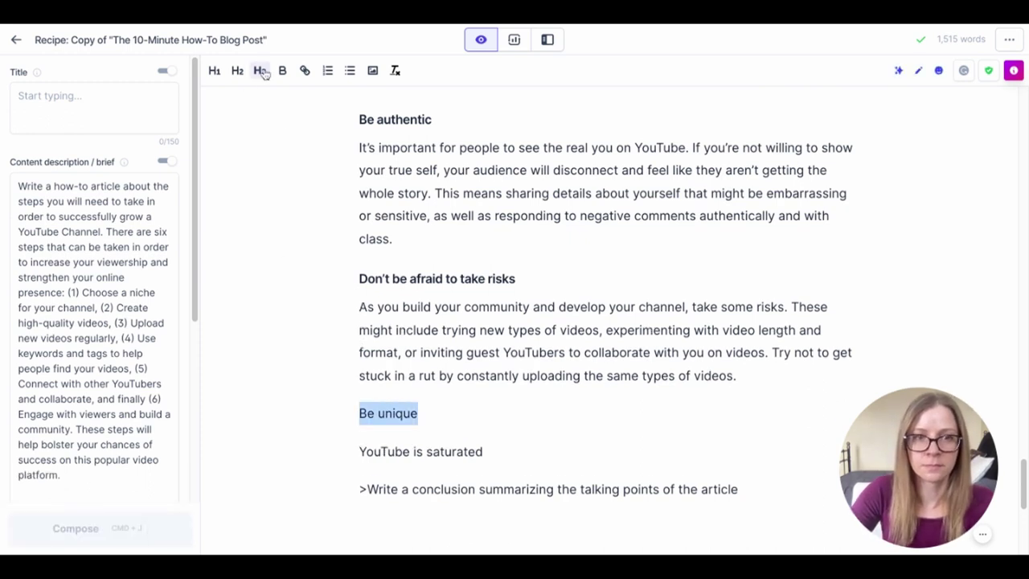
left_click(259, 71)
left_click(517, 443)
left_click(74, 527)
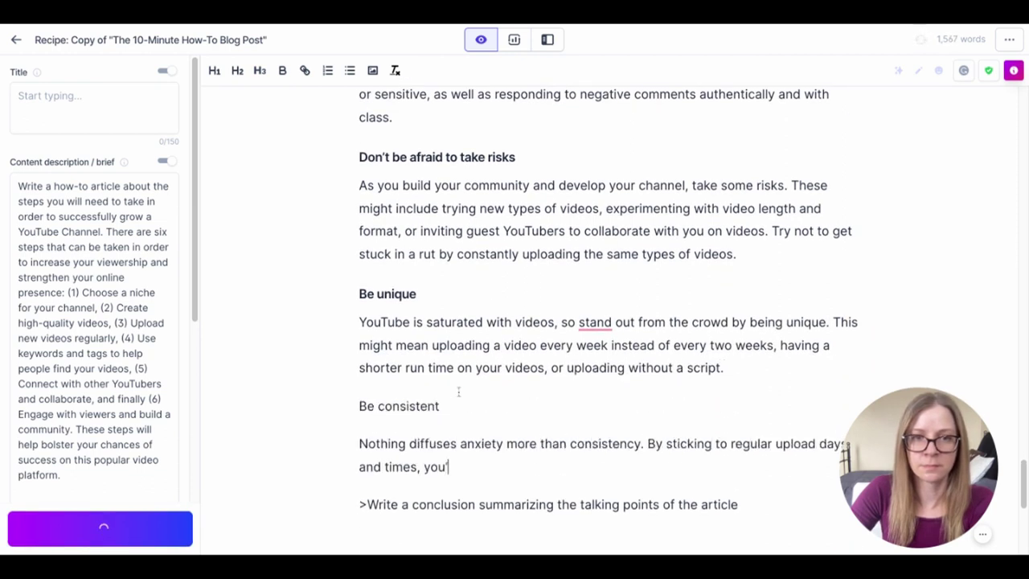
left_click_drag(588, 460, 359, 406)
key("BackSpace")
scroll(753, 368, "up", 20)
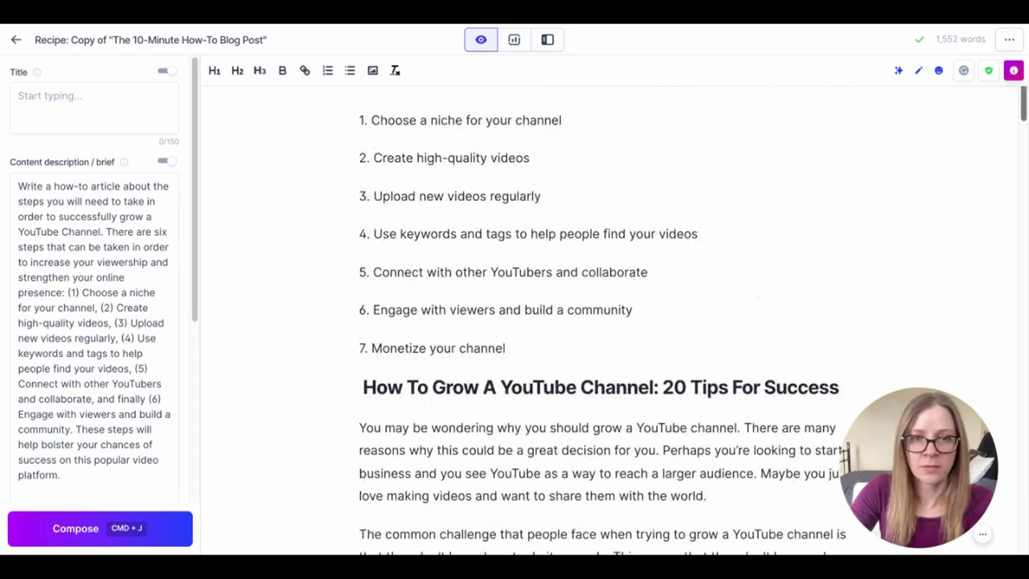
- Copy '7. Monetize your channel' below the Be unique tip and make it an H2 heading
left_click_drag(547, 348, 267, 354)
key("super+c")
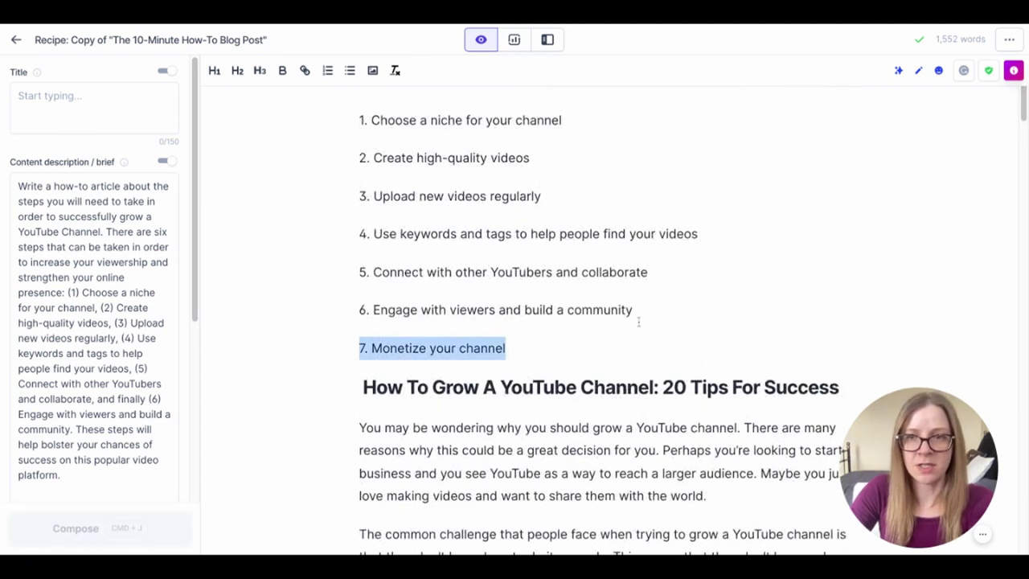
scroll(1020, 133, "down", 20)
scroll(1024, 119, "down", 5)
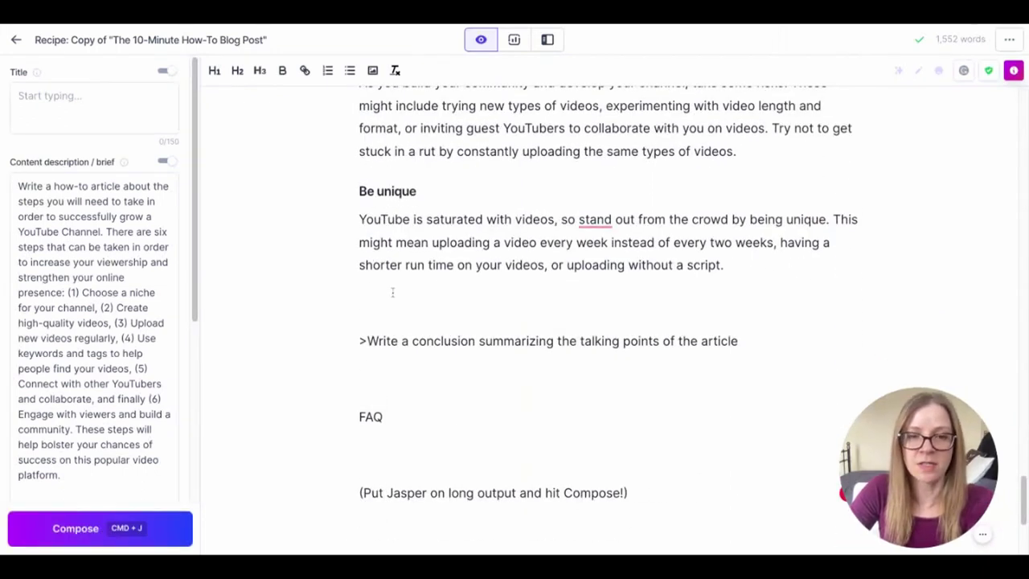
key("super+v")
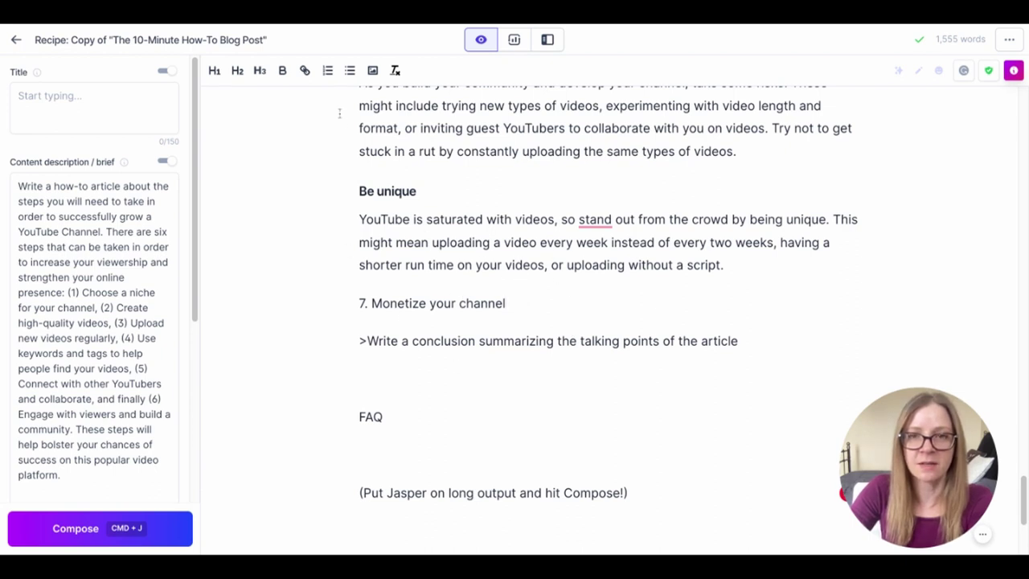
key("Return")
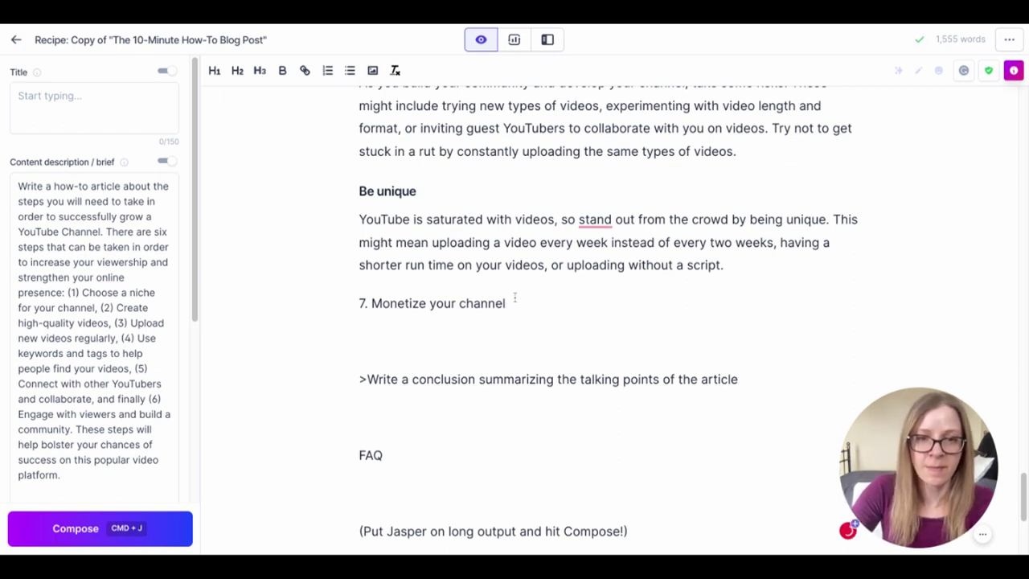
triple_click(515, 297)
left_click(237, 70)
left_click(316, 362)
- Compose the monetization section and make 'YouTube Partnership' an H3 subheading
left_click(83, 527)
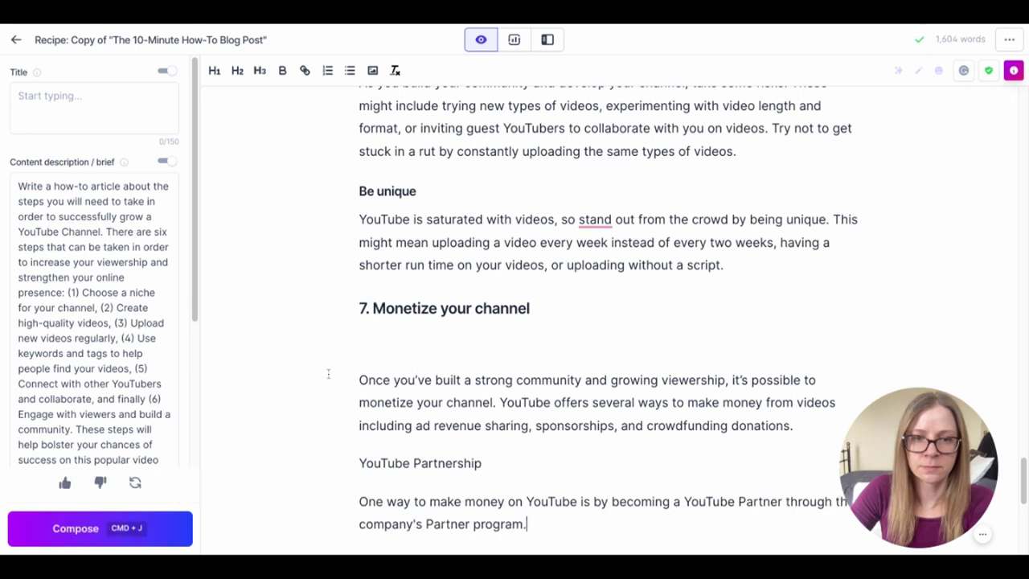
left_click(359, 380)
key("BackSpace")
left_click_drag(482, 426, 289, 429)
left_click(260, 71)
scroll(442, 451, "down", 1)
left_click(304, 471)
- Generate more text, make 'Donation Buttons' an H3 subheading, and continue its paragraph
left_click(96, 528)
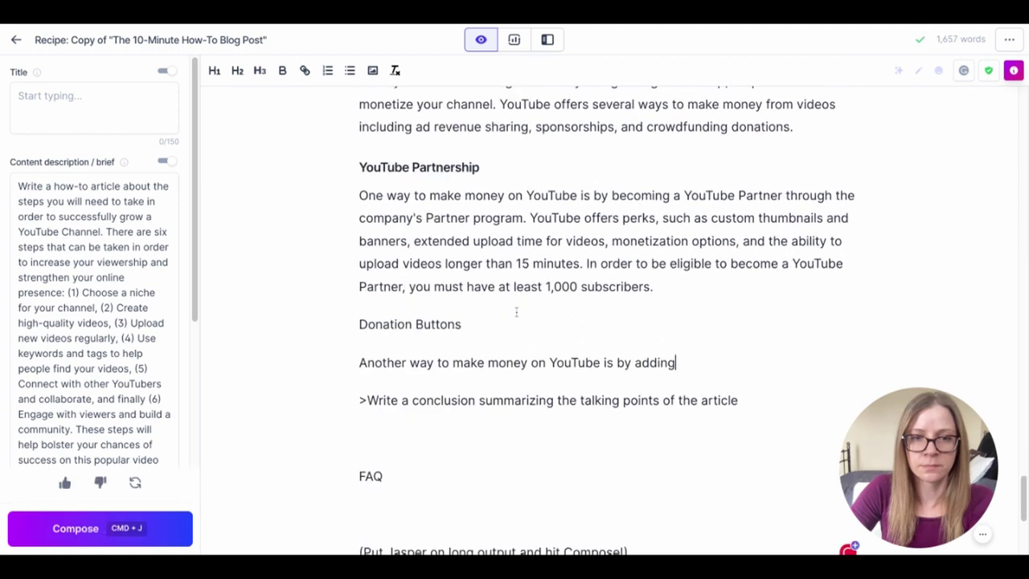
left_click_drag(472, 316, 304, 326)
left_click(259, 70)
left_click(708, 352)
left_click(66, 531)
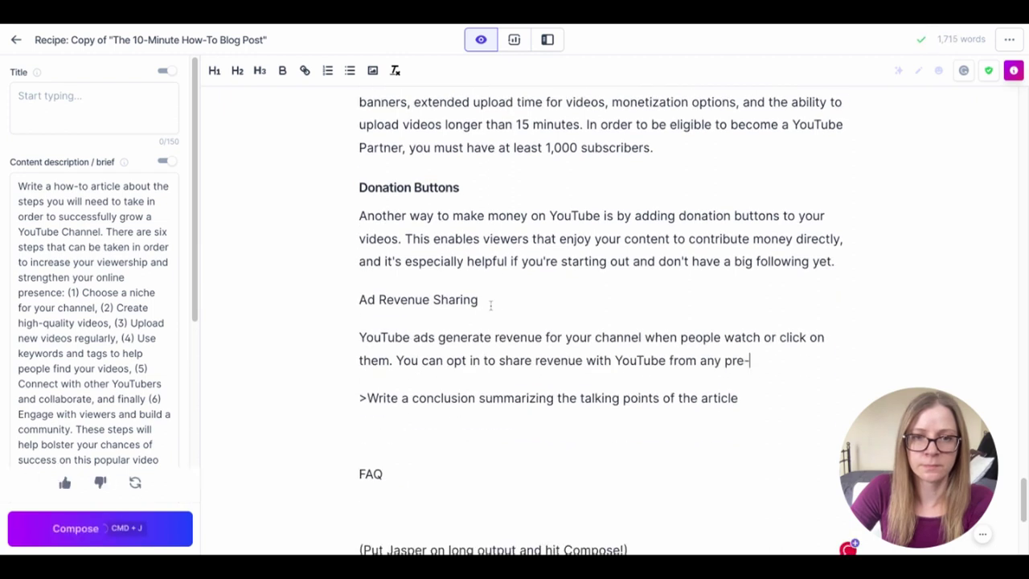
- Select the unfinished Ad Revenue Sharing subsection and its paragraph
left_click_drag(492, 303, 359, 299)
left_click(392, 188)
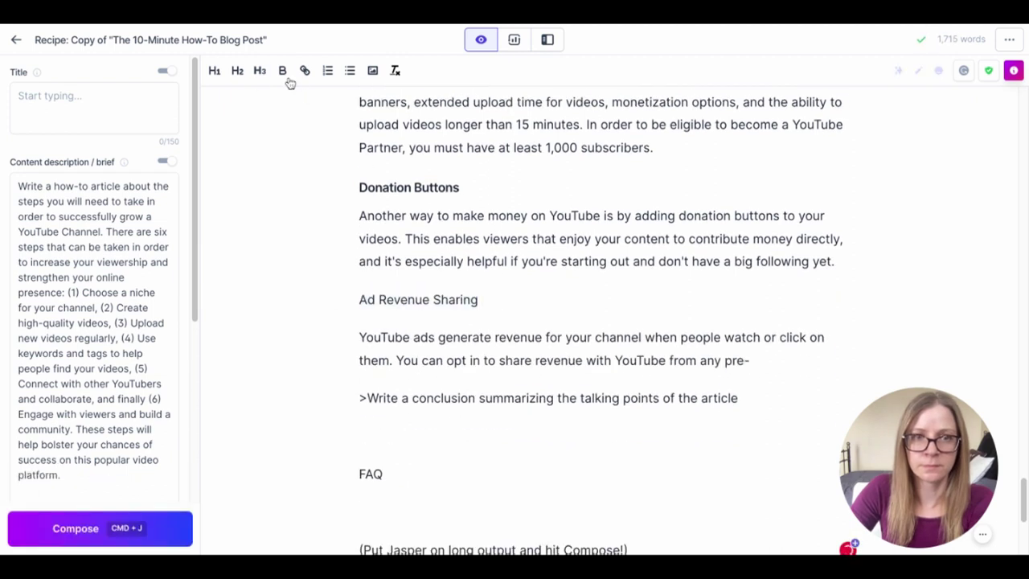
left_click(260, 71)
scroll(661, 344, "up", 2)
scroll(661, 343, "down", 2)
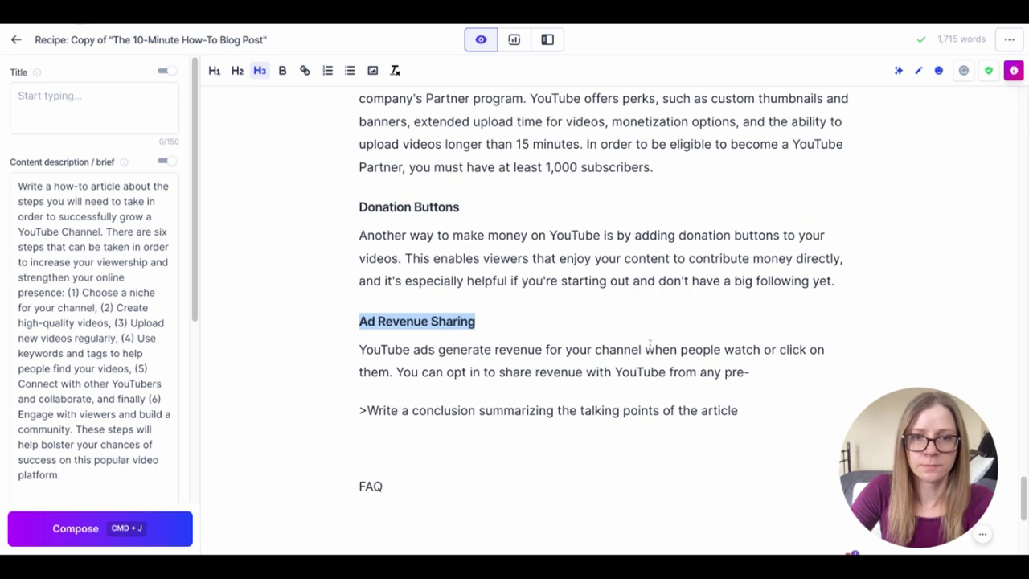
left_click(763, 377, "shift")
- Delete the unfinished Ad Revenue Sharing part and add a 'Conclusion' H2 heading
key("BackSpace")
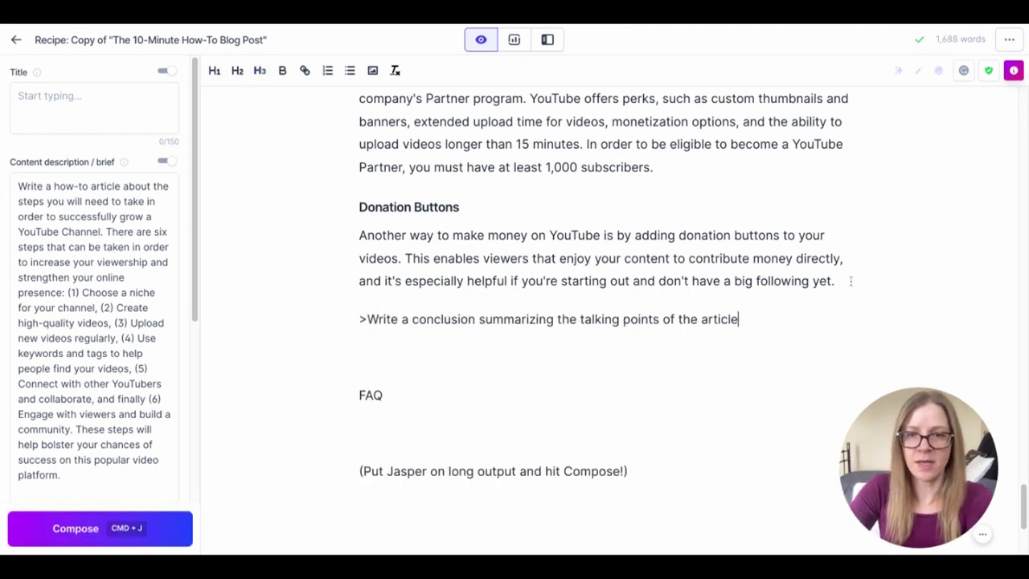
key("Return")
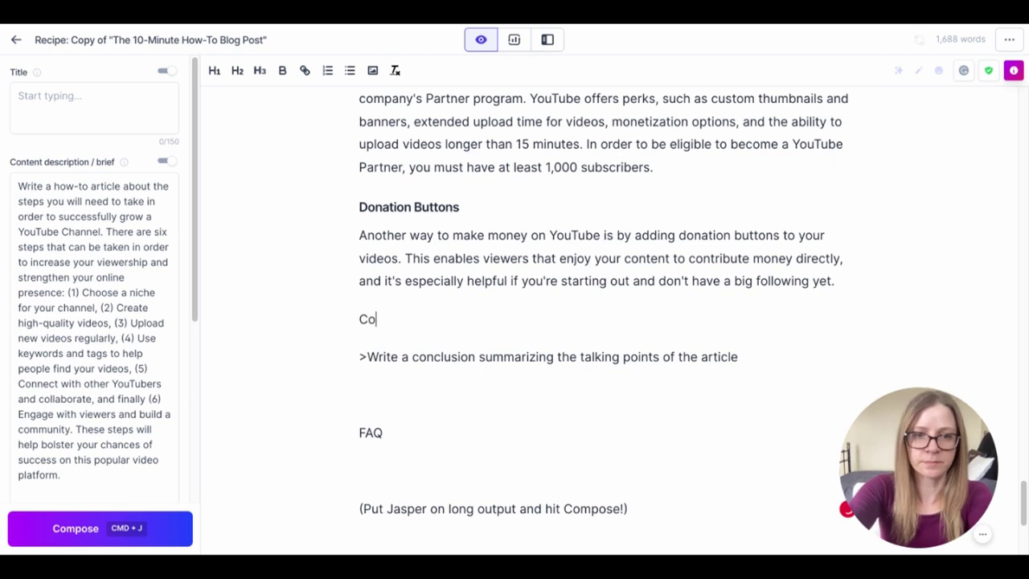
triple_click(491, 326)
left_click(237, 71)
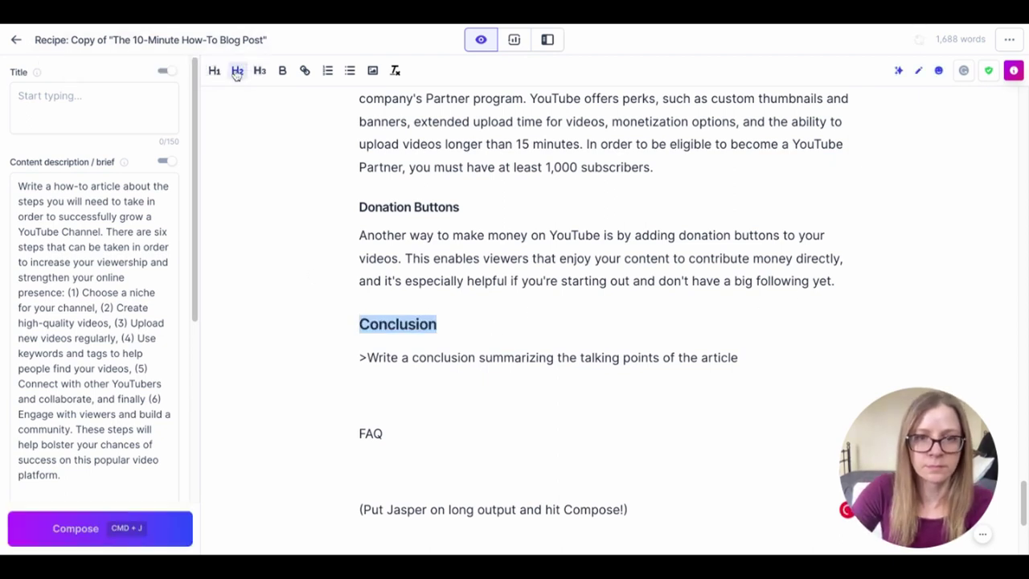
- Generate the conclusion paragraph from the 'Write a conclusion' prompt with Cmd+J
triple_click(750, 354)
key("super+j")
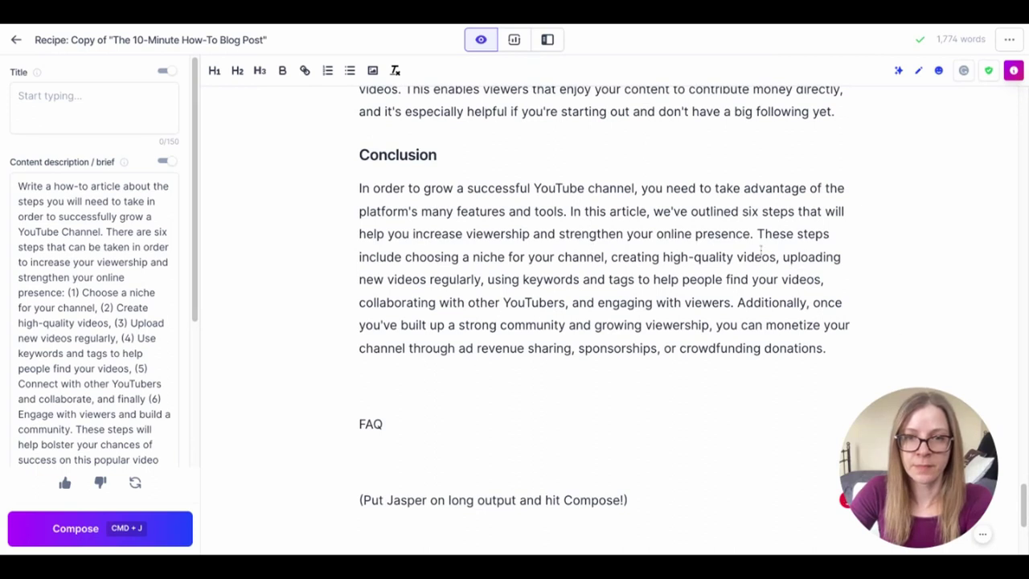
key("Delete")
double_click(391, 335)
- Make FAQ an H2 heading and remove the empty line beneath it
left_click(237, 71)
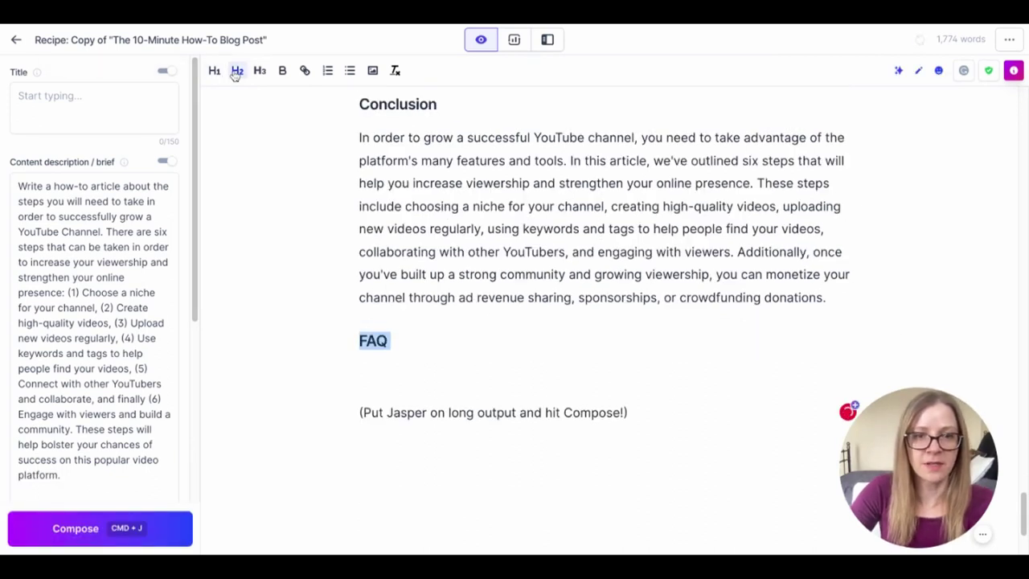
left_click(380, 374)
key("BackSpace")
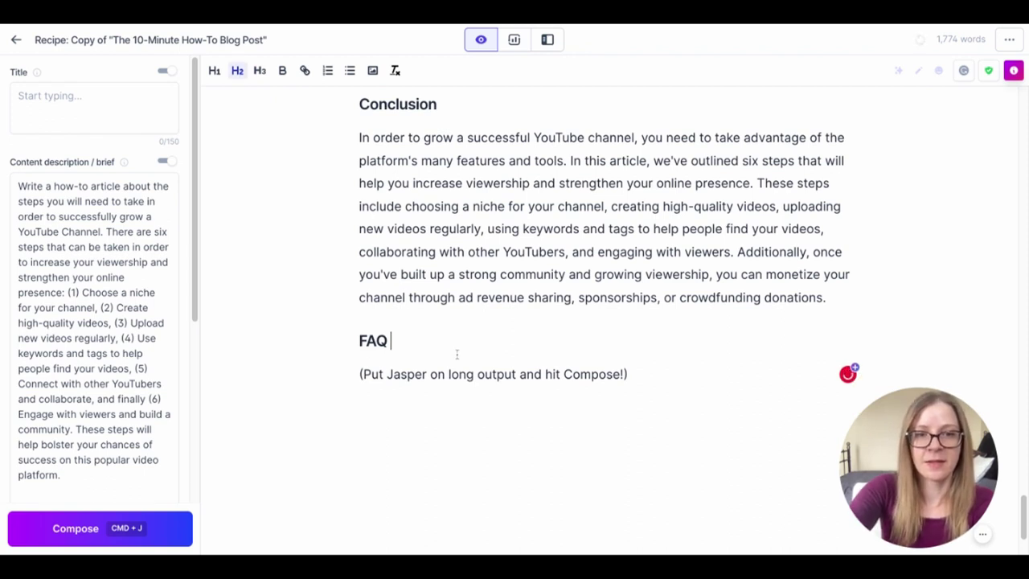
- Delete the '(Put Jasper on long output…)' placeholder and set output length to L
left_click_drag(648, 369, 534, 374)
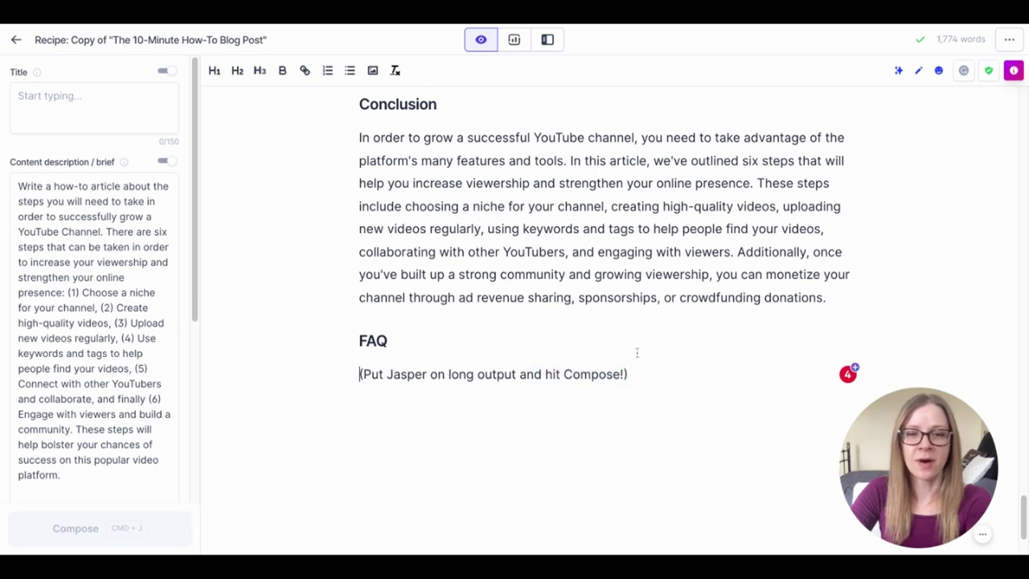
left_click_drag(636, 354, 334, 373)
key("BackSpace")
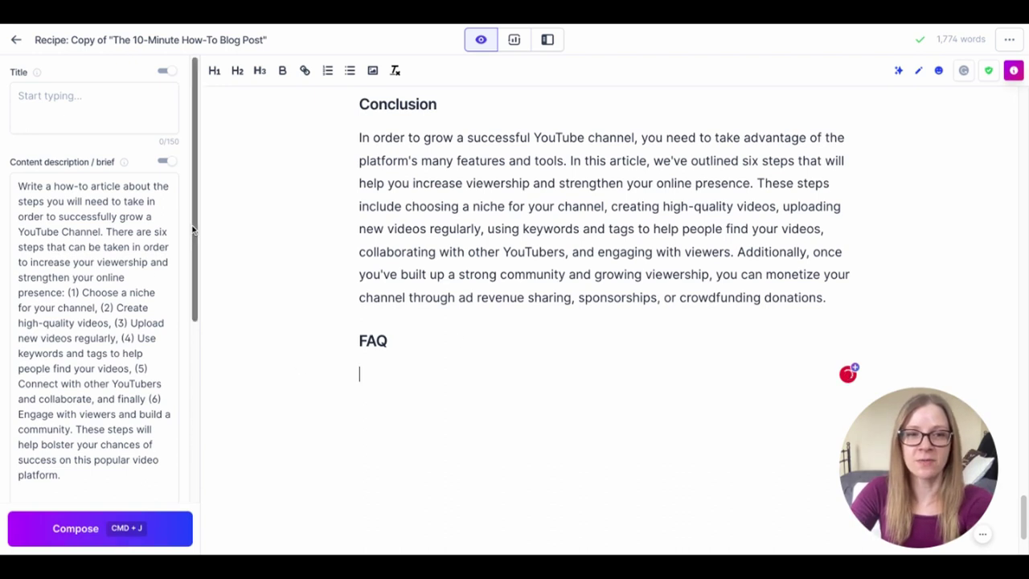
scroll(182, 245, "down", 5)
left_click(73, 389)
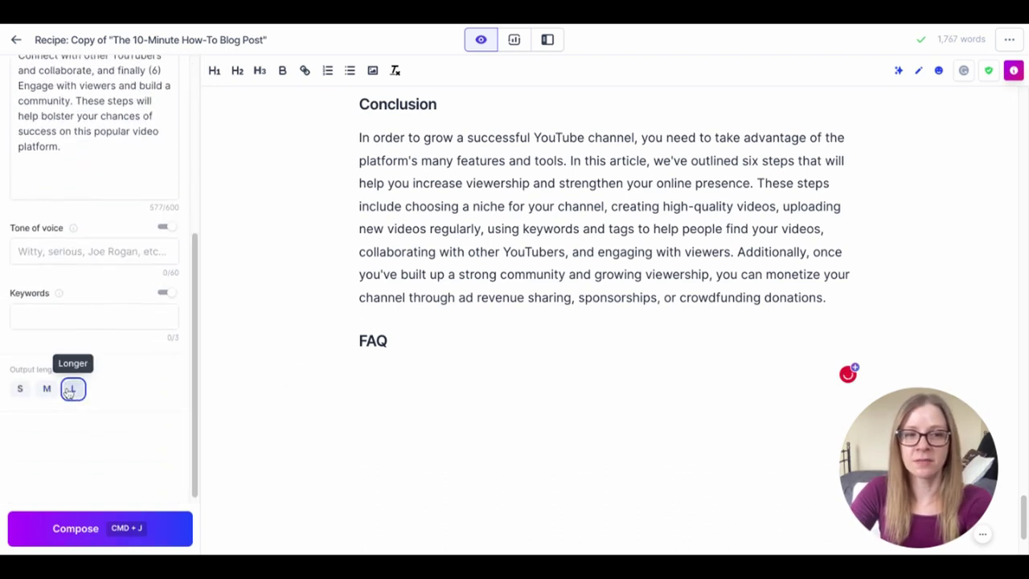
- Compose FAQ entries on keywords and tags, upload frequency, thumbnails versus banners, and monetization
left_click(76, 528)
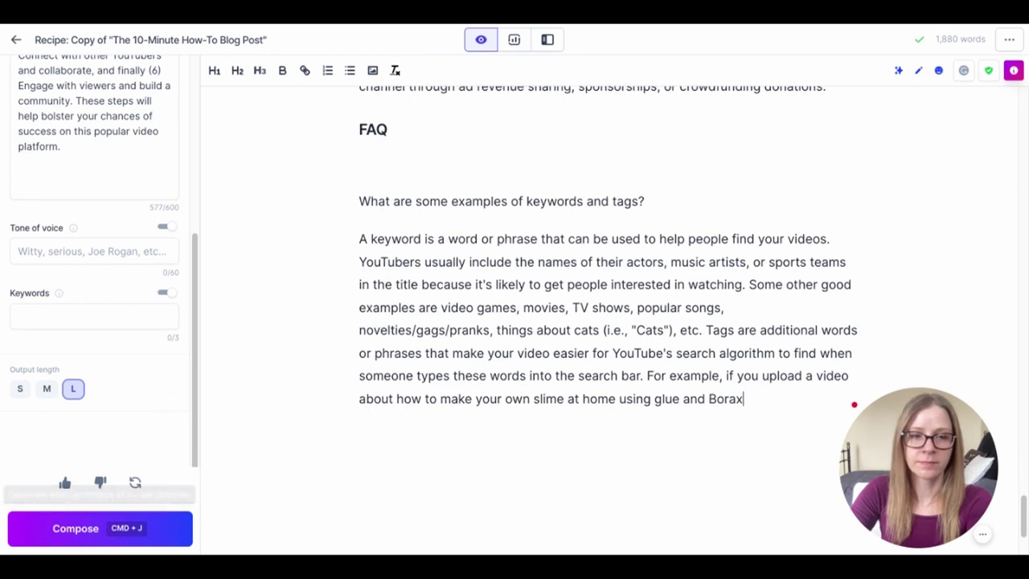
left_click(76, 528)
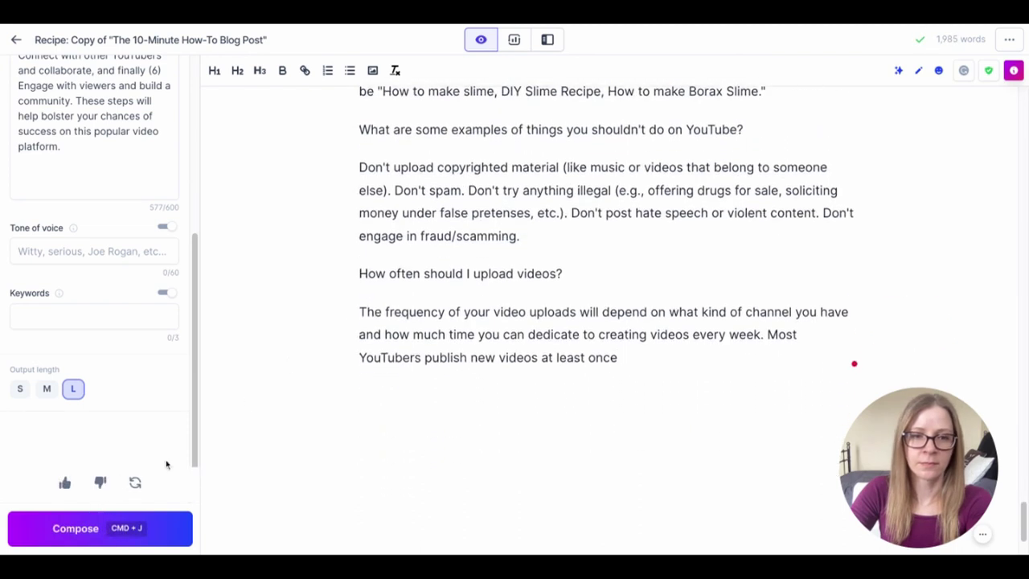
left_click(85, 525)
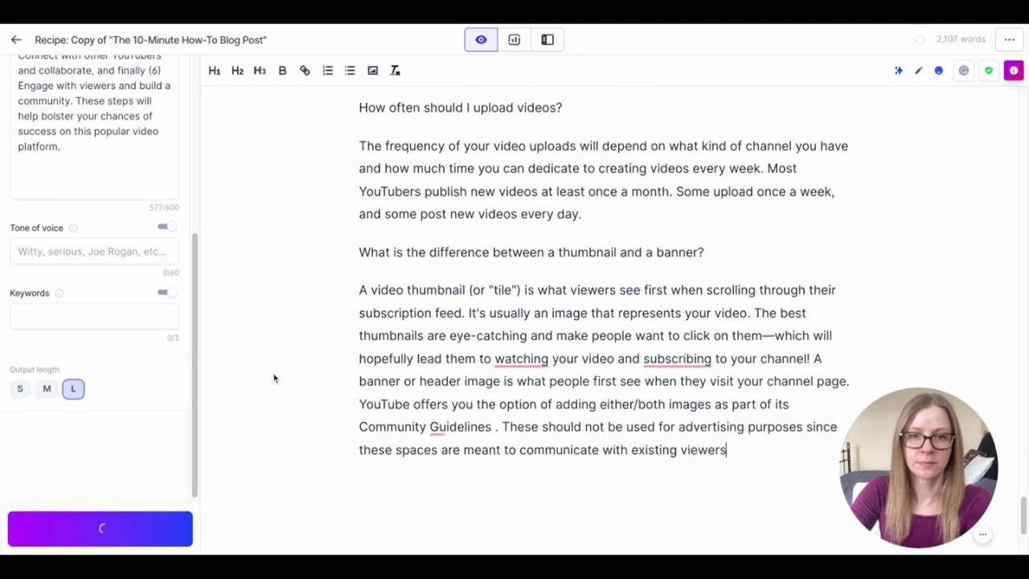
left_click(68, 531)
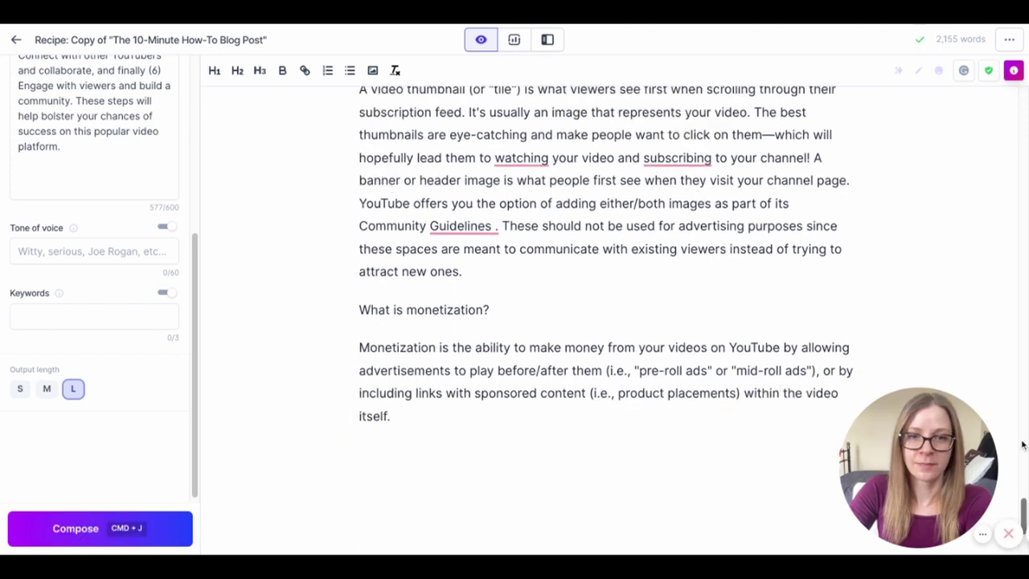
scroll(603, 305, "up", 15)
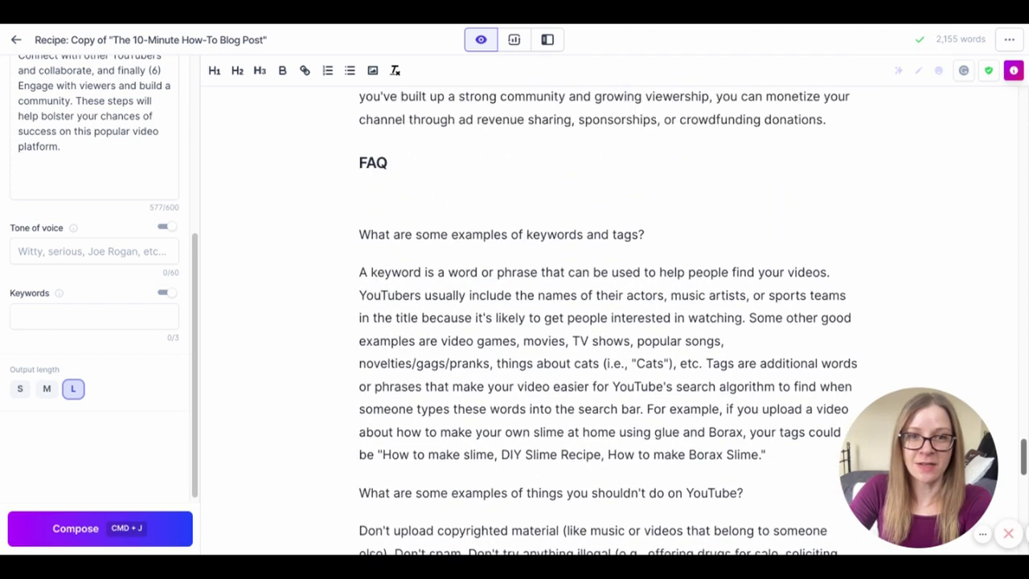
scroll(603, 314, "up", 15)
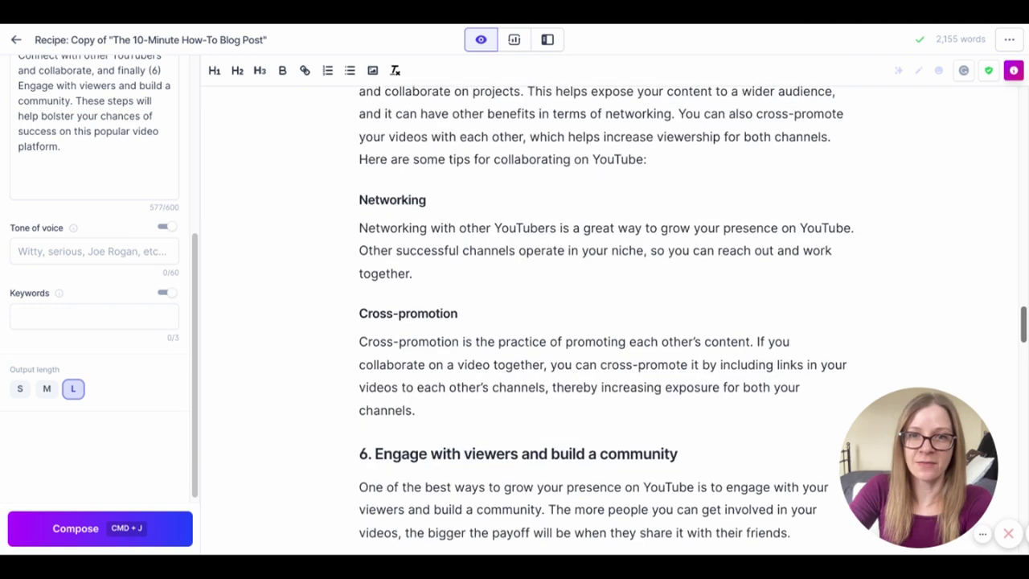
scroll(604, 313, "up", 20)
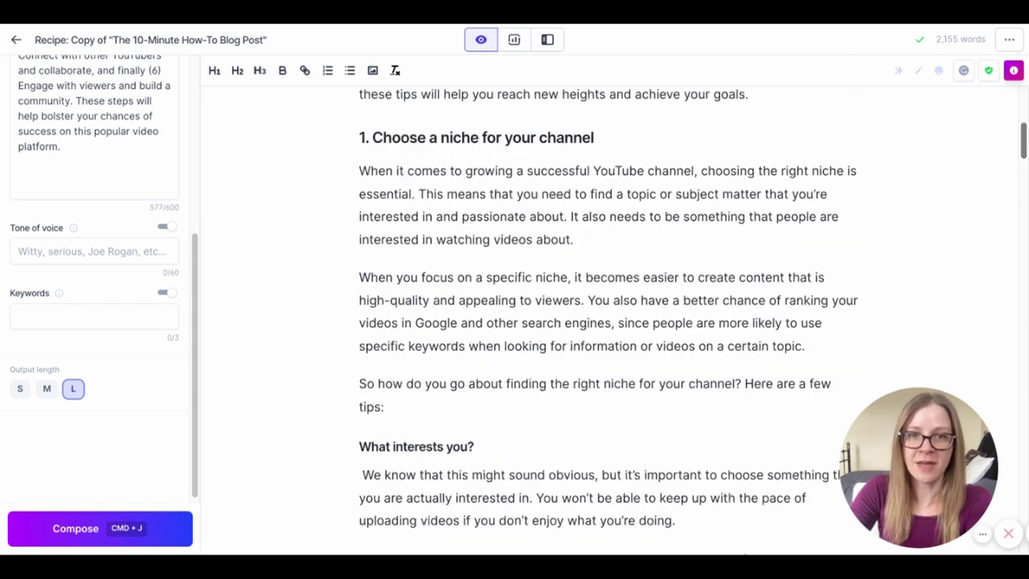
scroll(955, 93, "up", 5)
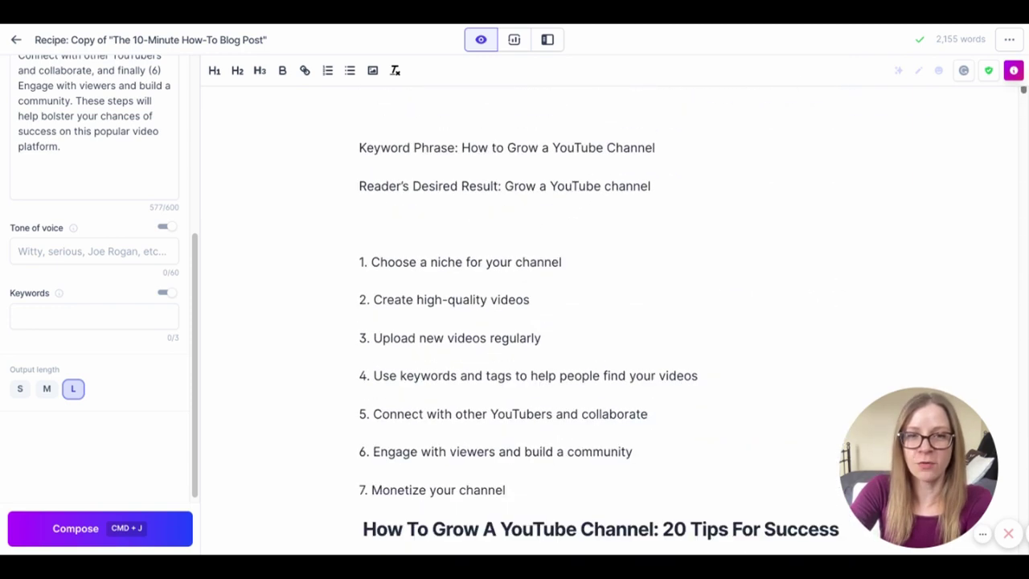